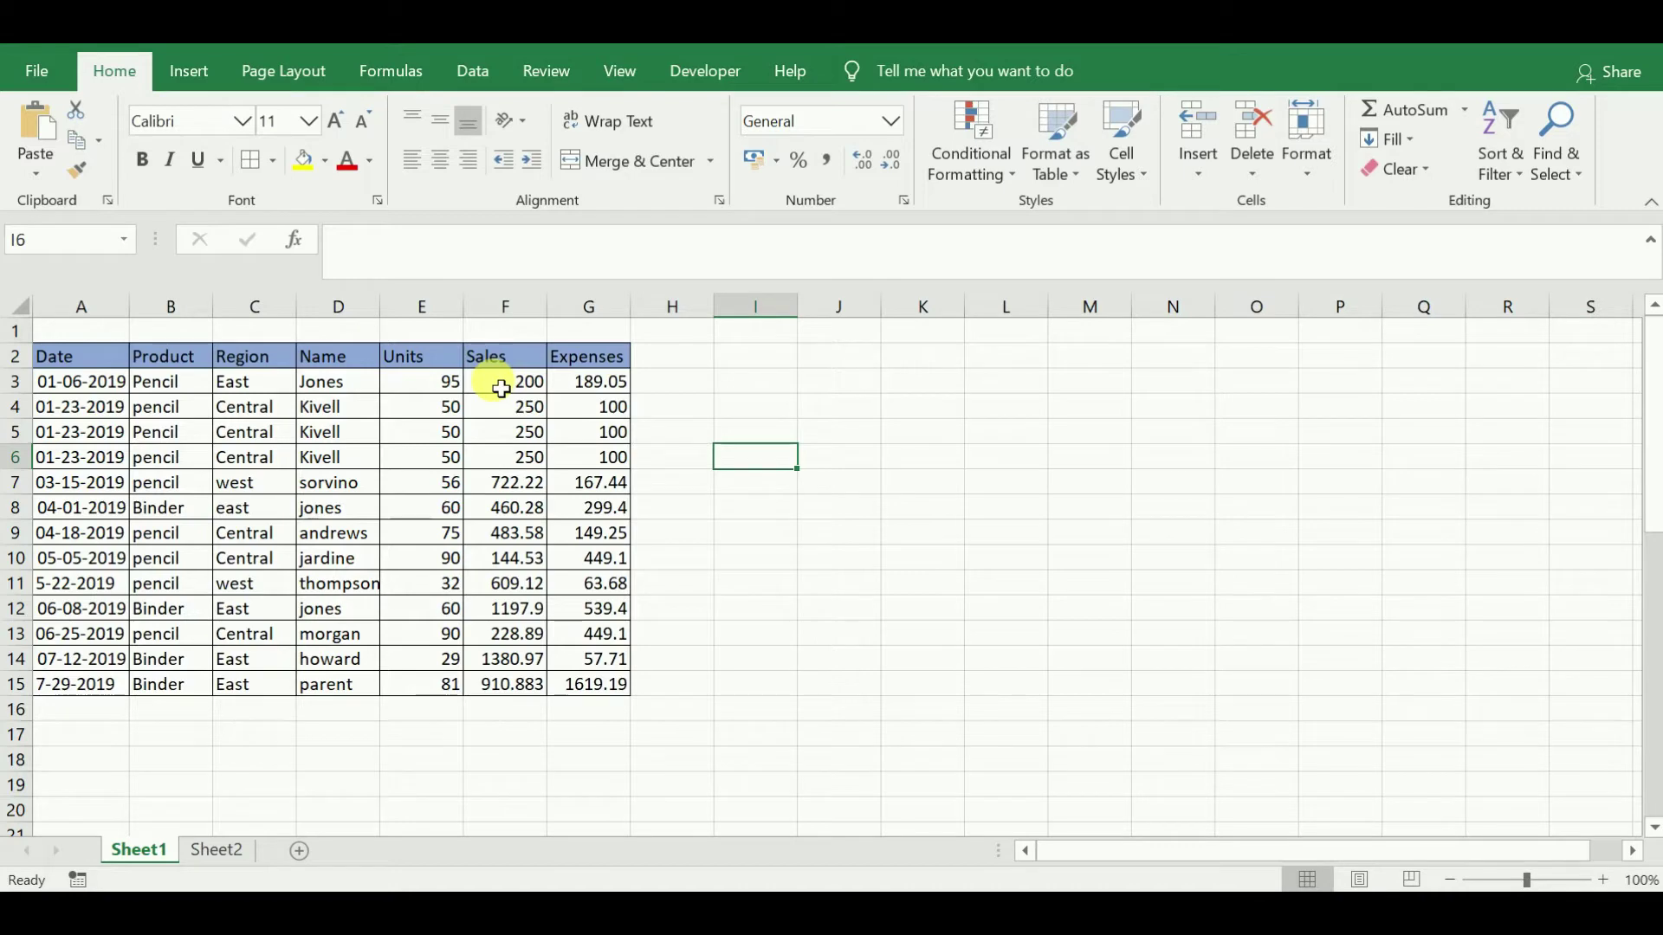
Convert the data range A2:G15 into a table with headers.
left_click(344, 490)
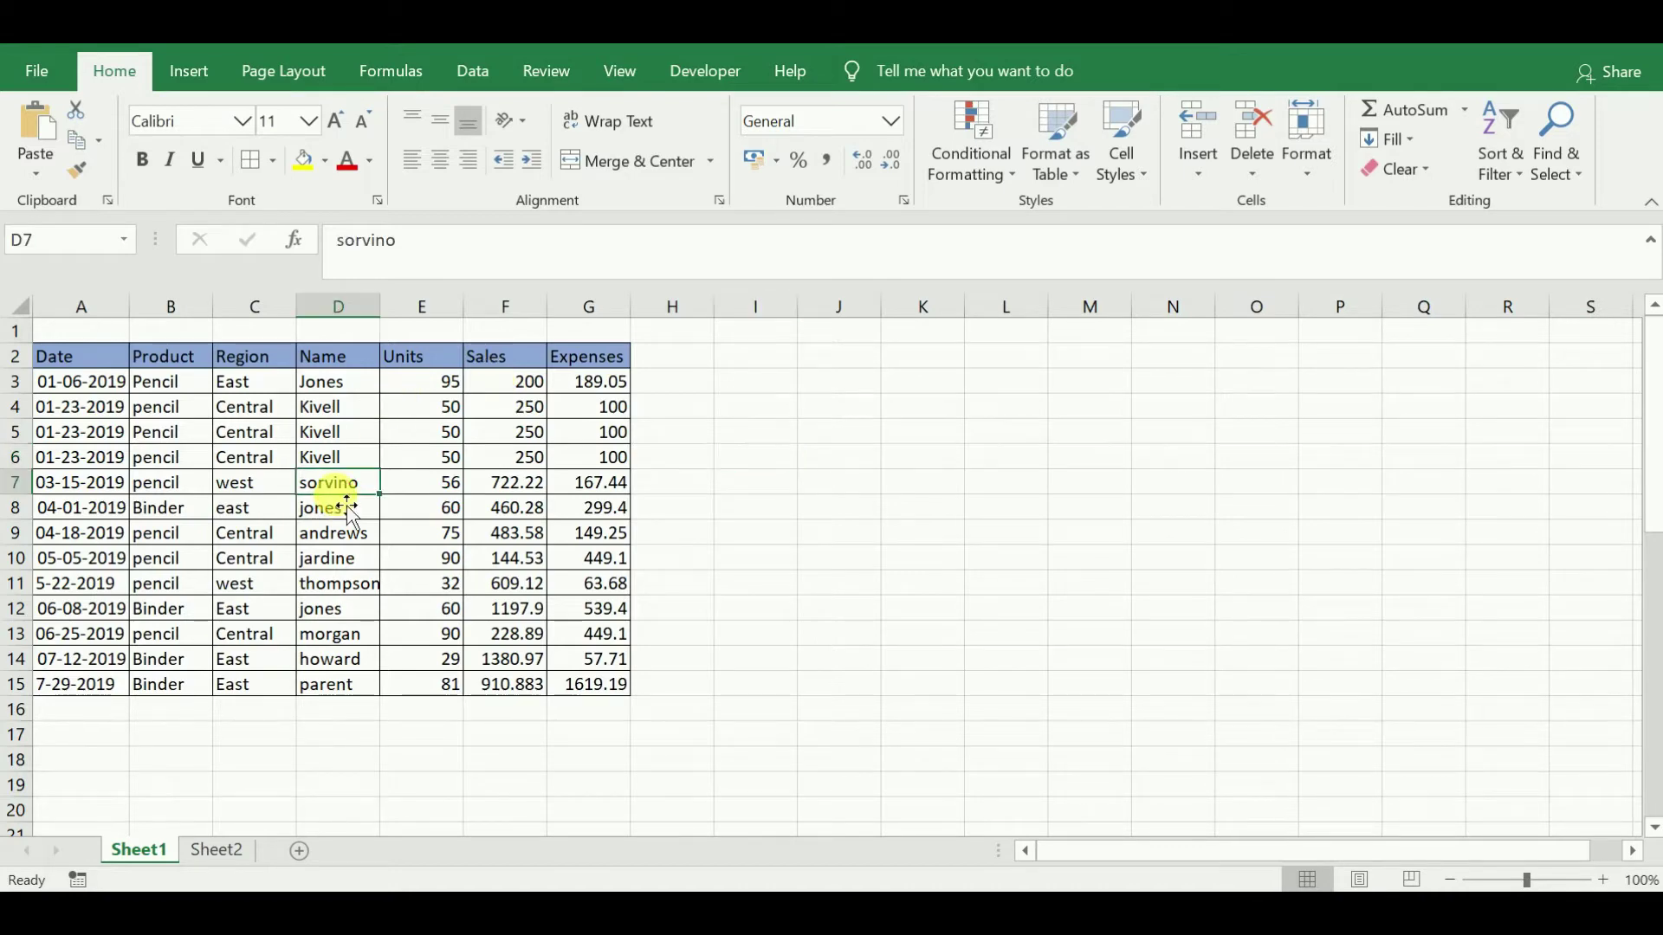
key("ctrl+t")
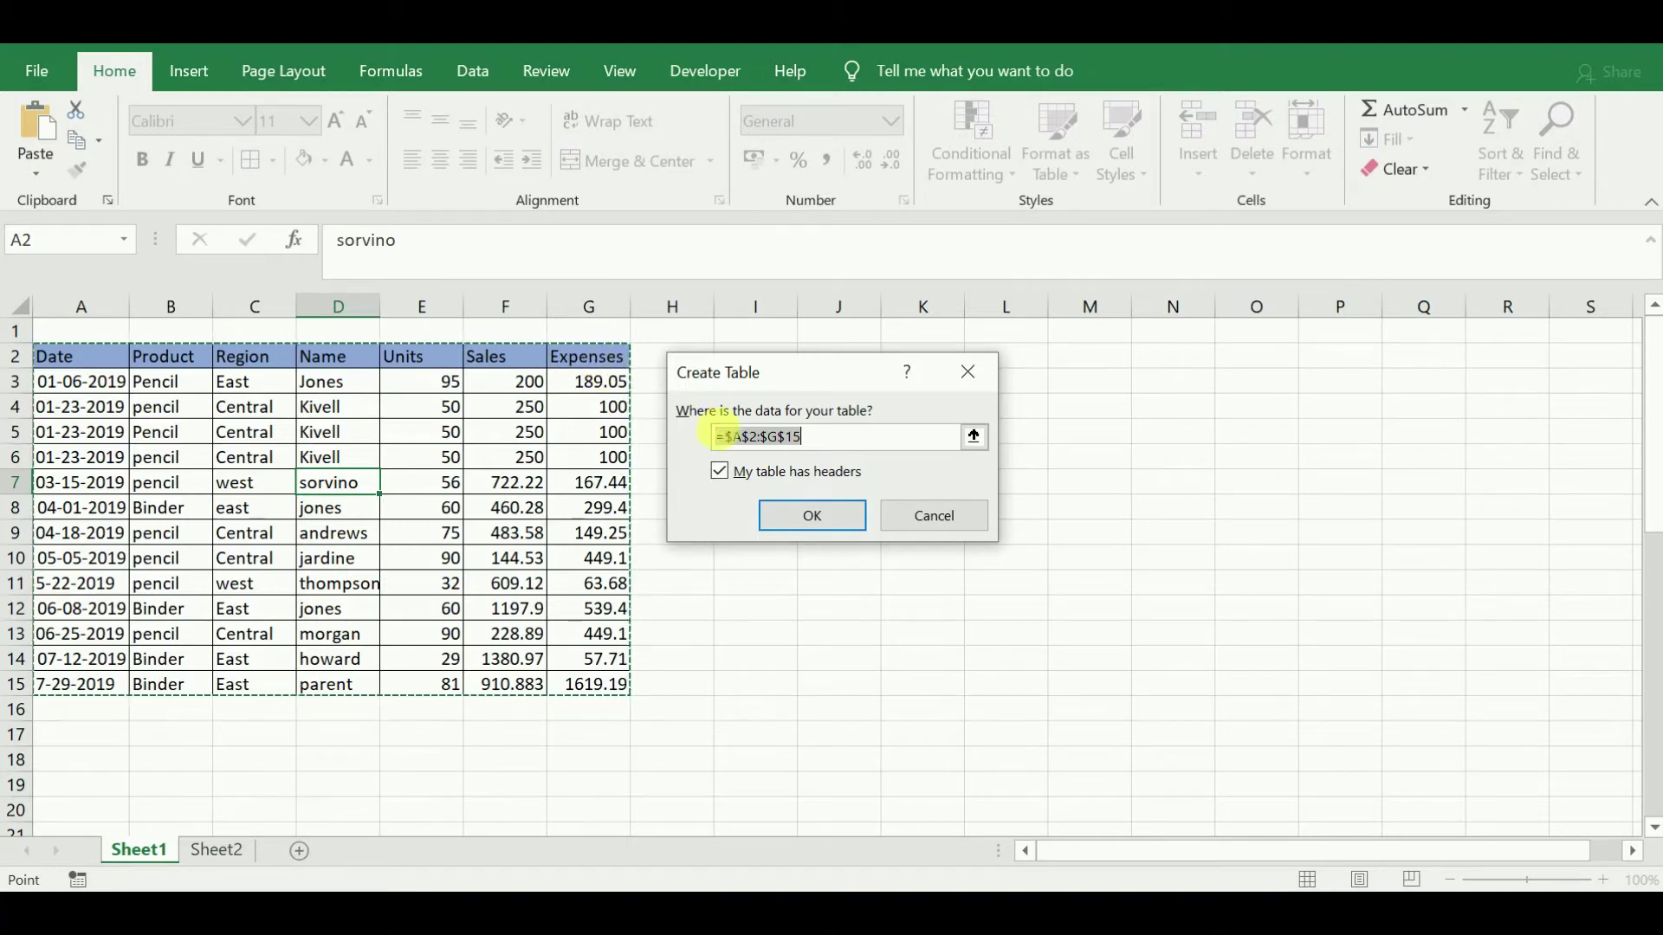
left_click(827, 517)
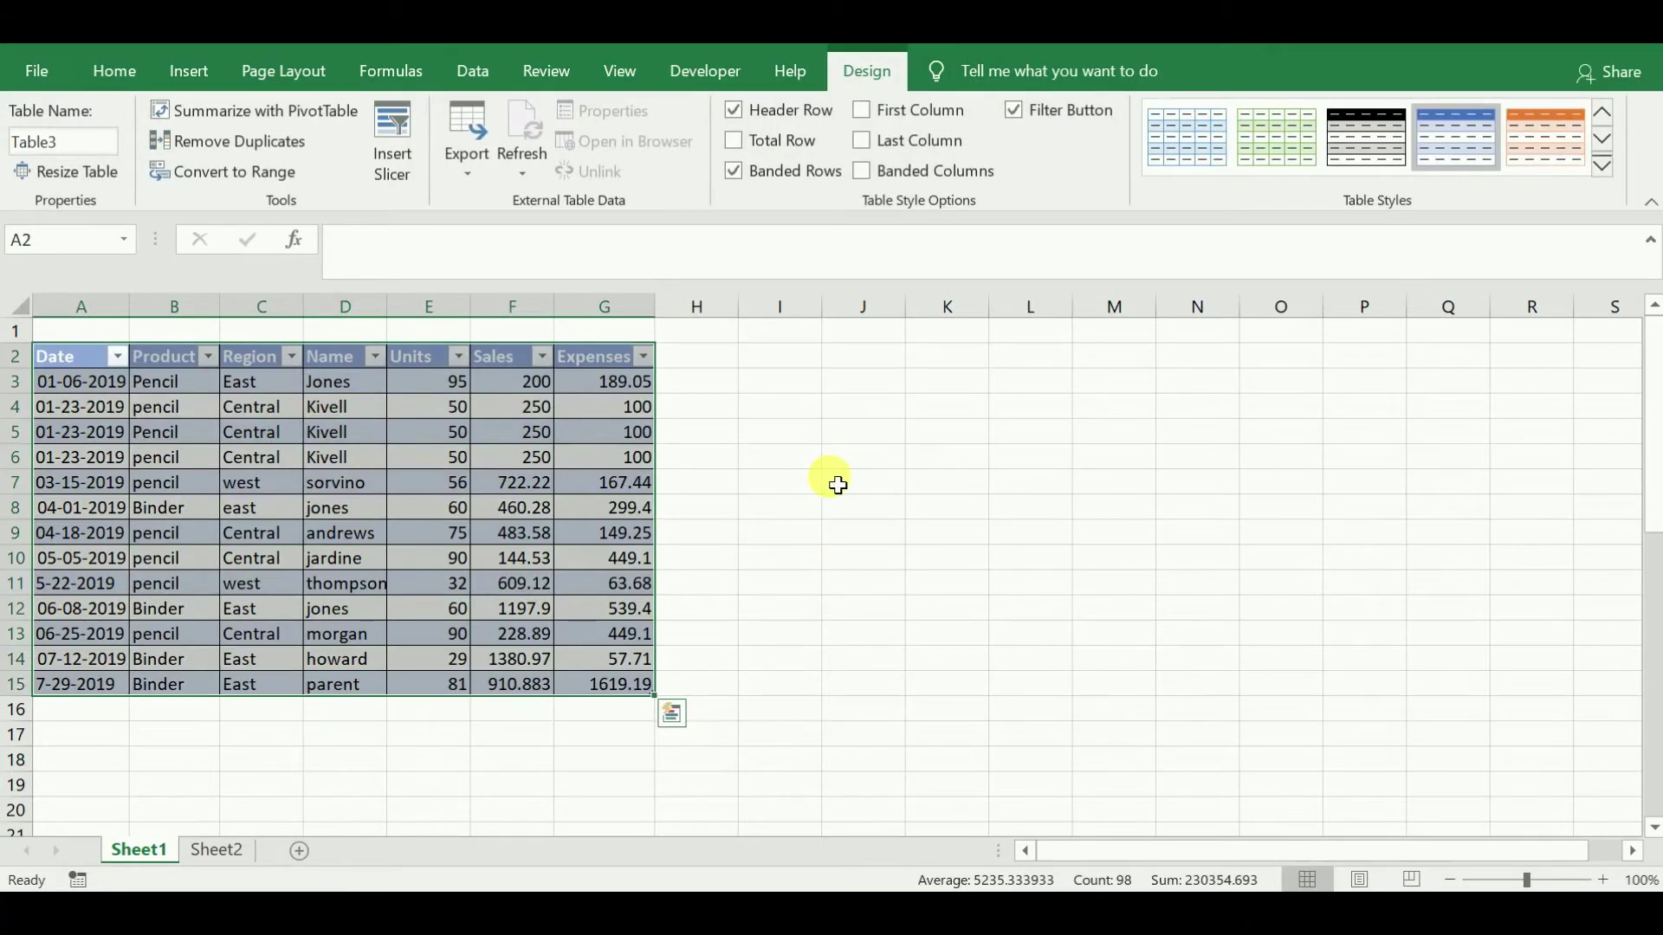
left_click(837, 485)
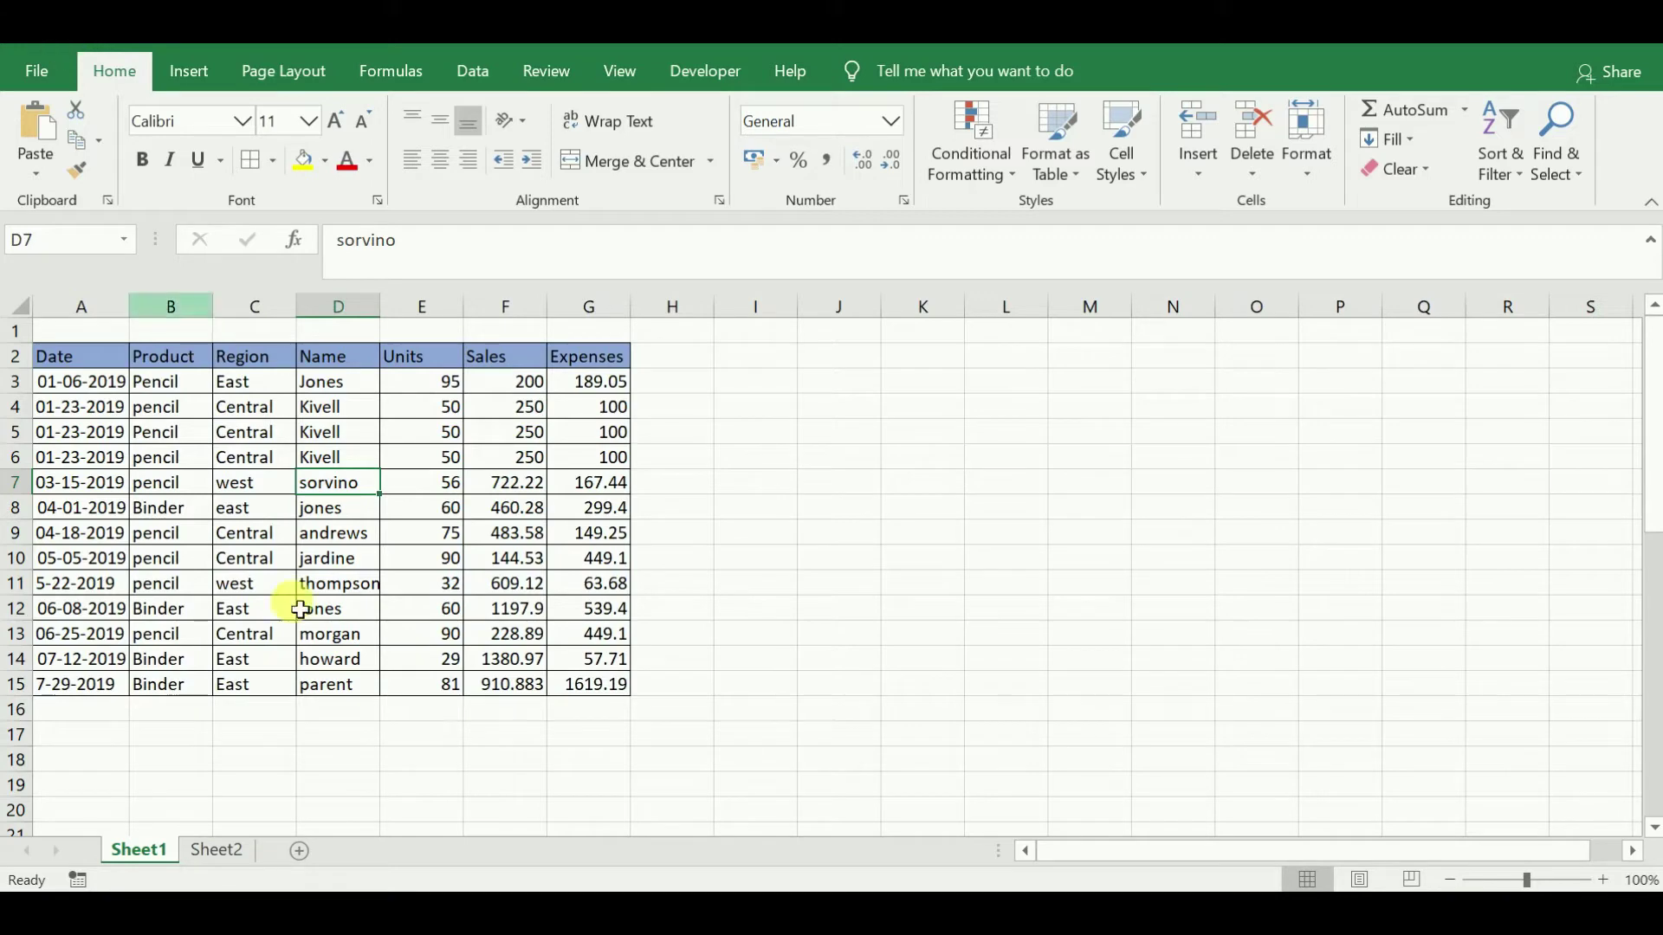
Insert a table over the sales data in A2:G15, keeping the first row as headers.
left_click(370, 519)
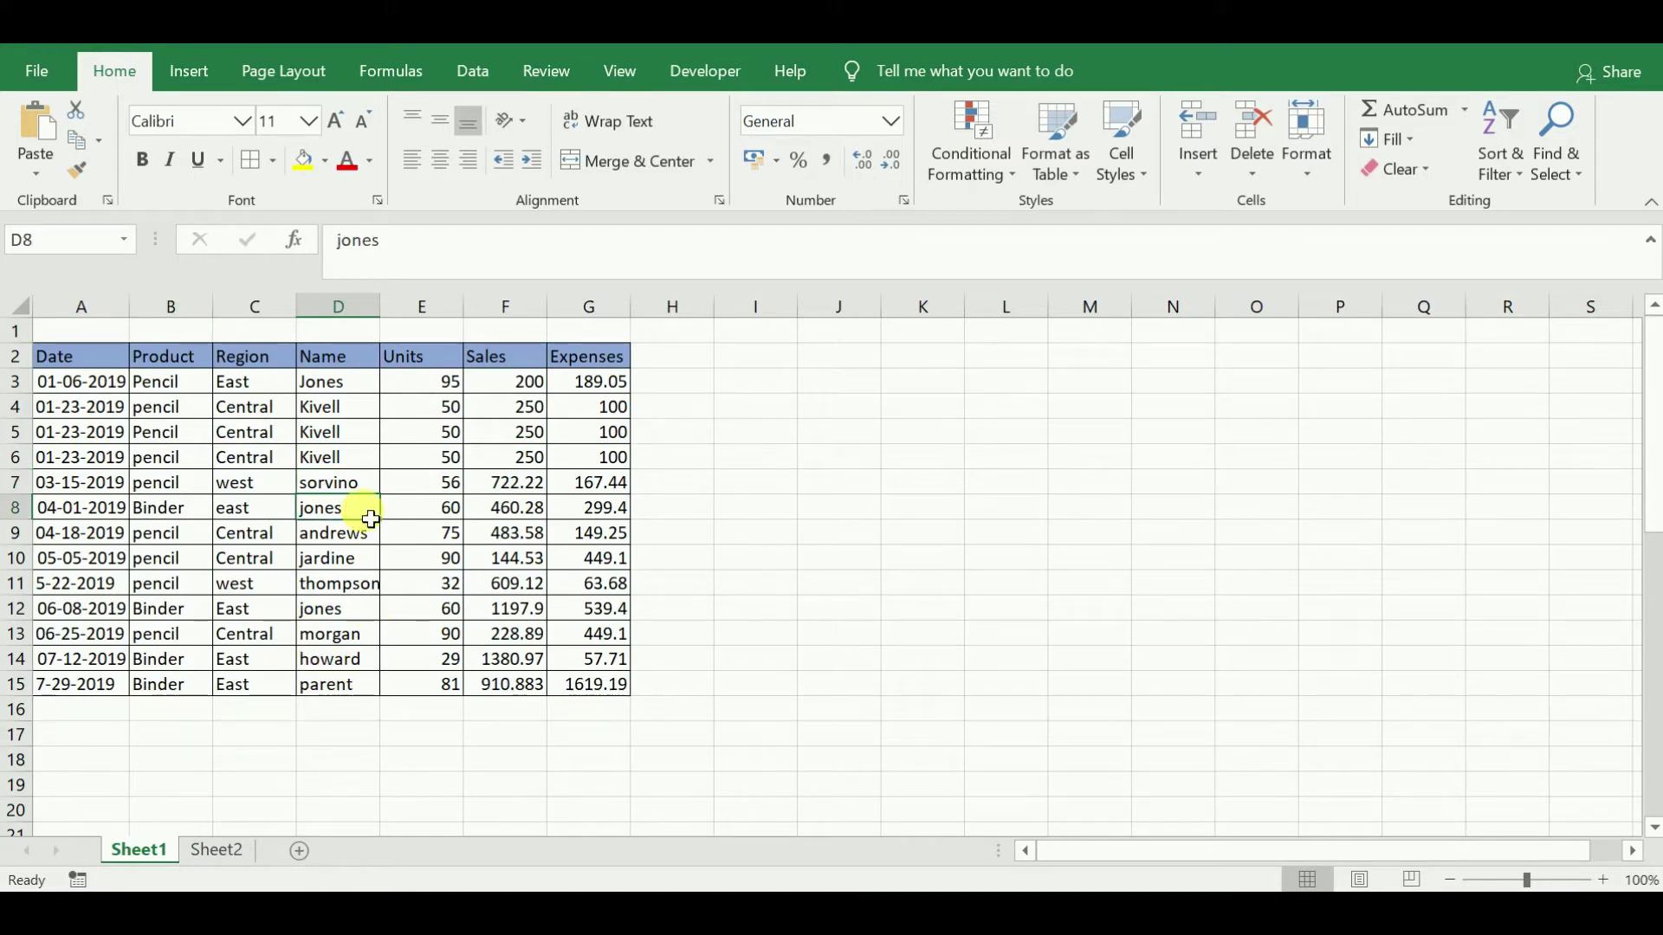
left_click(195, 68)
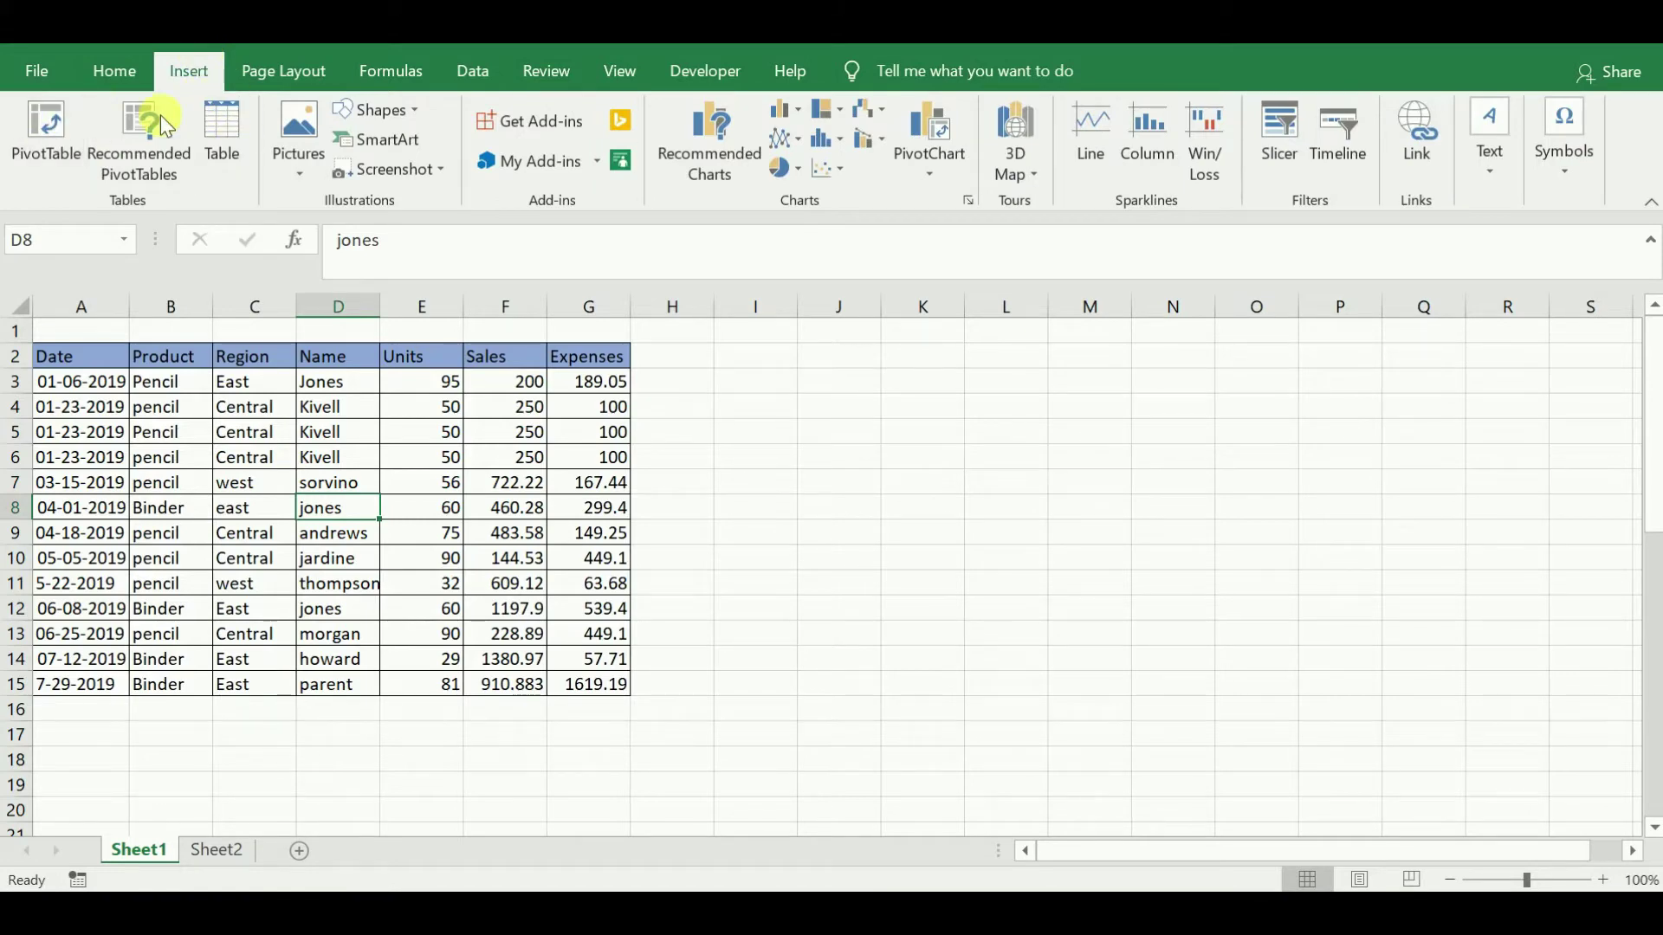
left_click(232, 135)
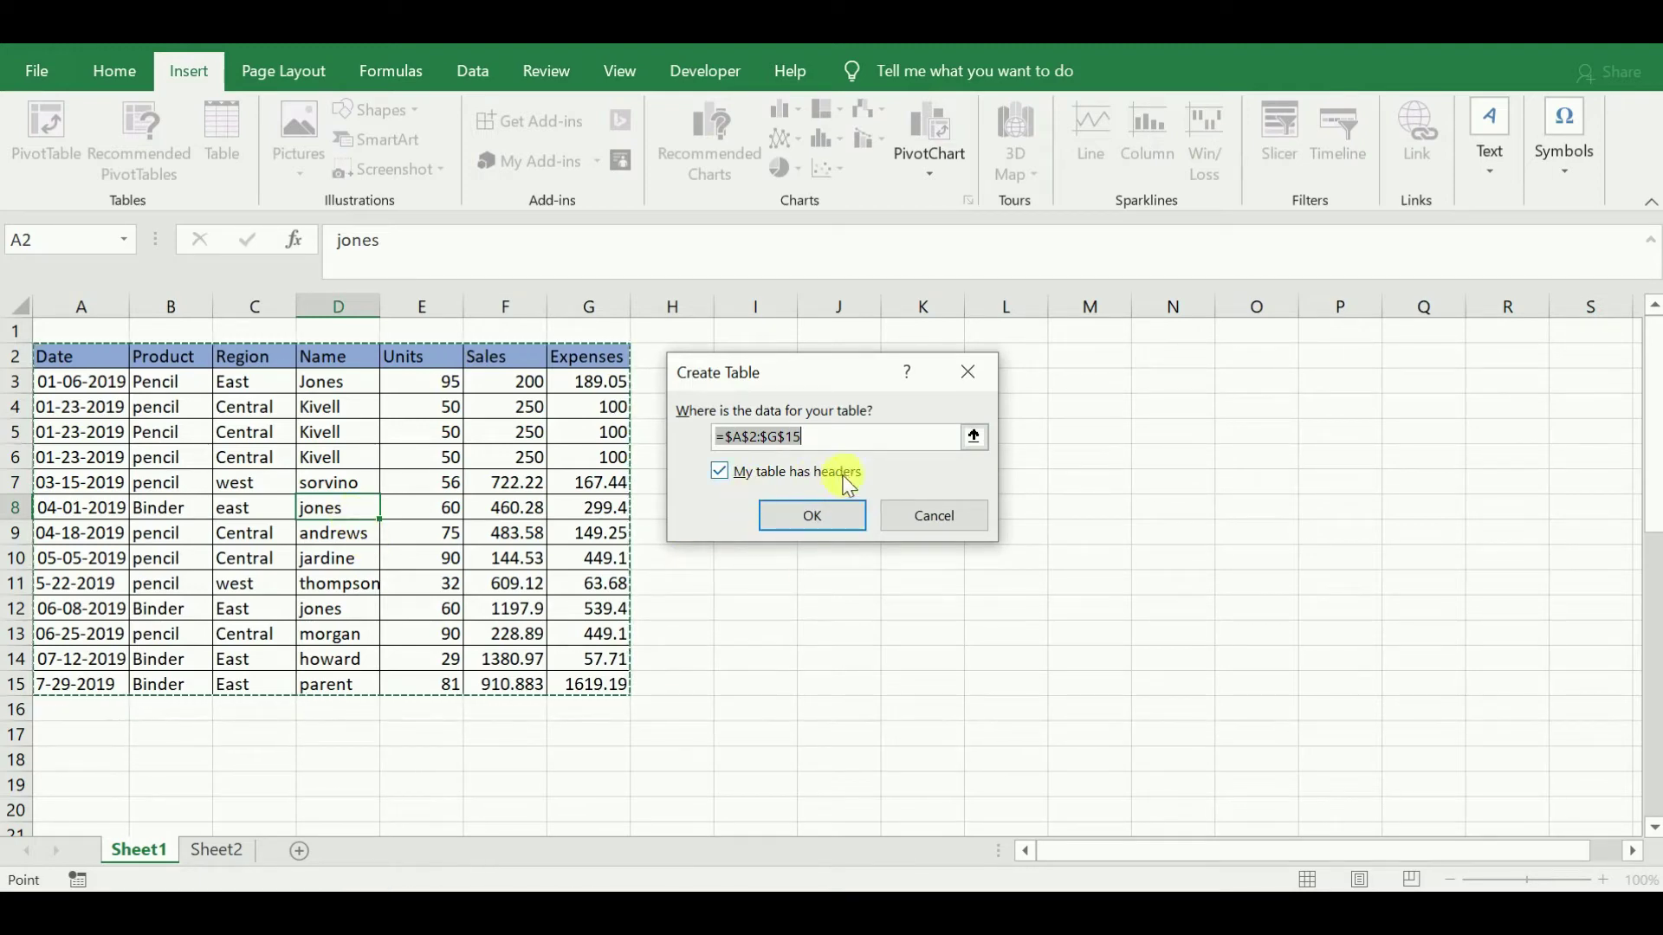
left_click(812, 518)
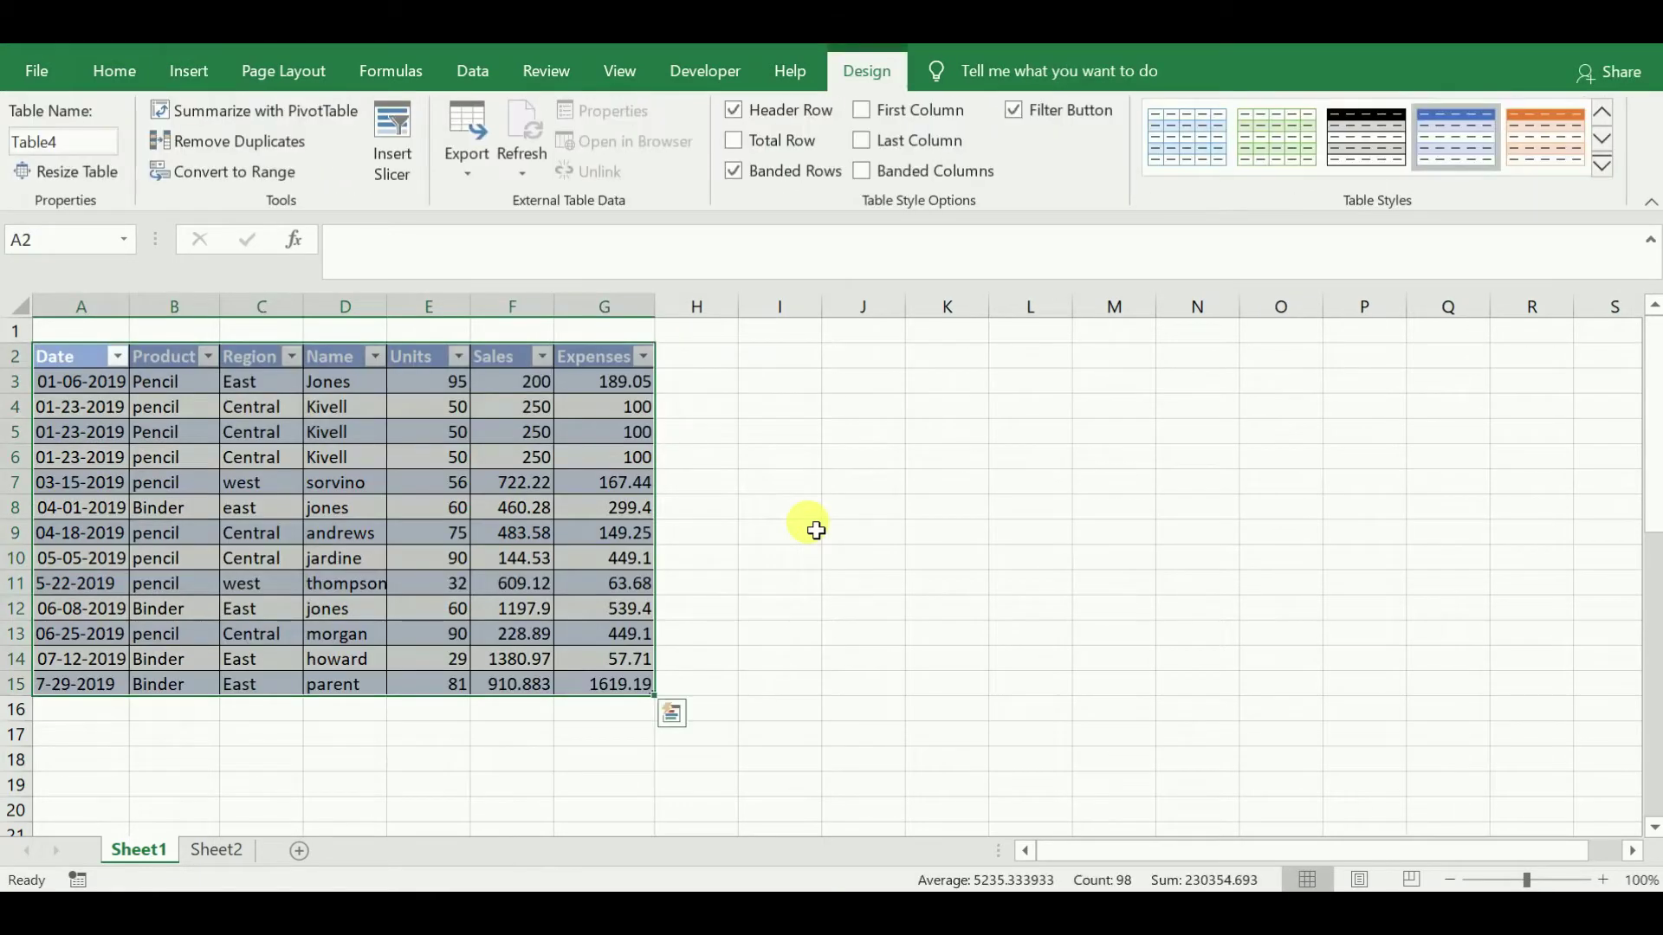
left_click(1019, 380)
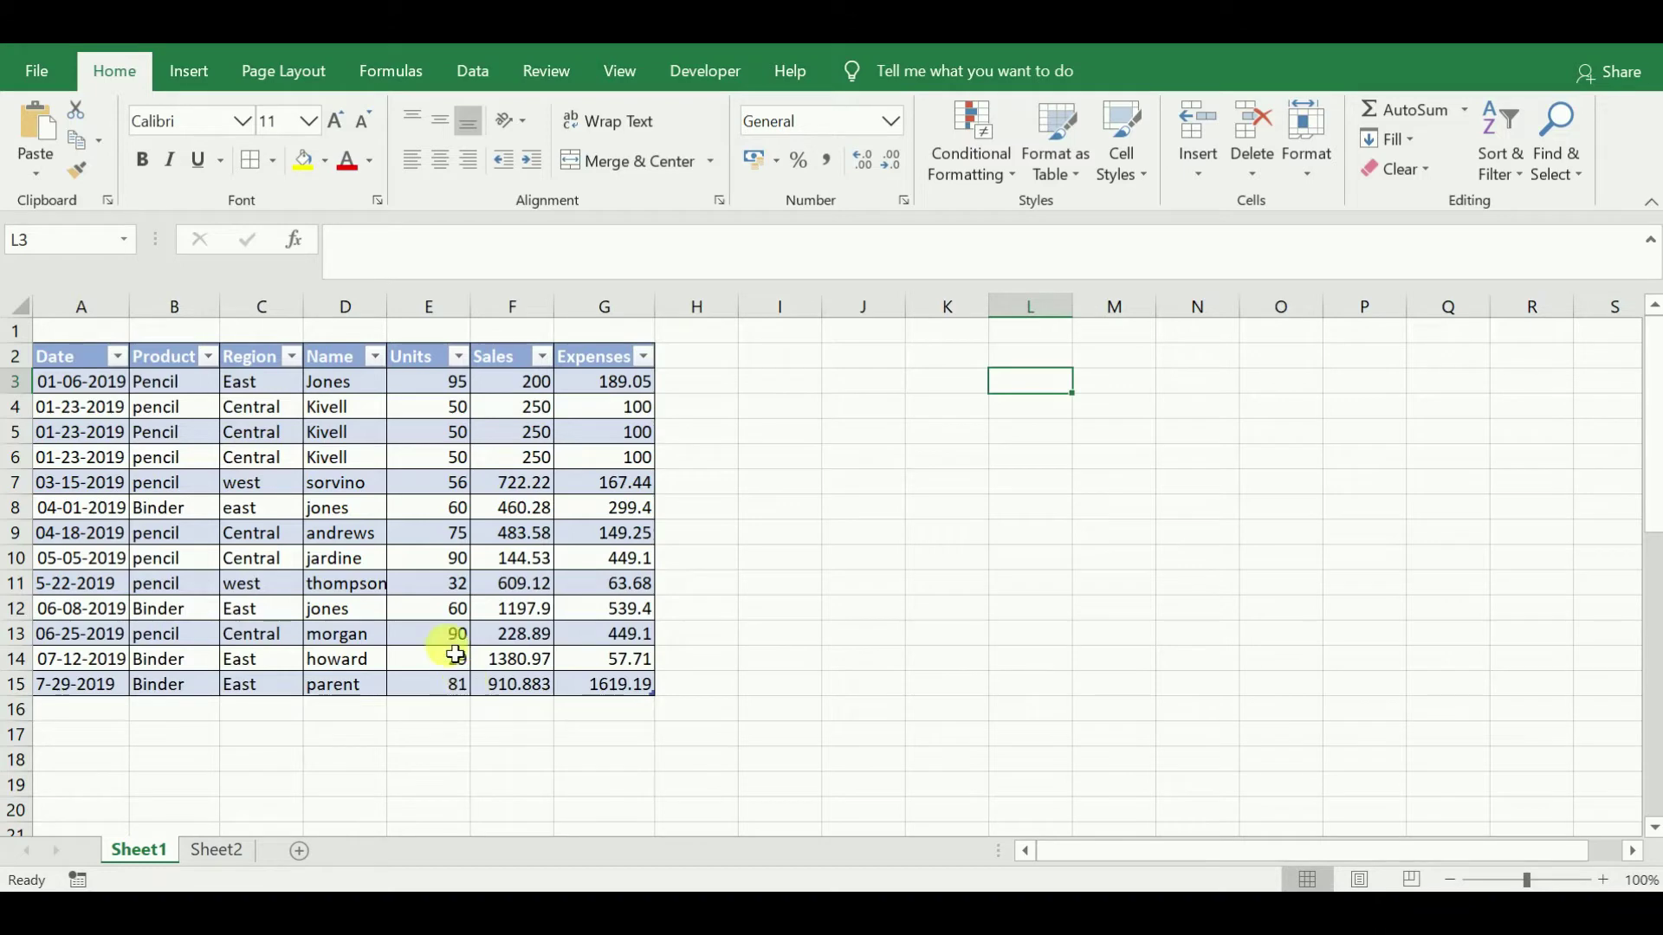
Move the Units value from cell E9 out of the table to cell K12.
left_click(404, 533)
left_click_drag(414, 550, 955, 609)
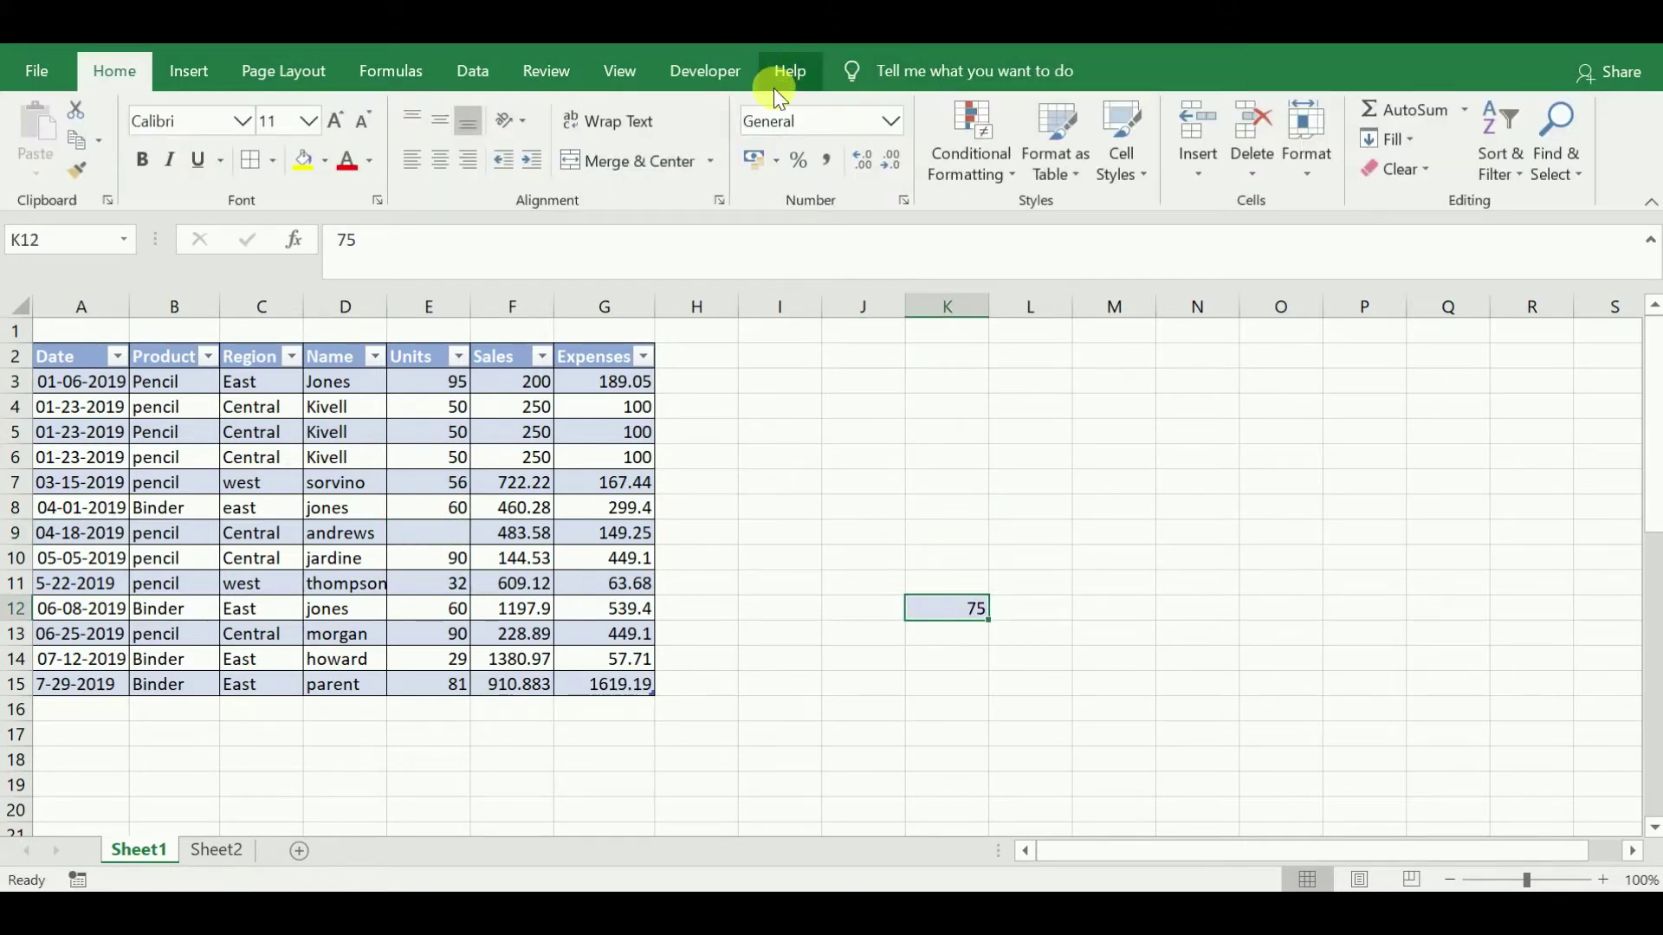
Turn the table's header row off and back on, and do the same with its banded rows.
left_click(440, 485)
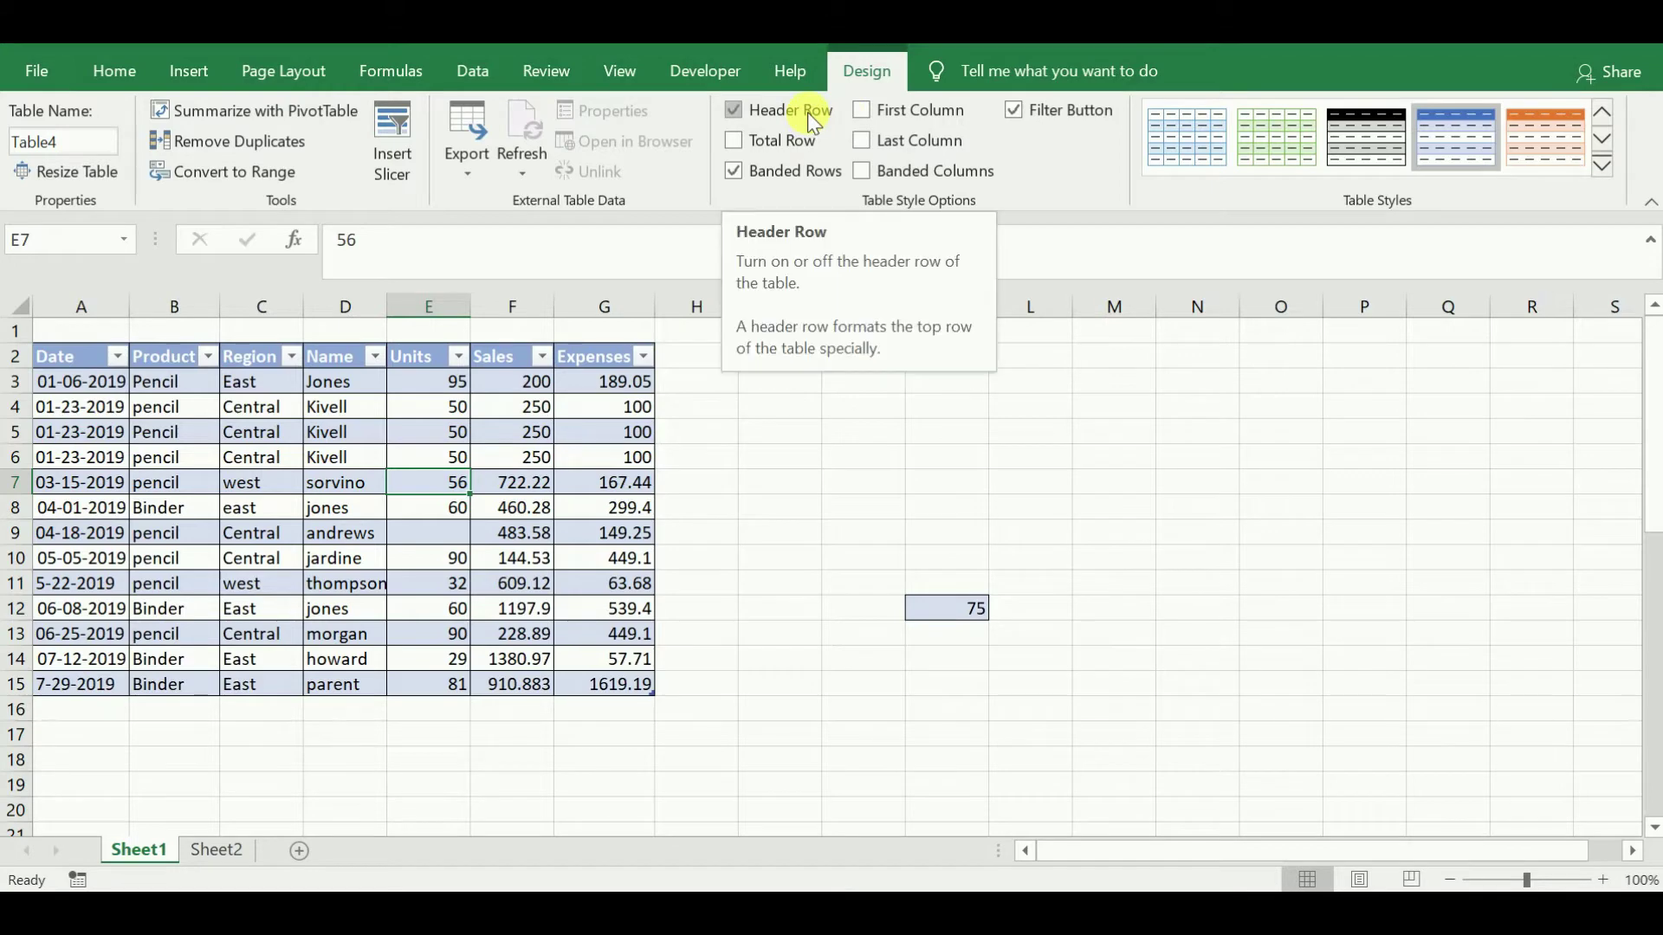
left_click(761, 102)
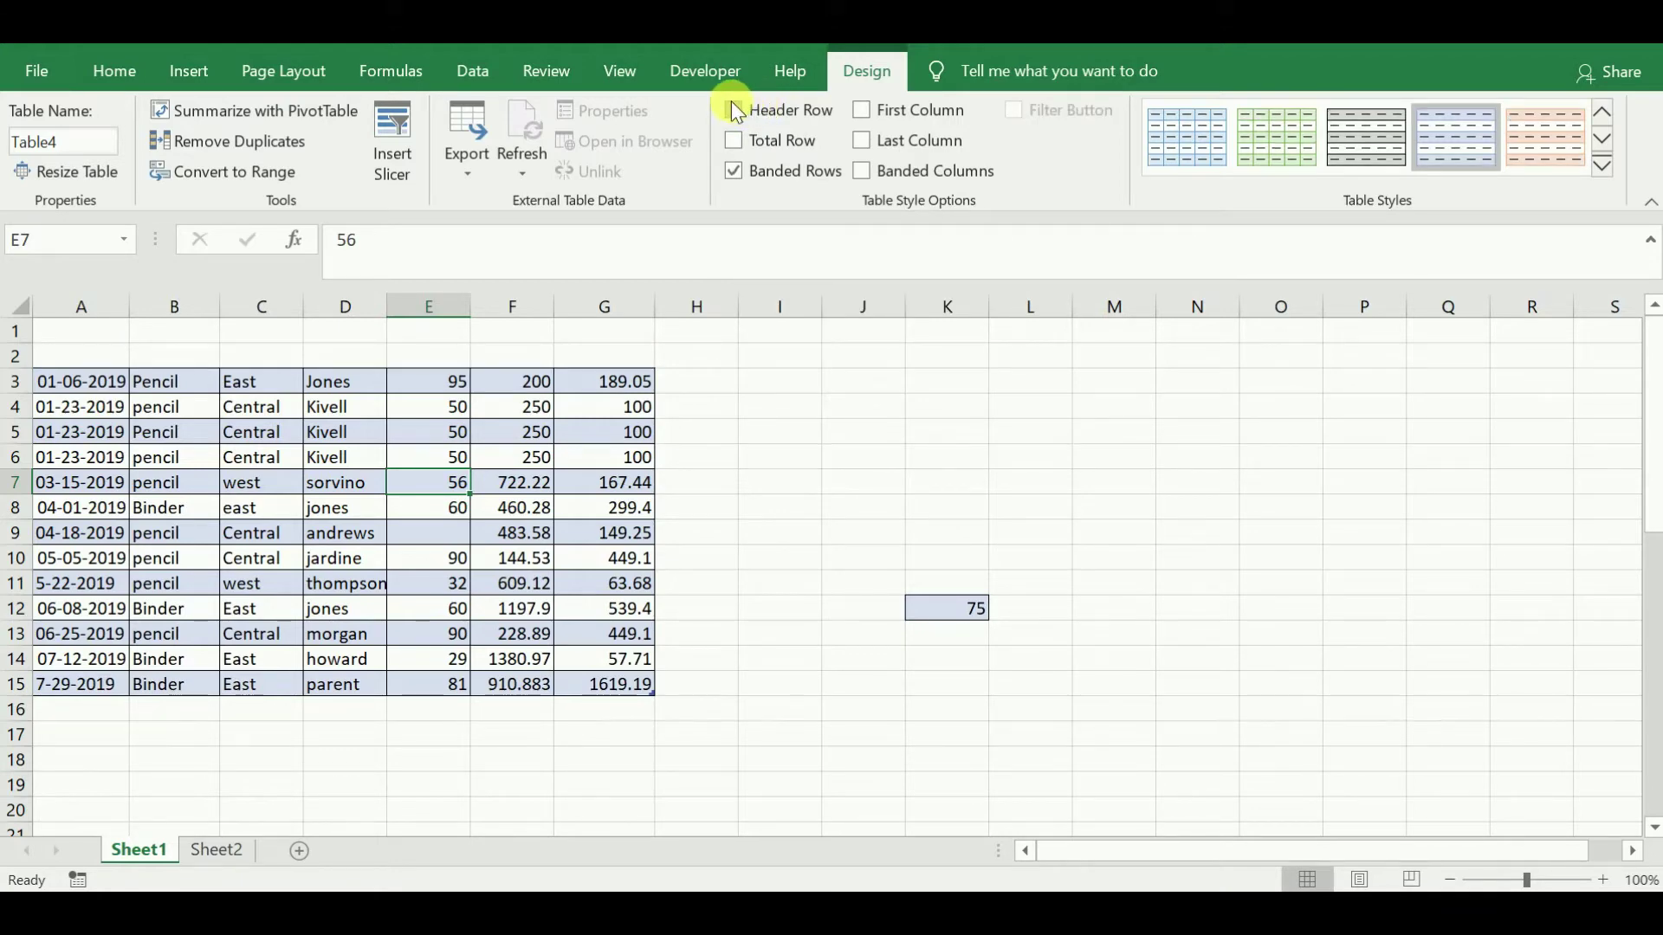
left_click(732, 103)
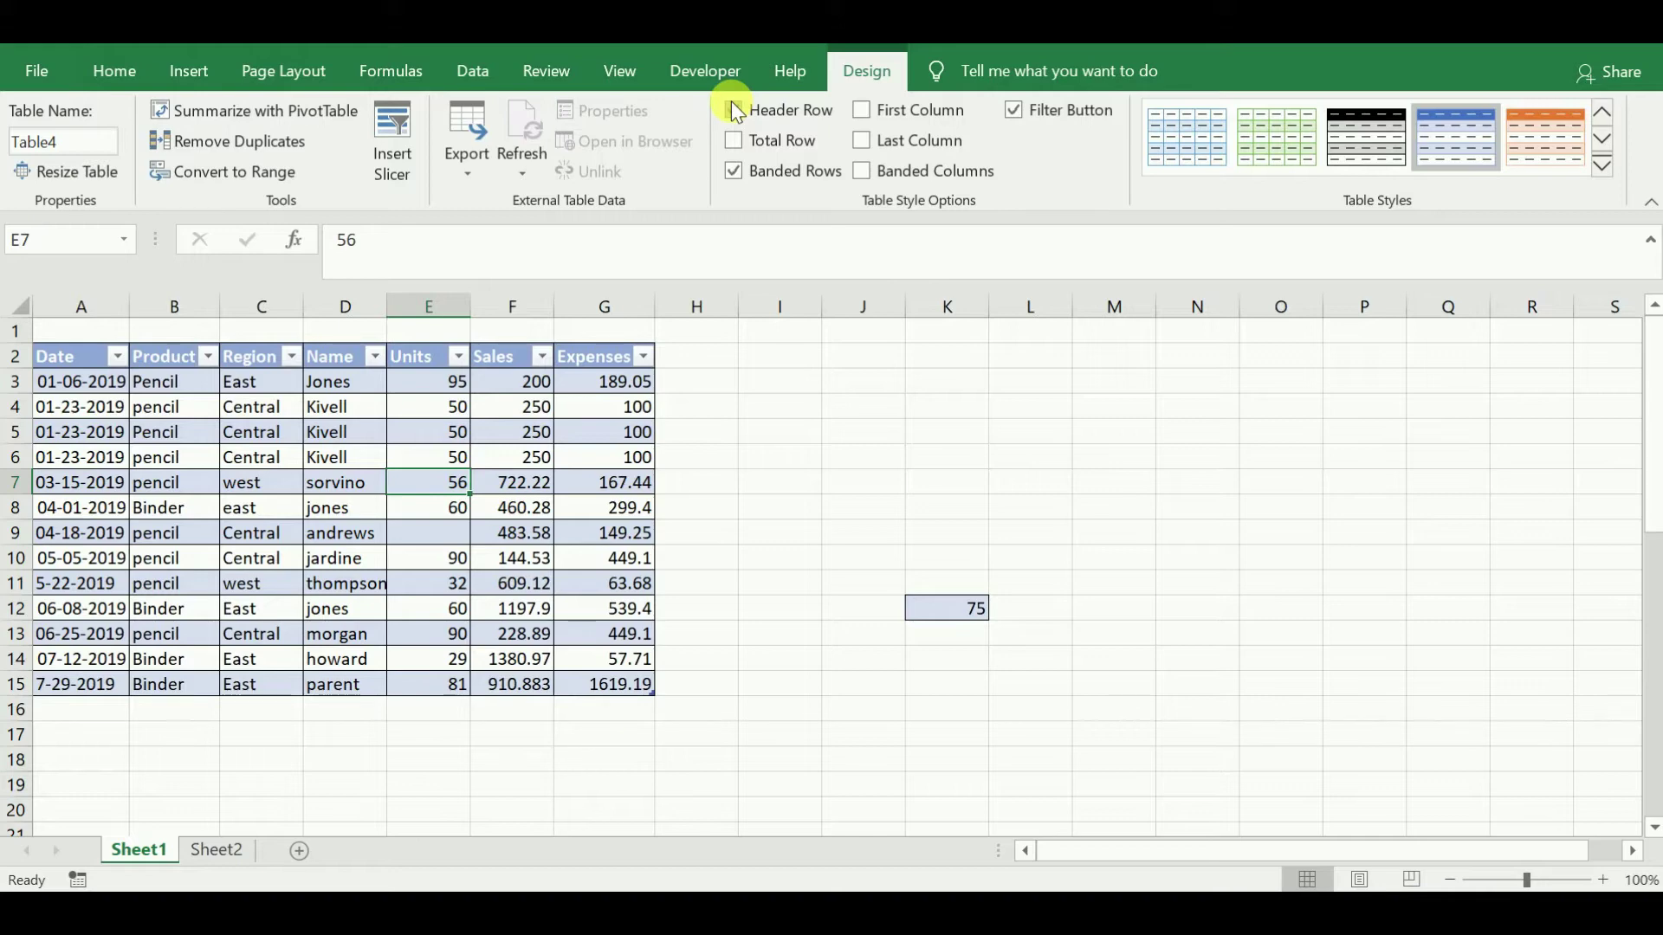
left_click(799, 168)
left_click(783, 172)
left_click(783, 176)
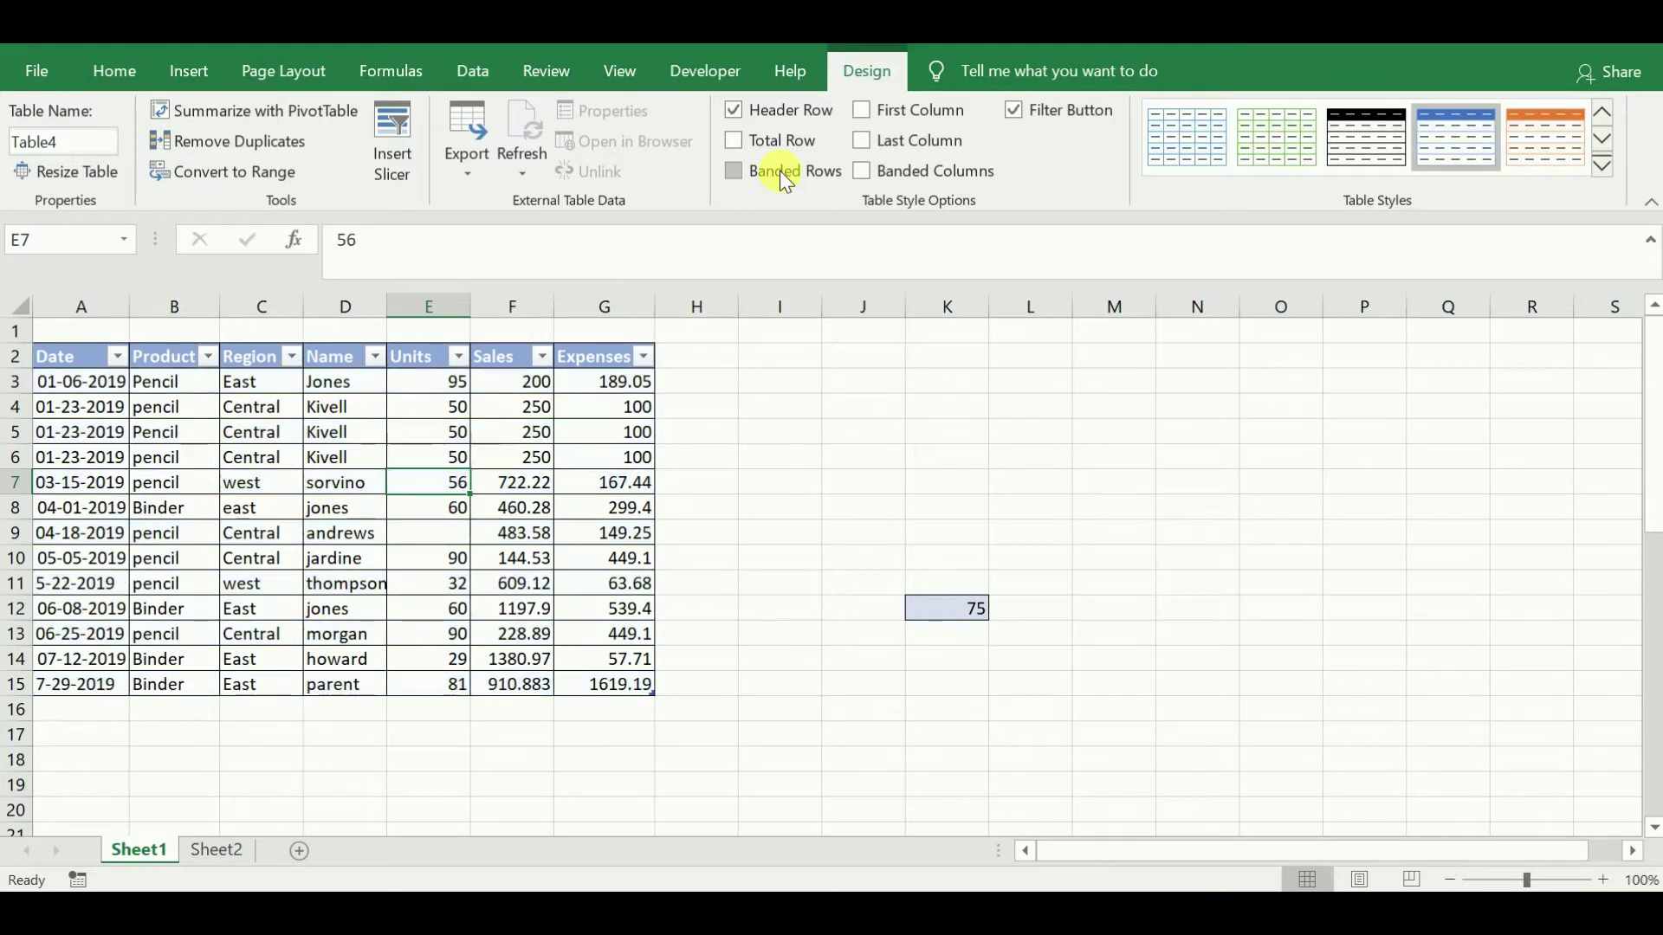
left_click(783, 175)
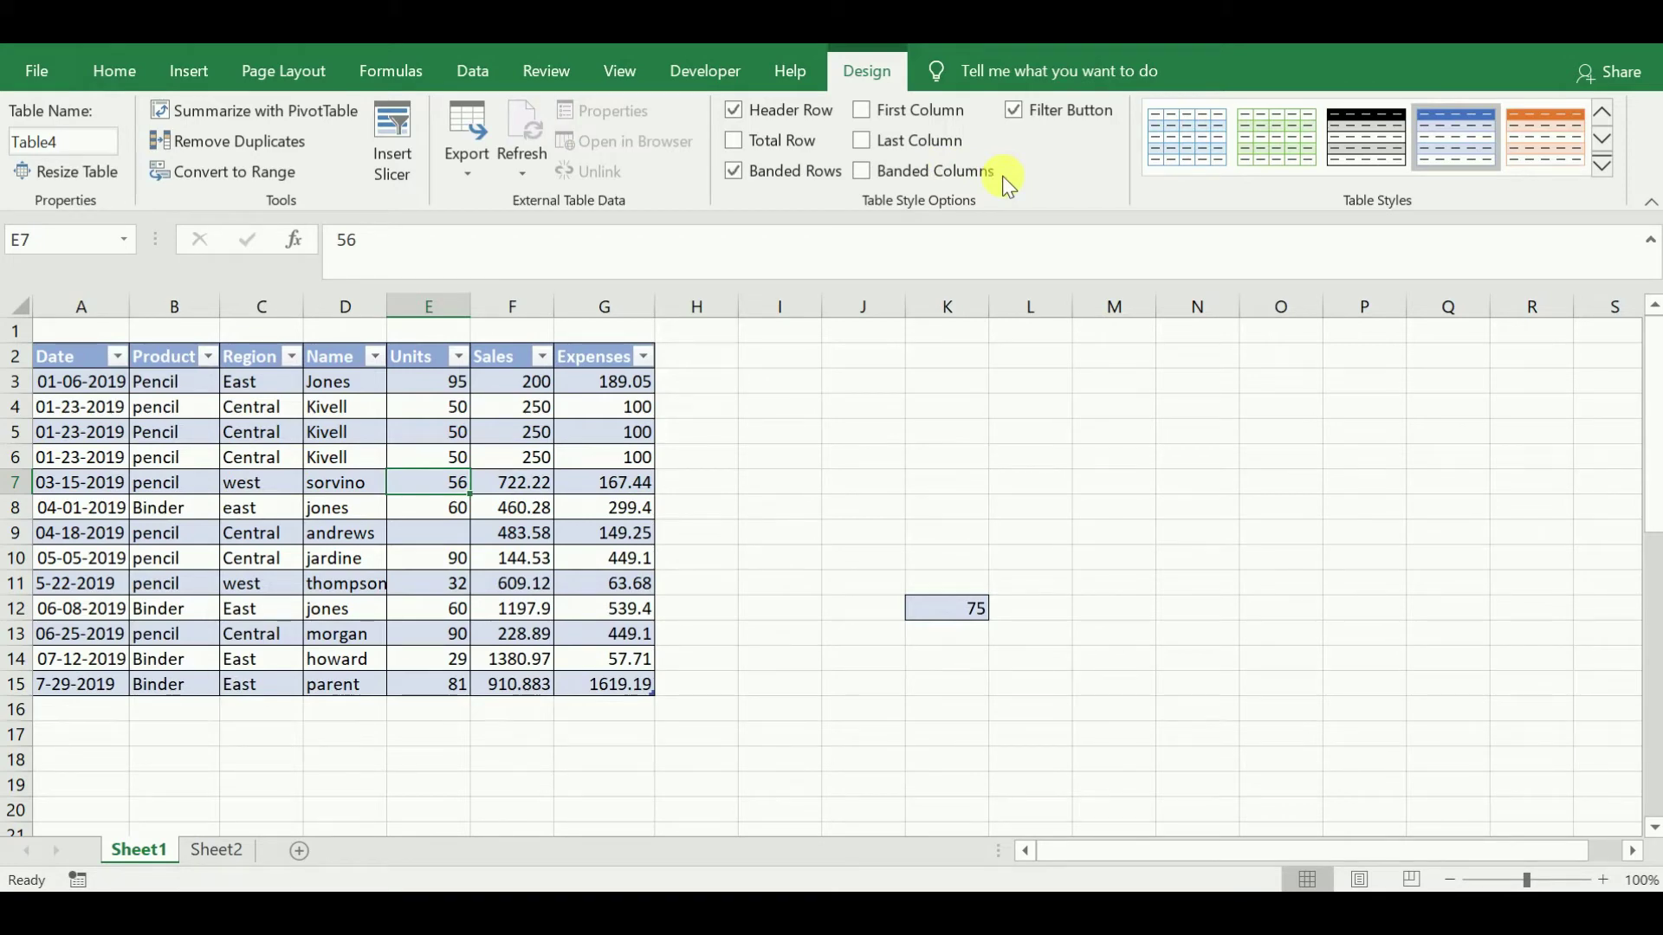
Try the table's banded columns and first column formatting, switching each on and off again.
left_click(930, 172)
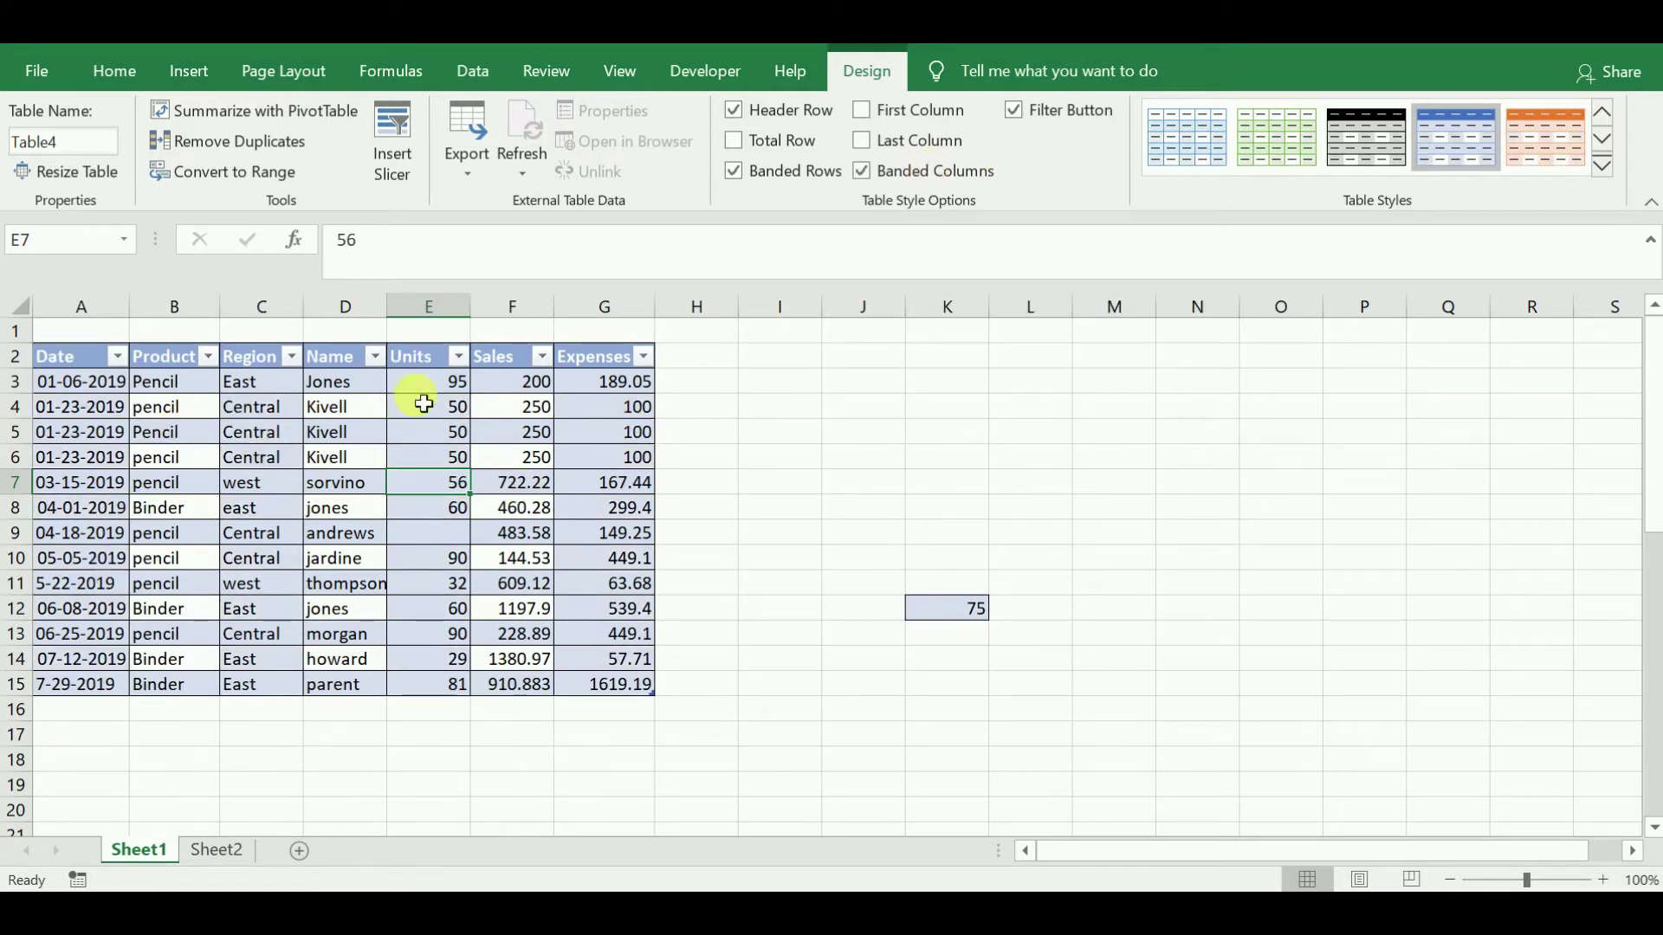
left_click(895, 176)
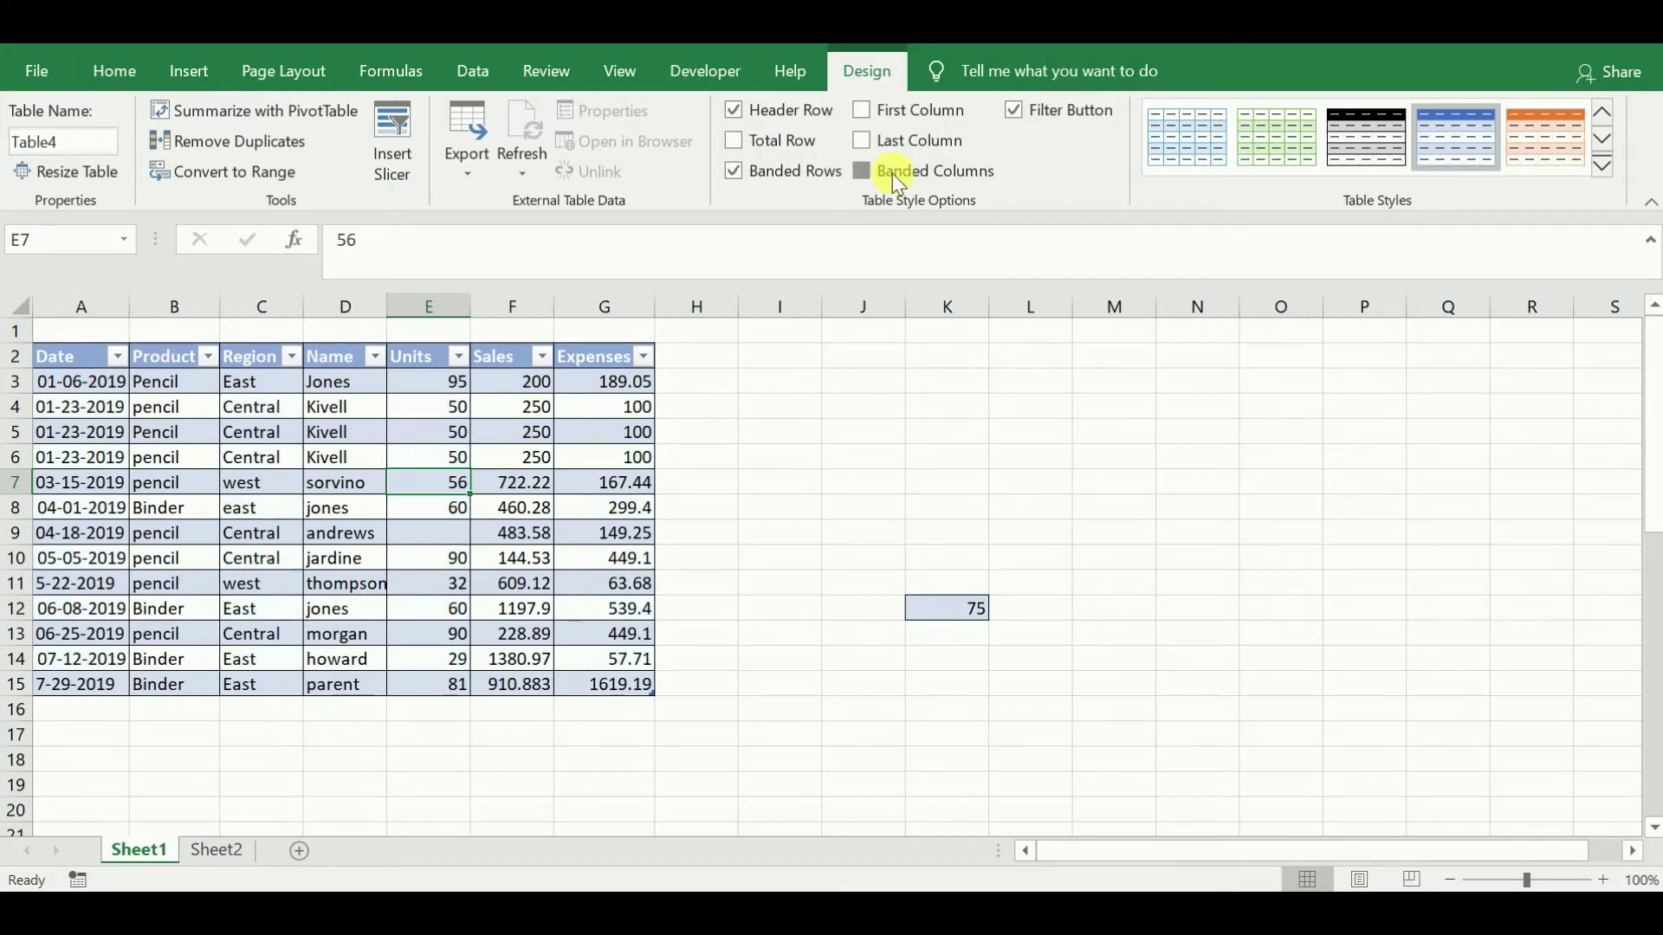
left_click(892, 173)
left_click(892, 173)
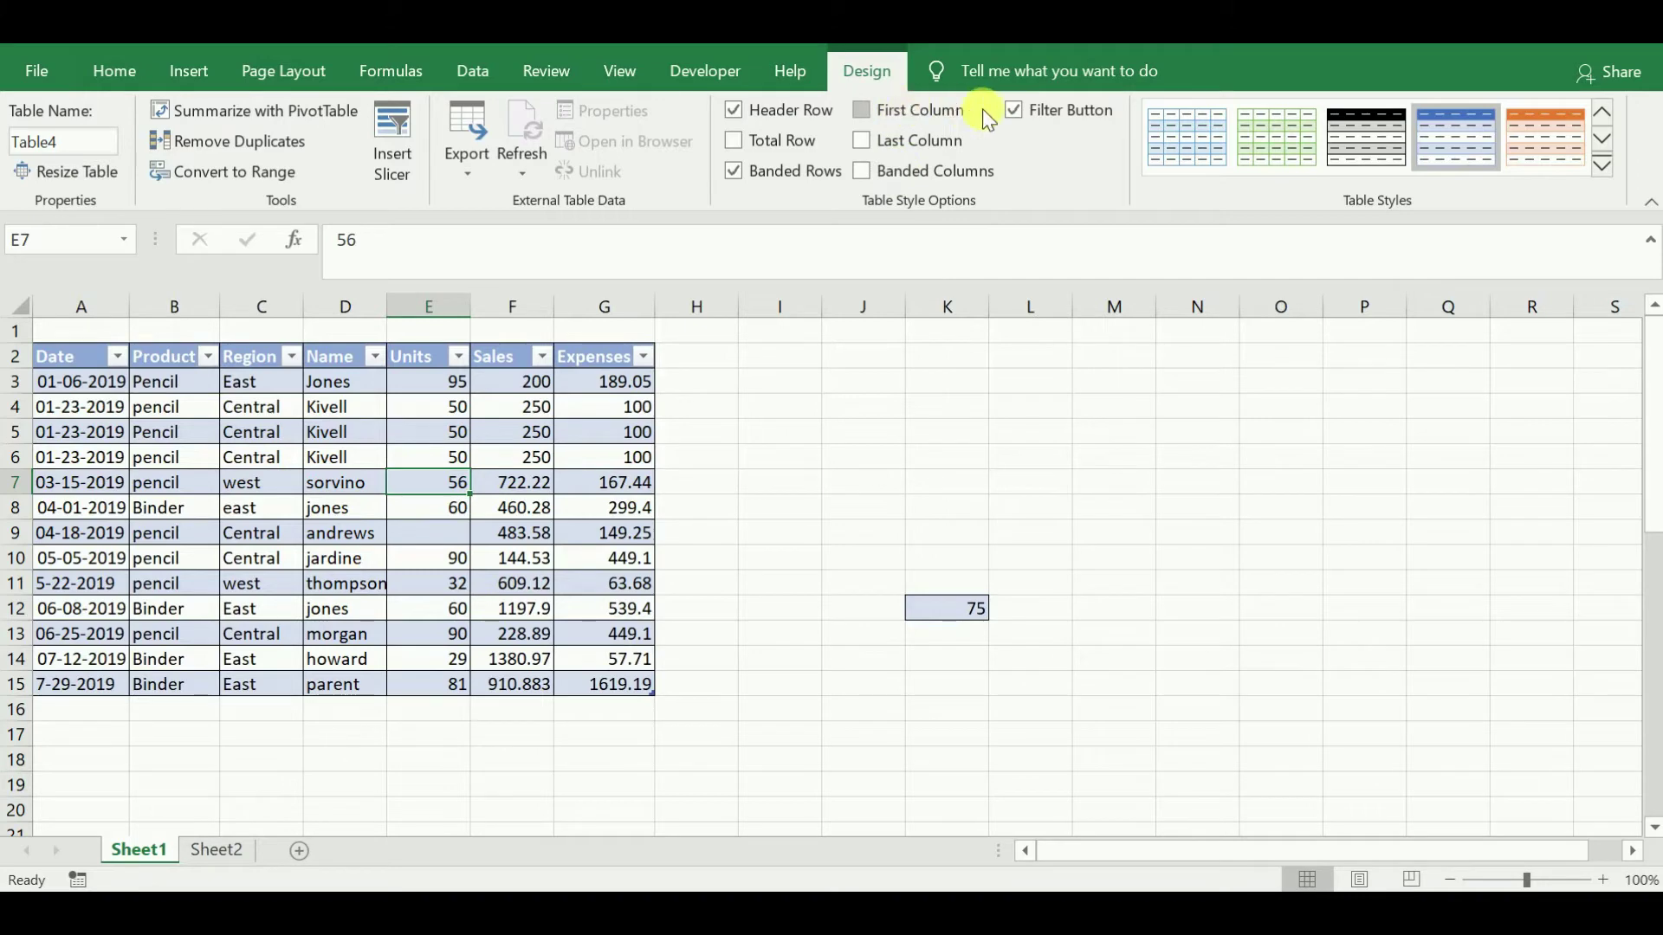
left_click(866, 110)
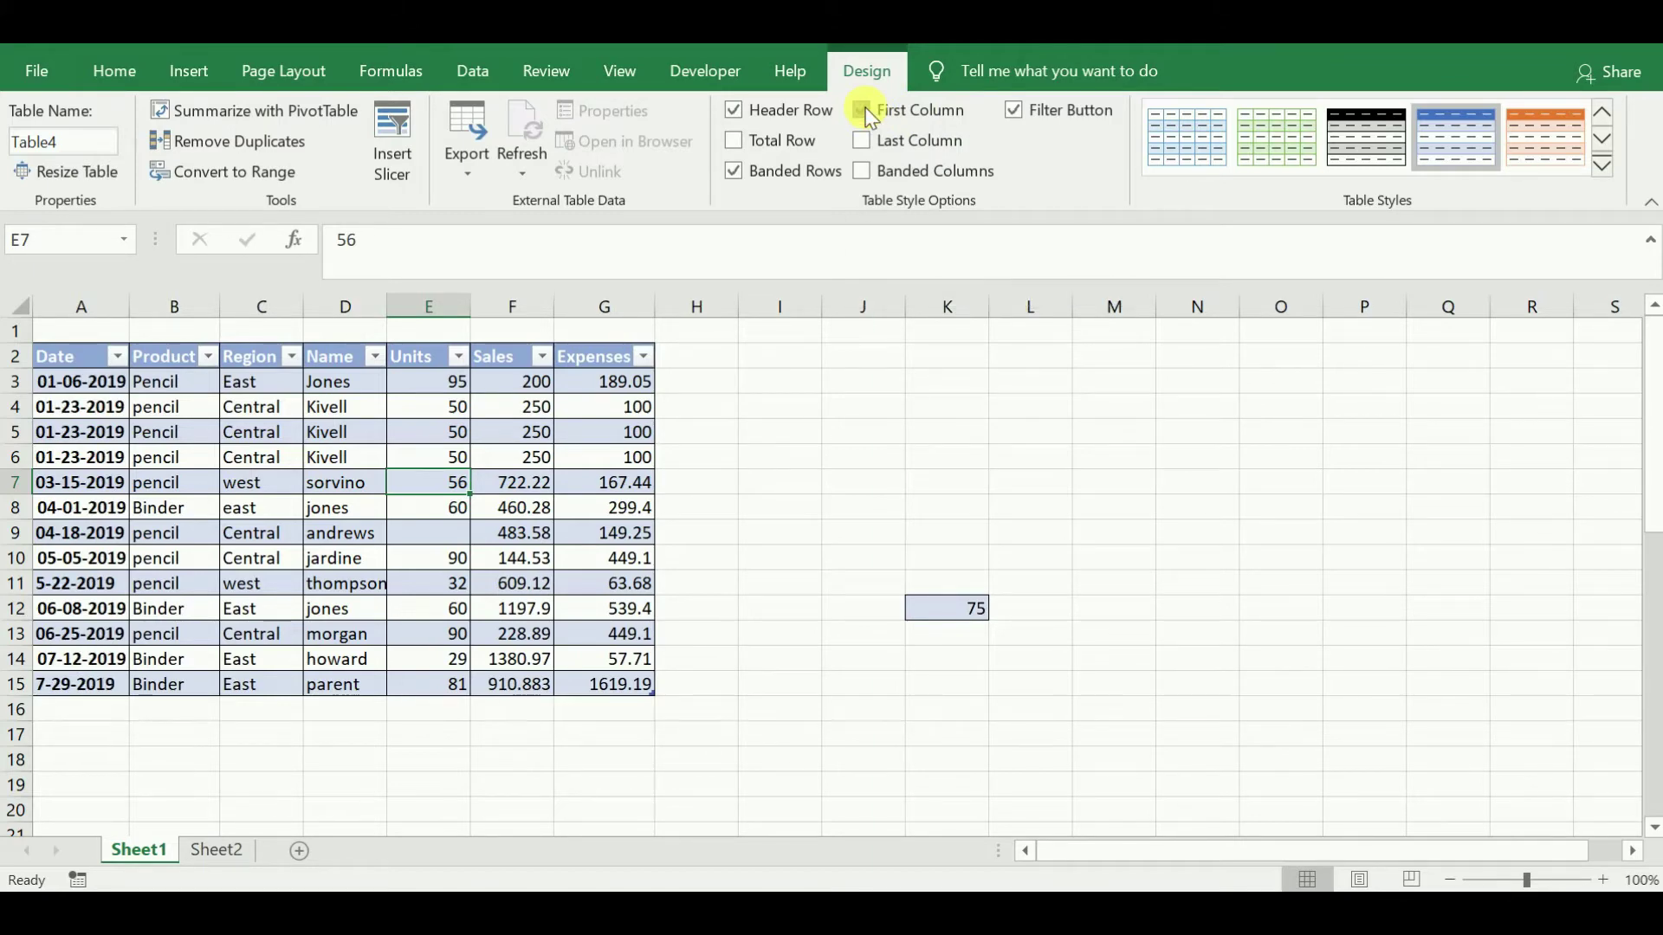
left_click(867, 110)
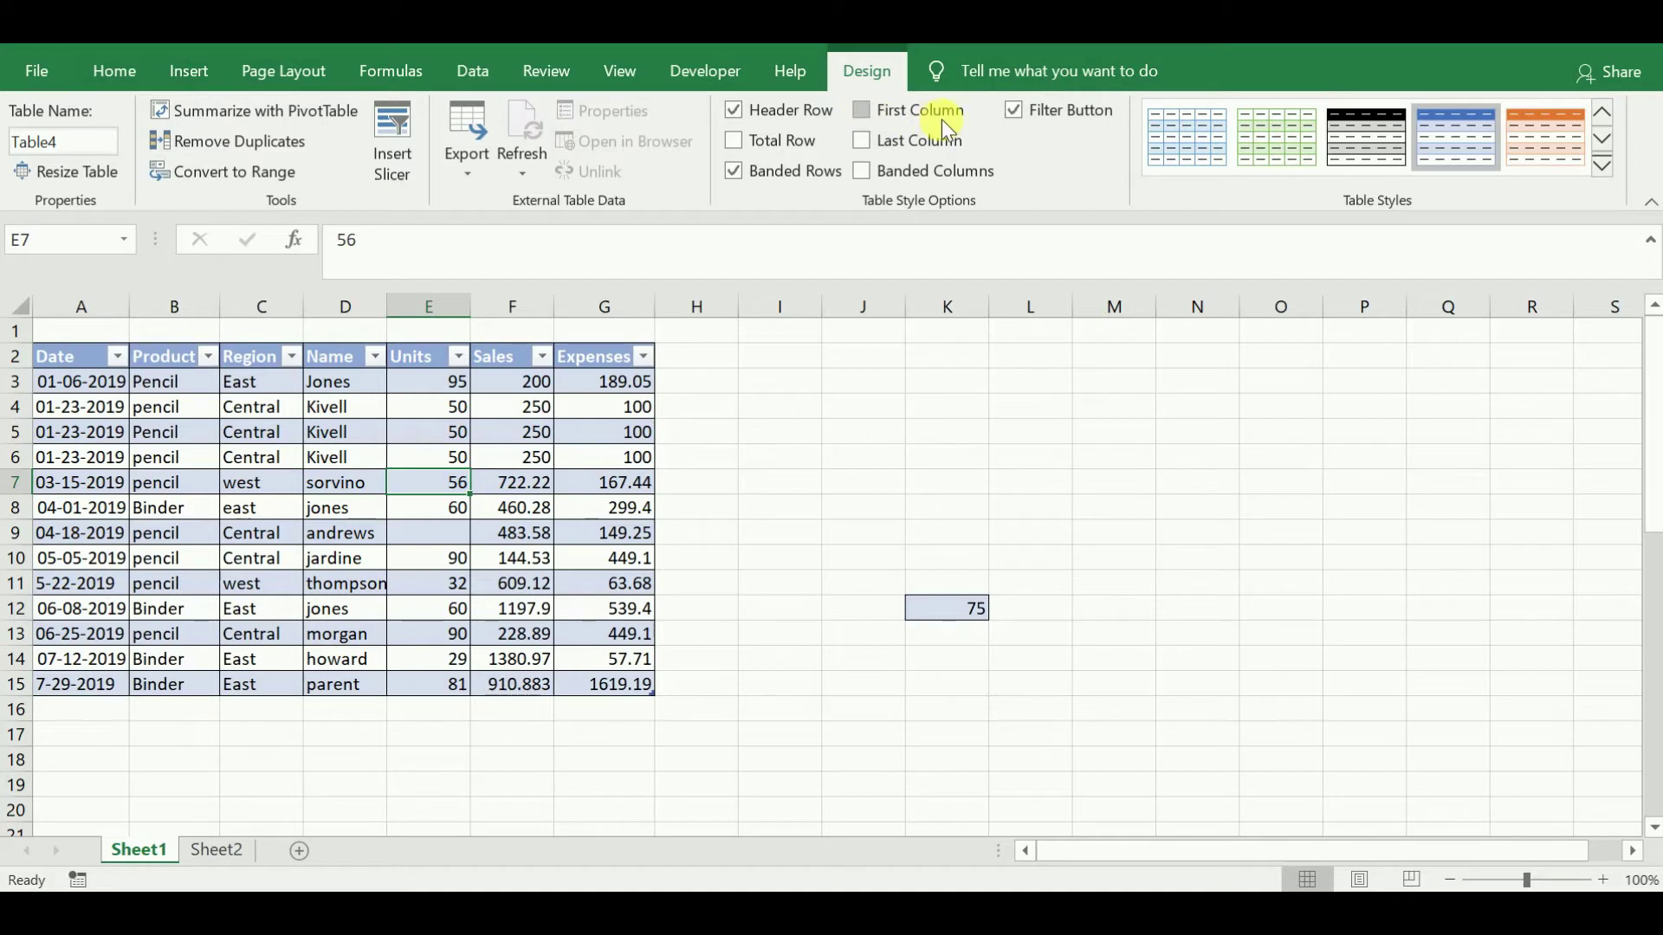
Enable last column formatting for the table, and switch the filter buttons off and back on.
left_click(862, 147)
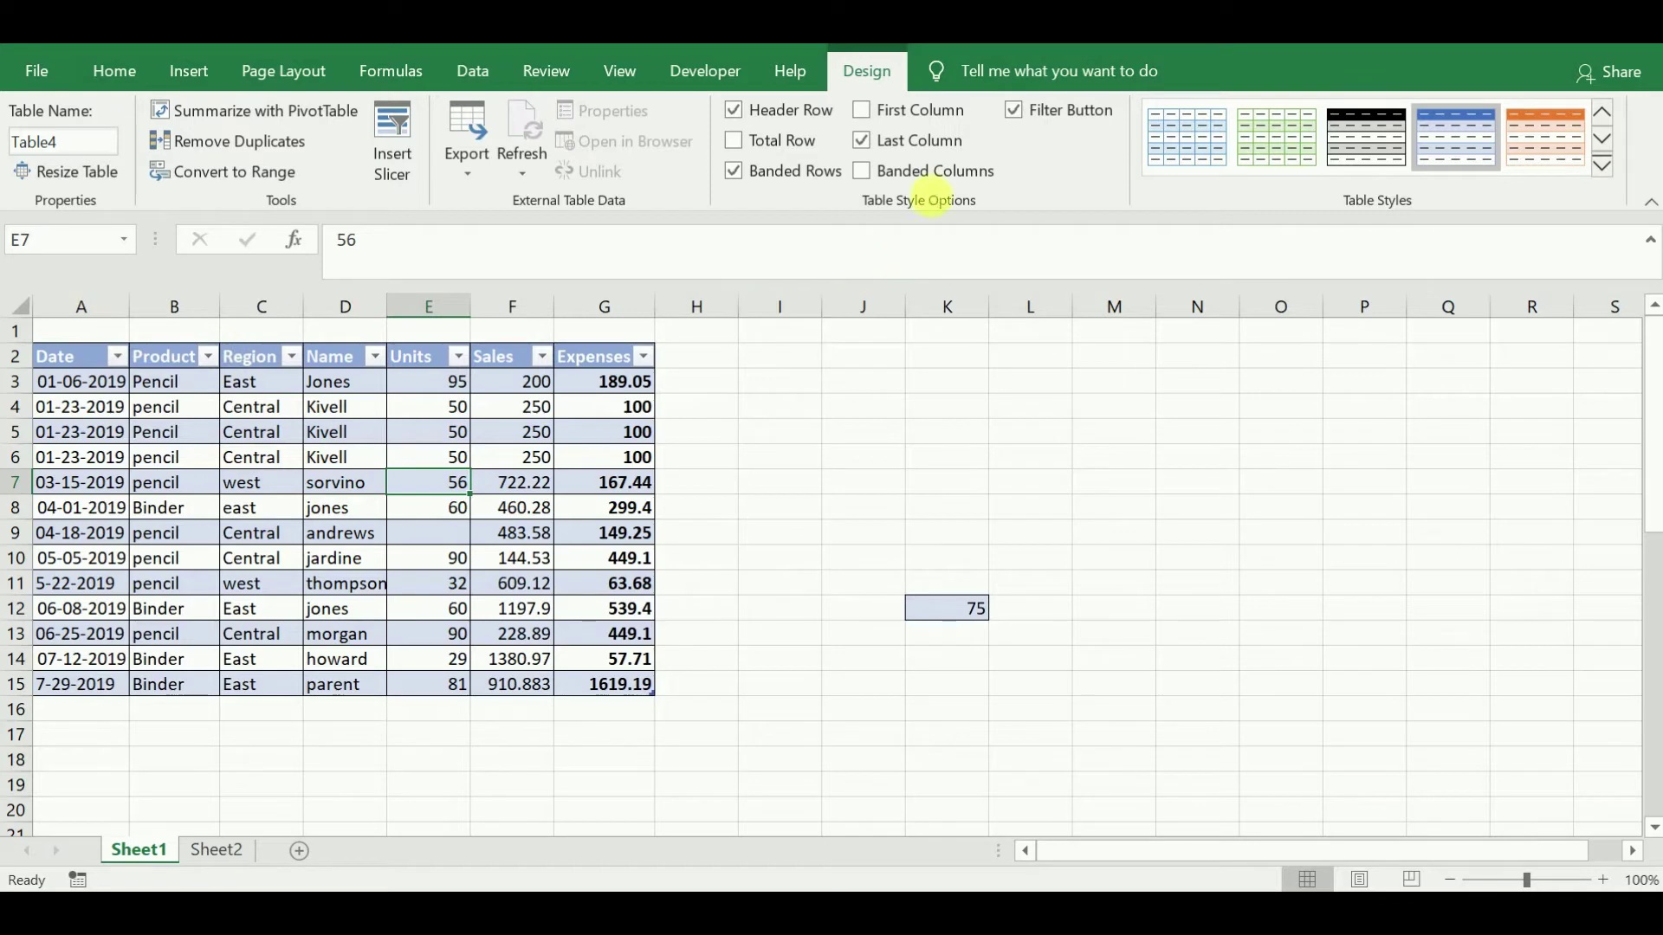
left_click(1015, 110)
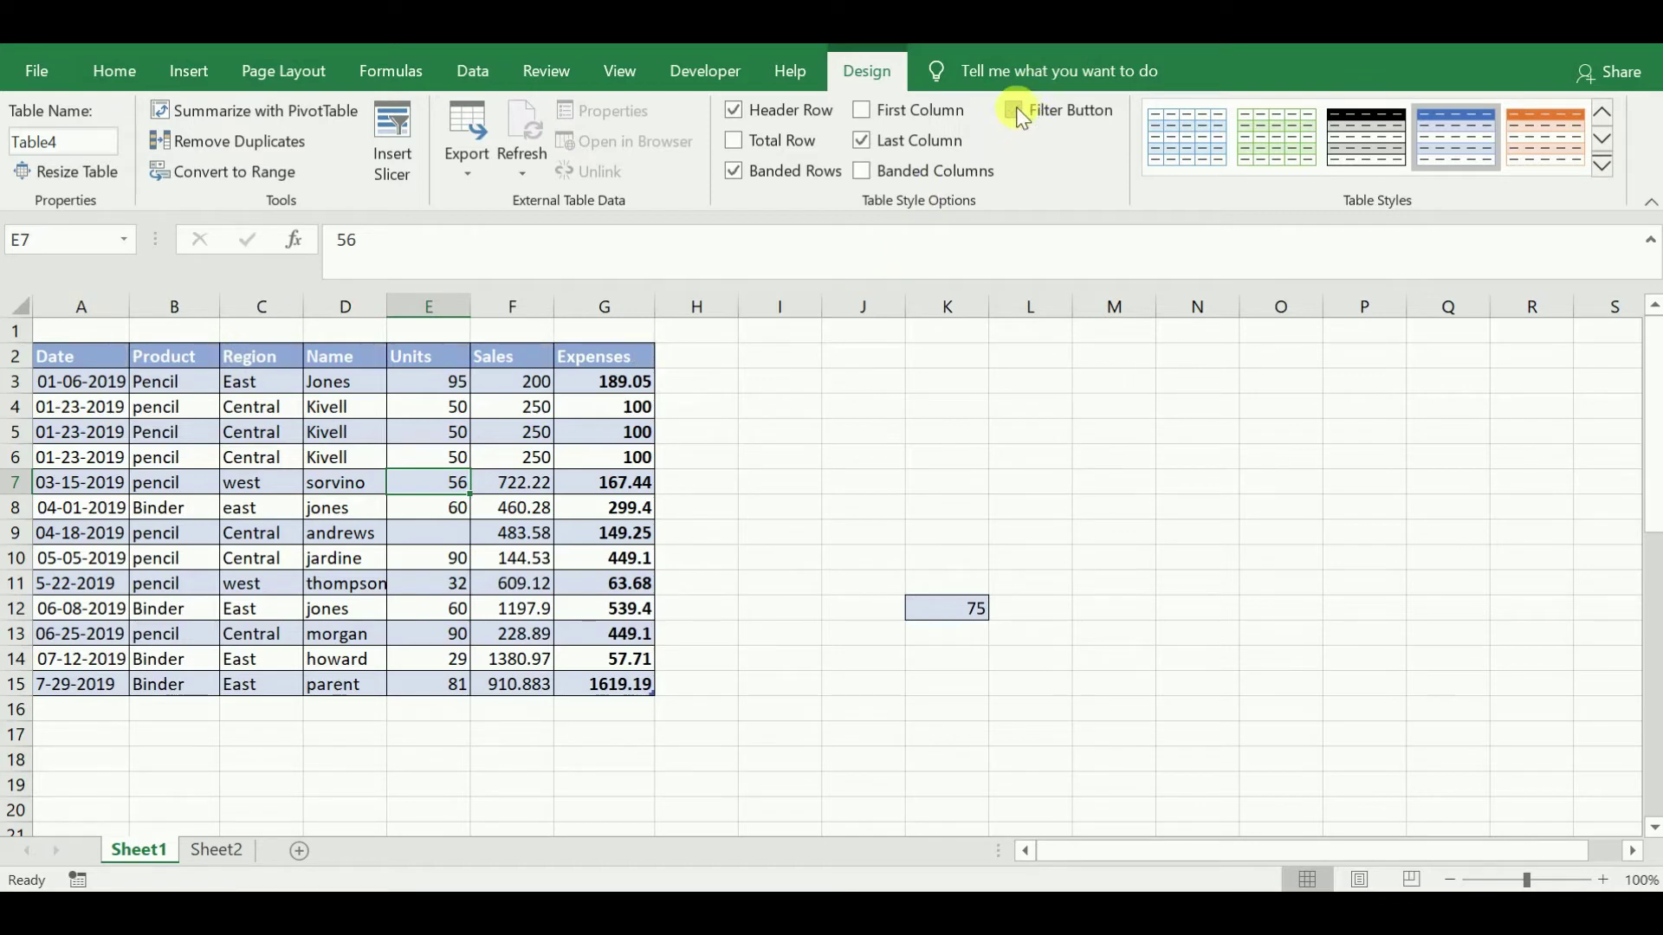
left_click(1015, 111)
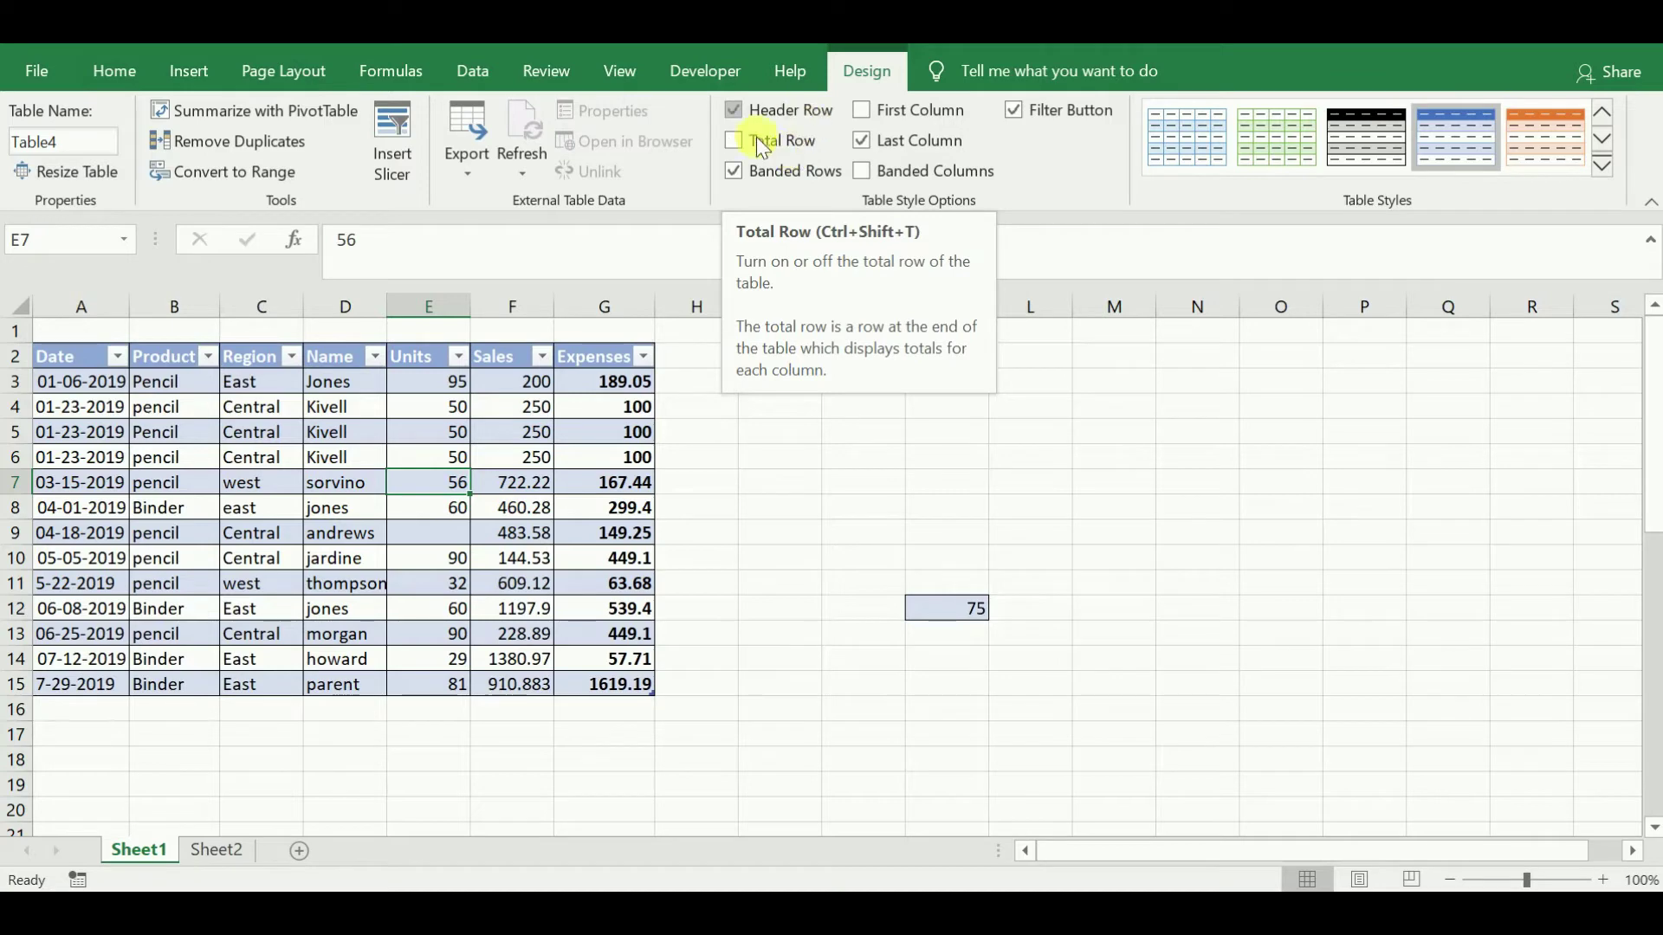
Add a total row to the table and view the available functions for the Expenses total in G16.
left_click(549, 511)
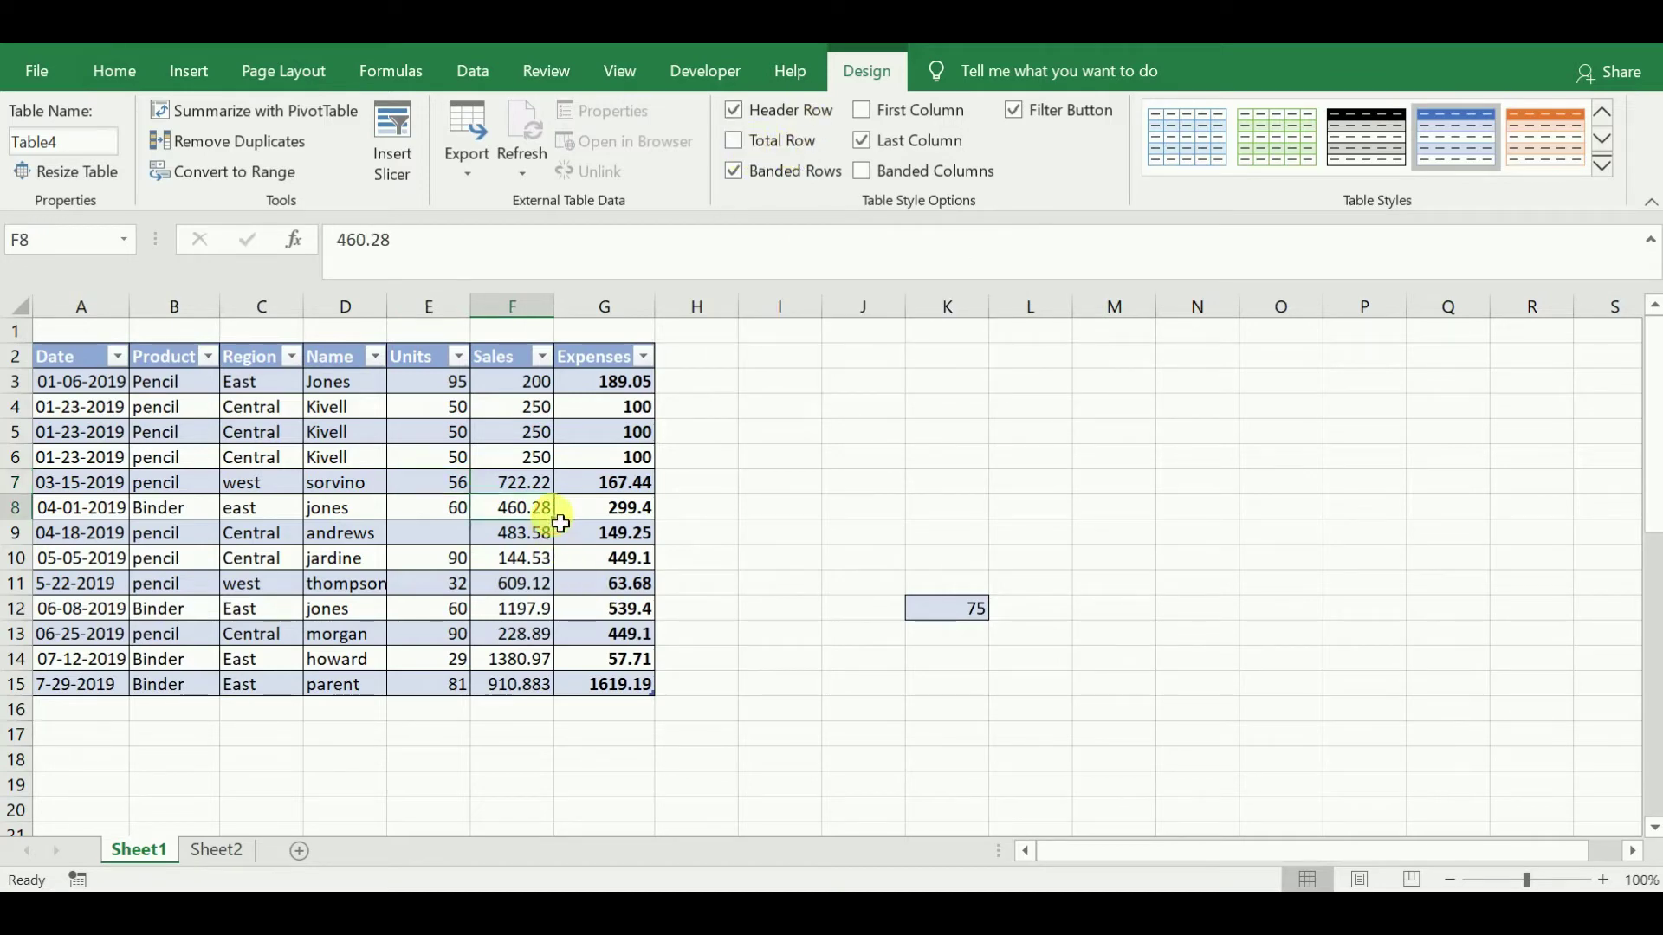
left_click(759, 147)
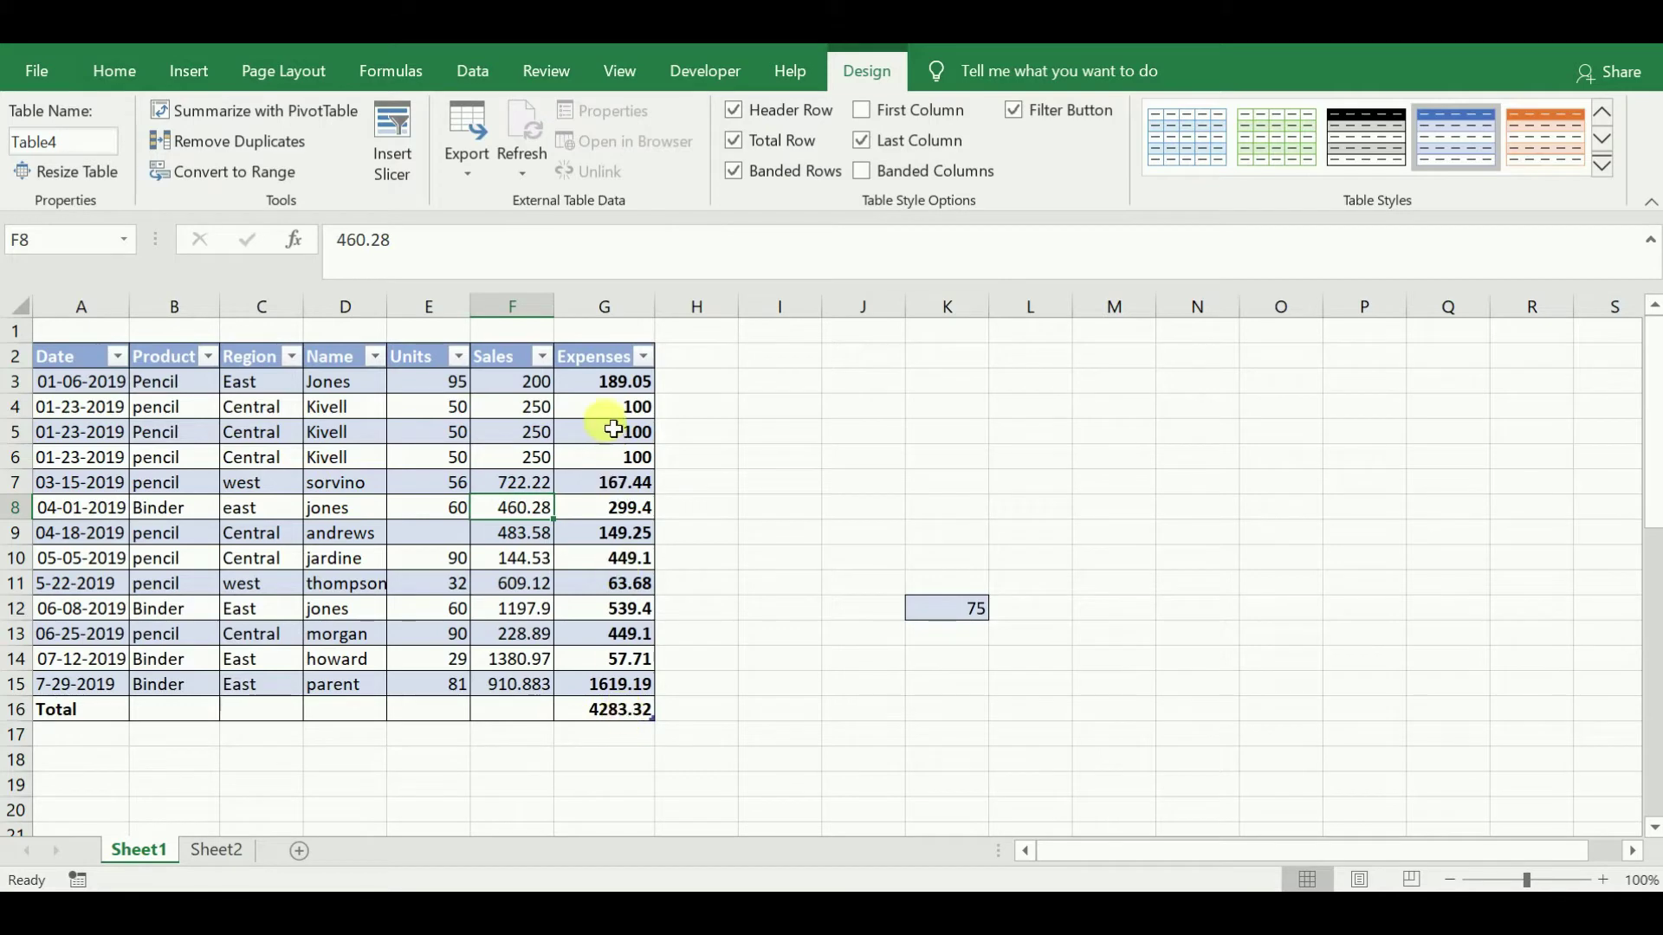
left_click(644, 719)
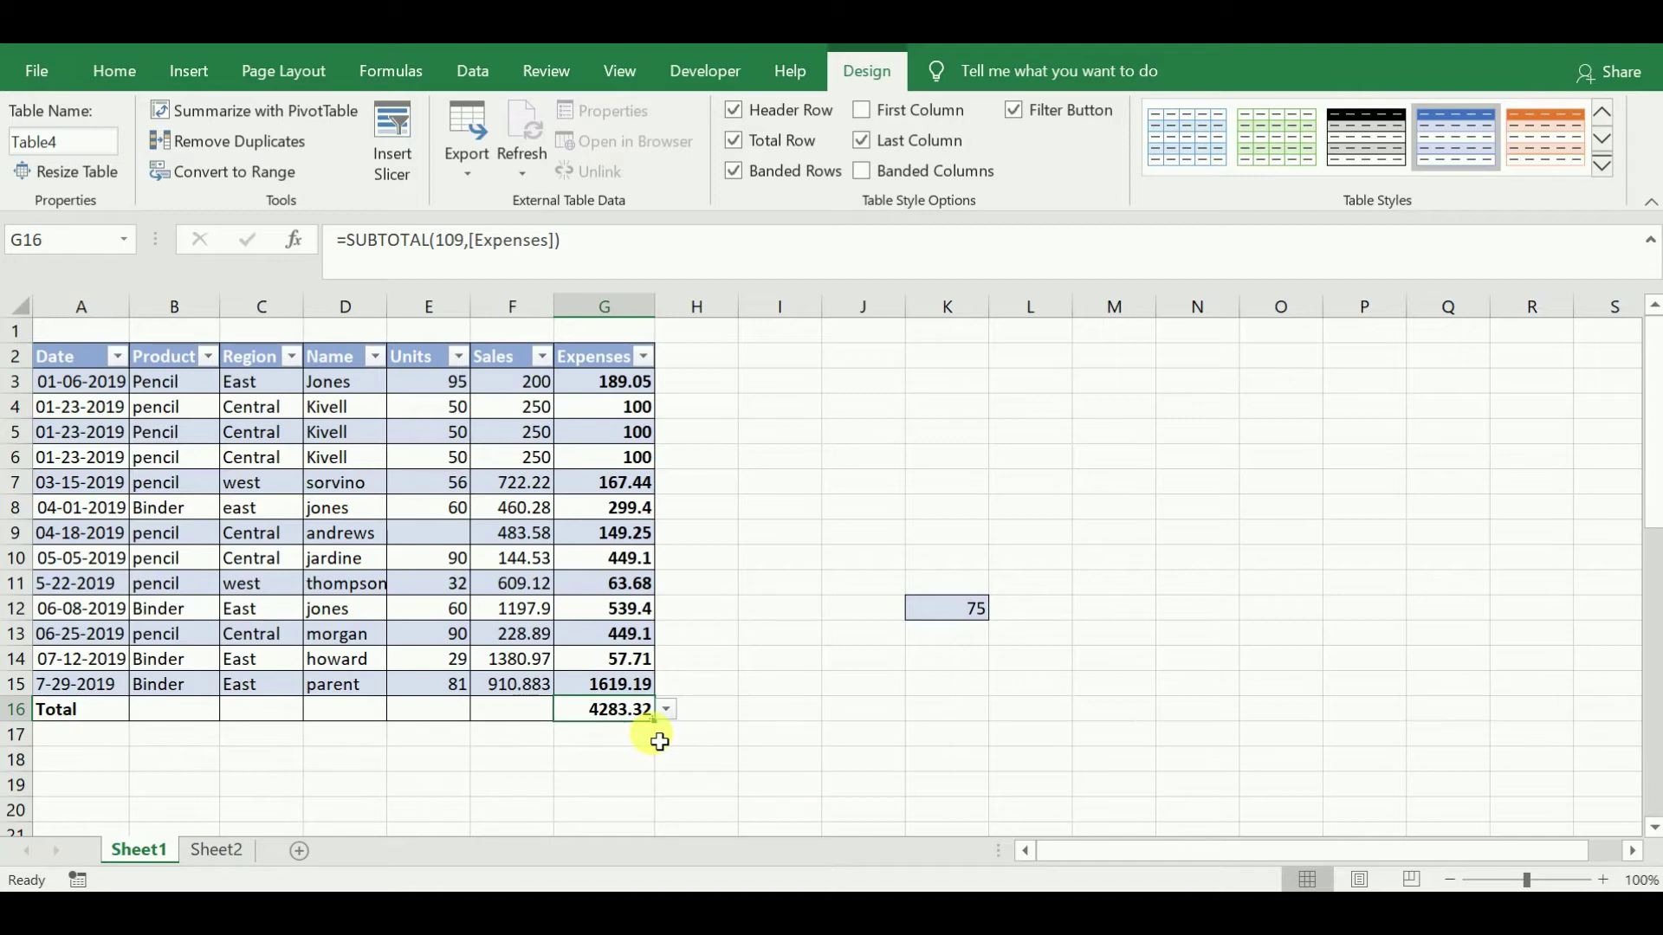
left_click(625, 658)
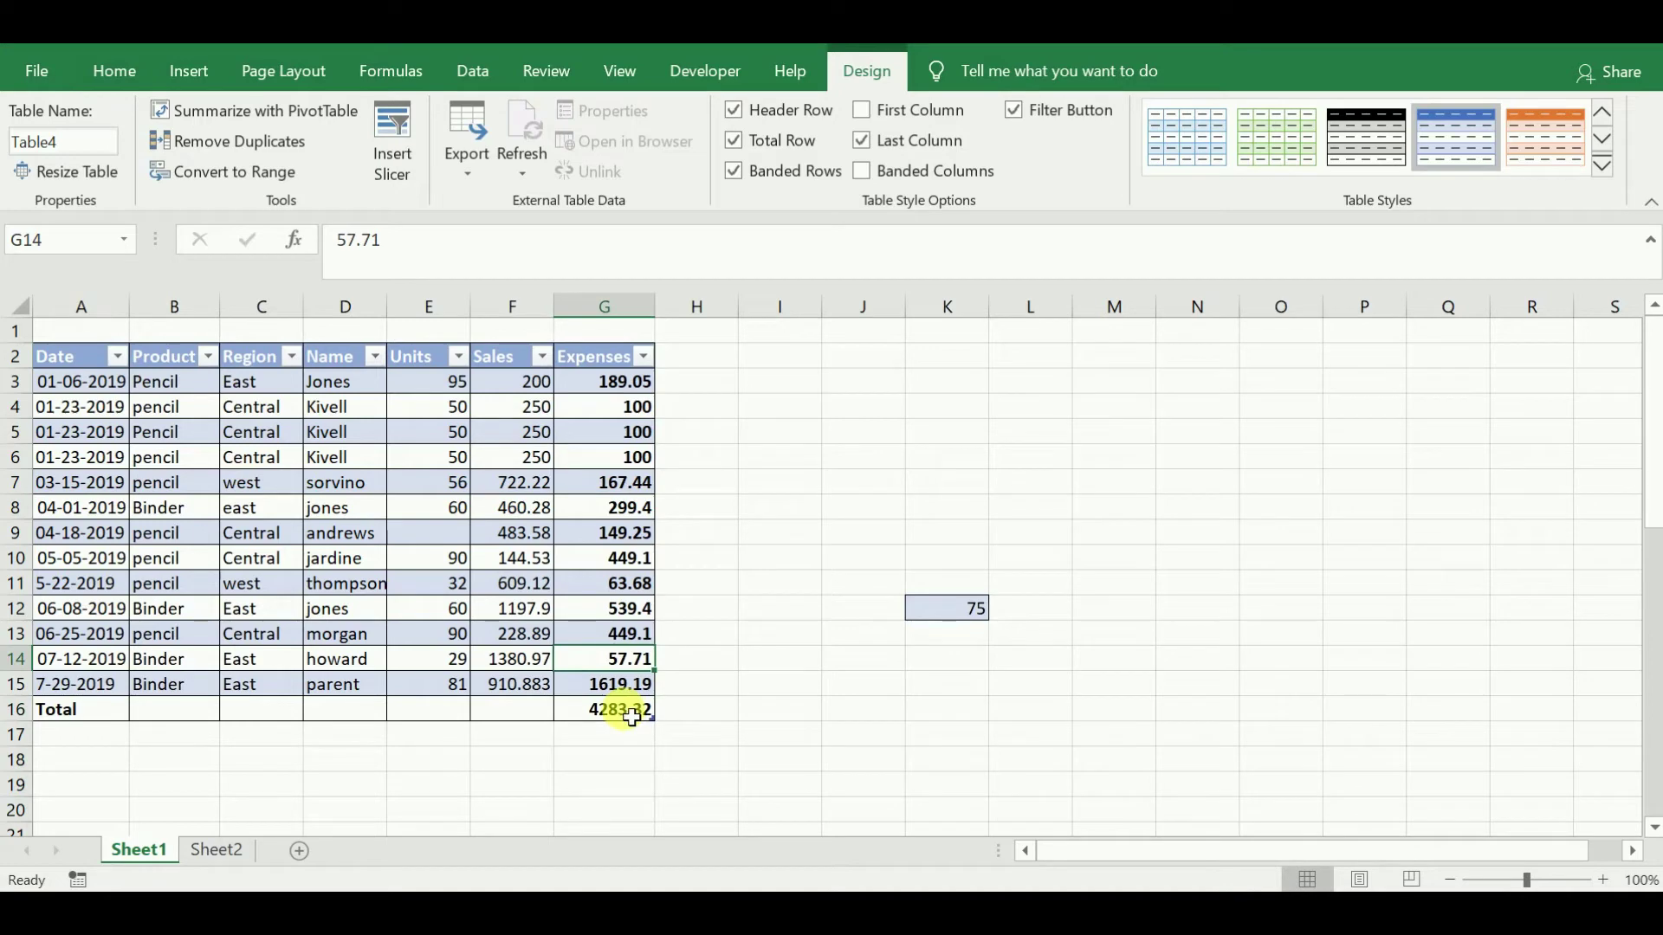
left_click(631, 716)
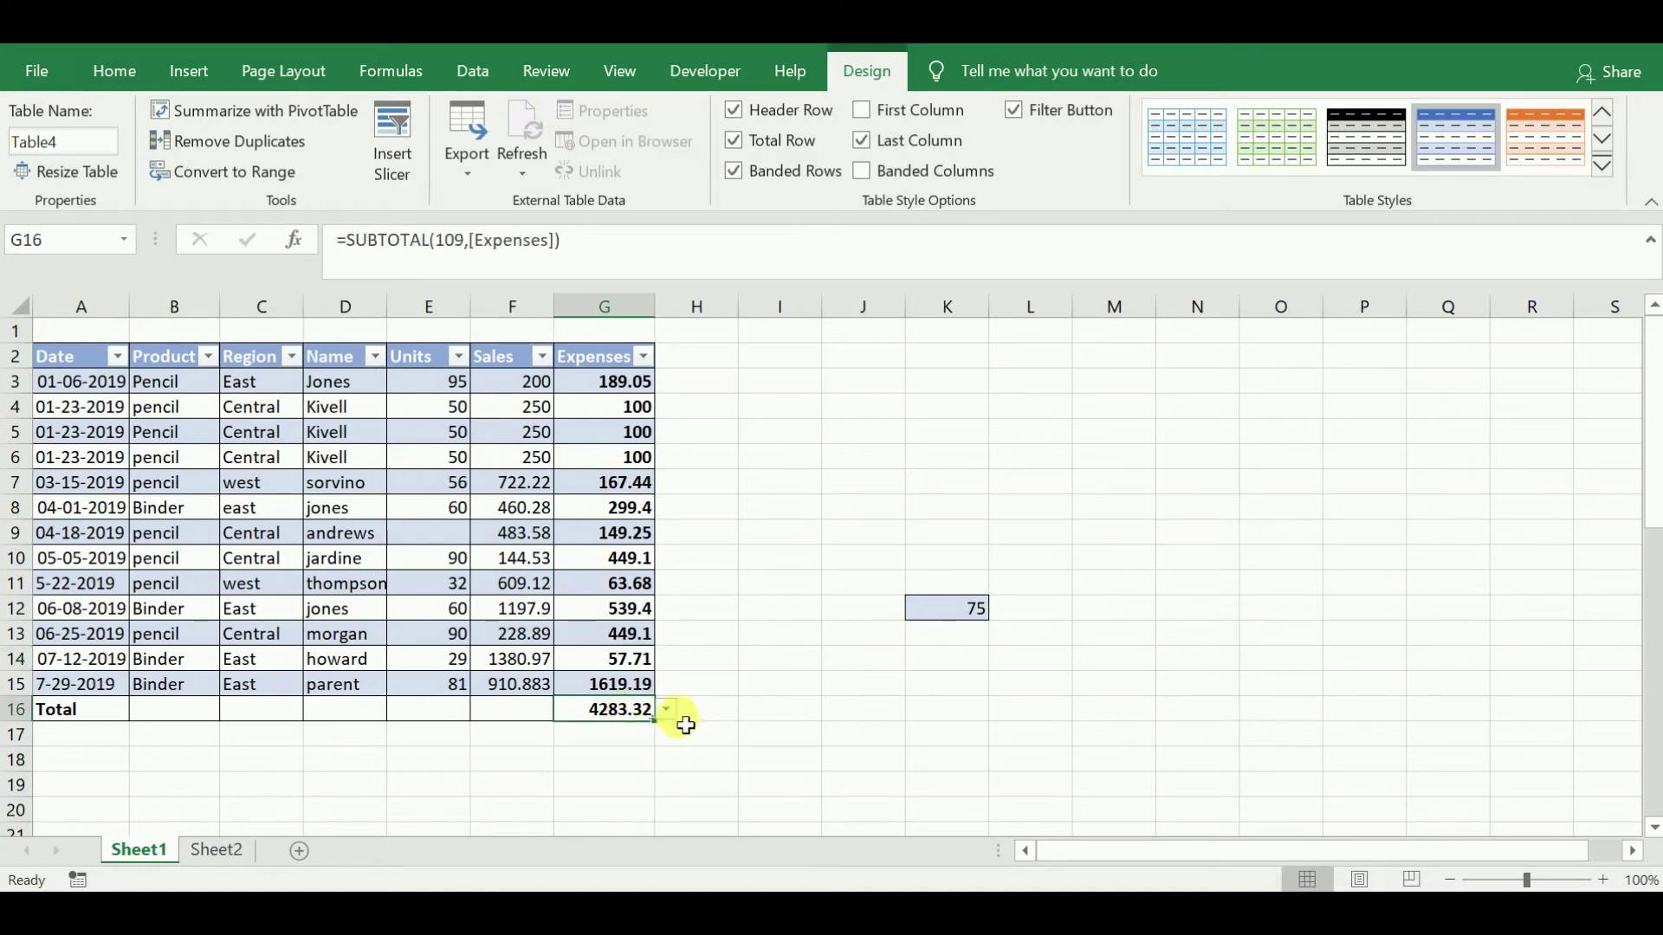
left_click(669, 714)
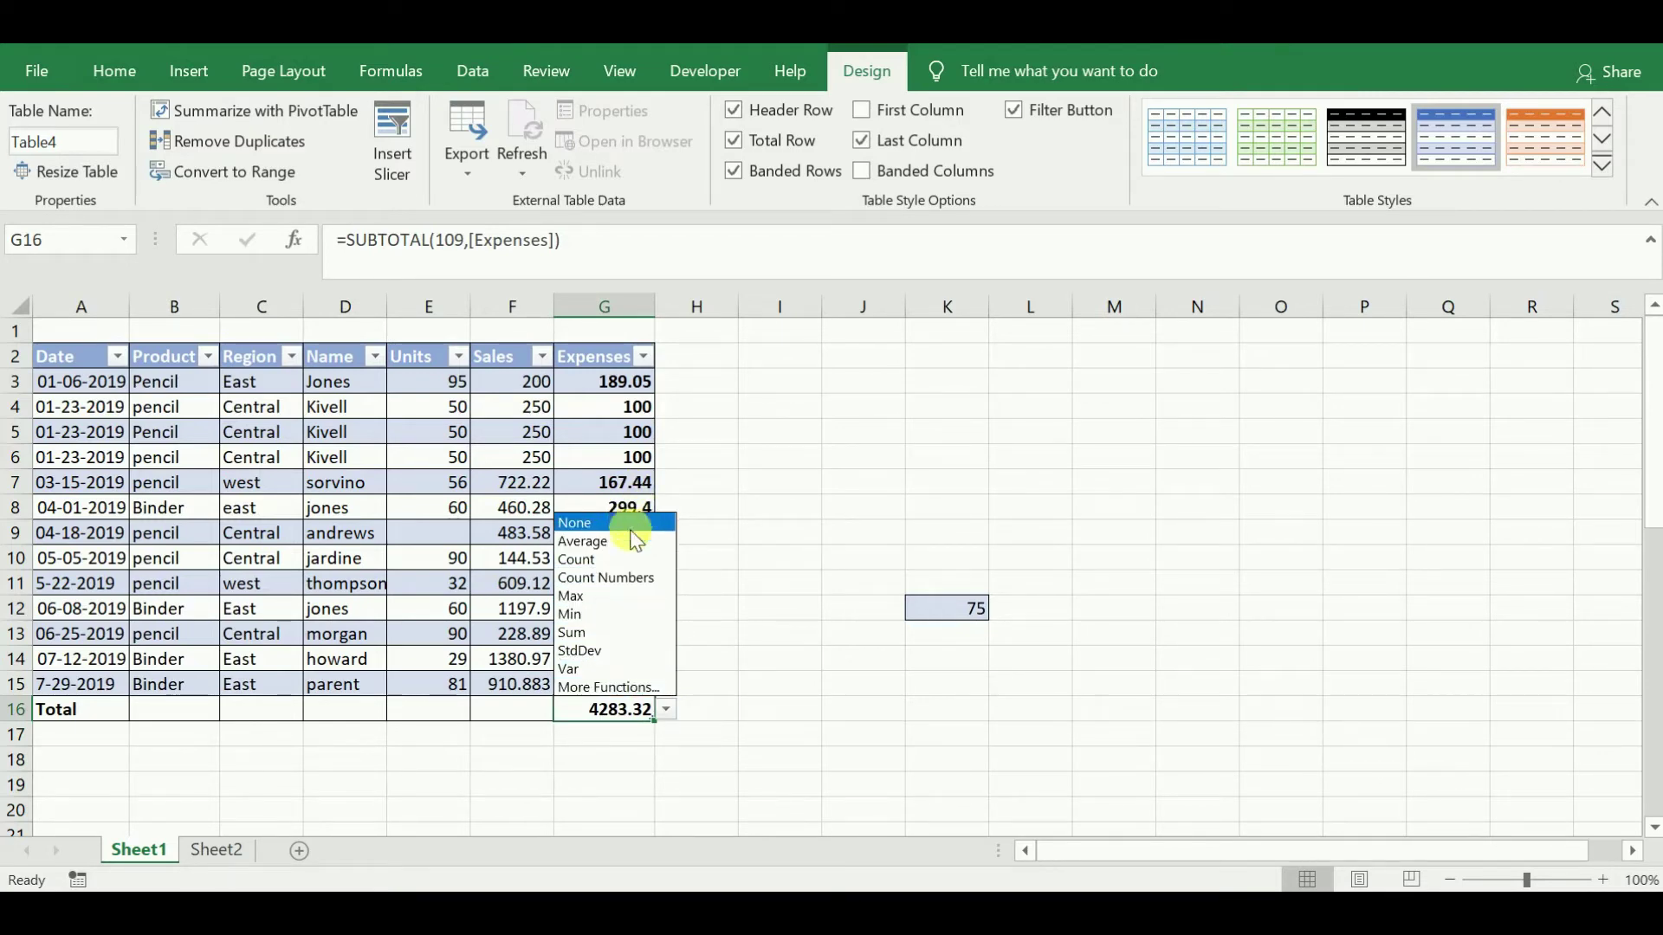
left_click(729, 631)
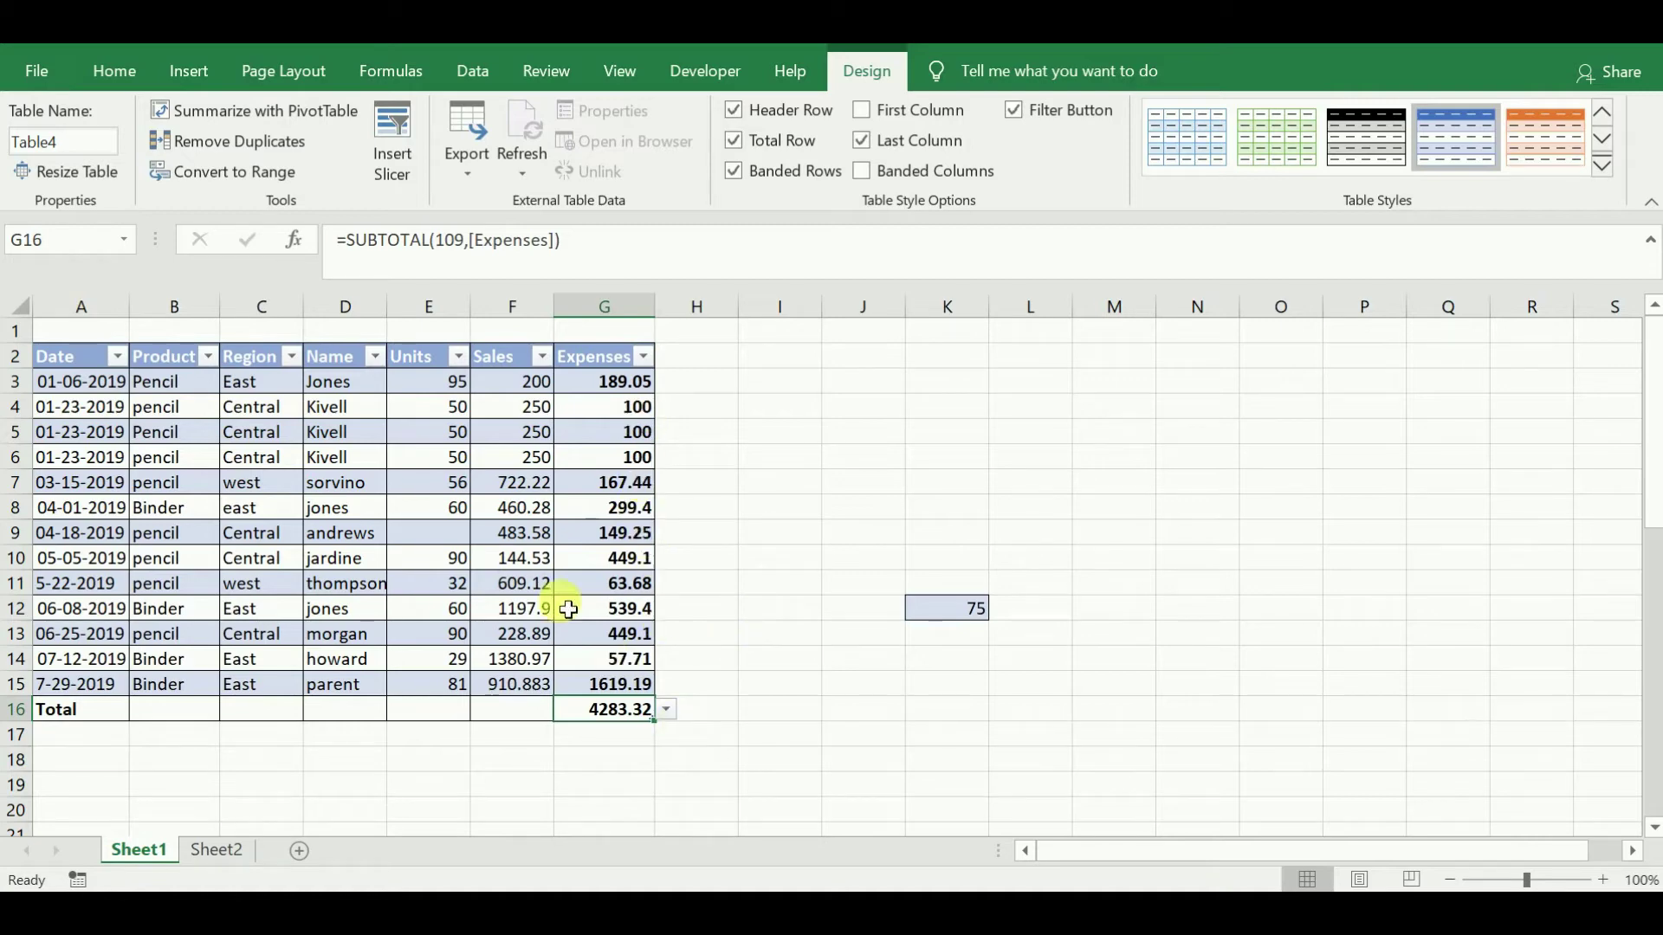
Set the Sales total in F16 to the Max function.
left_click(510, 712)
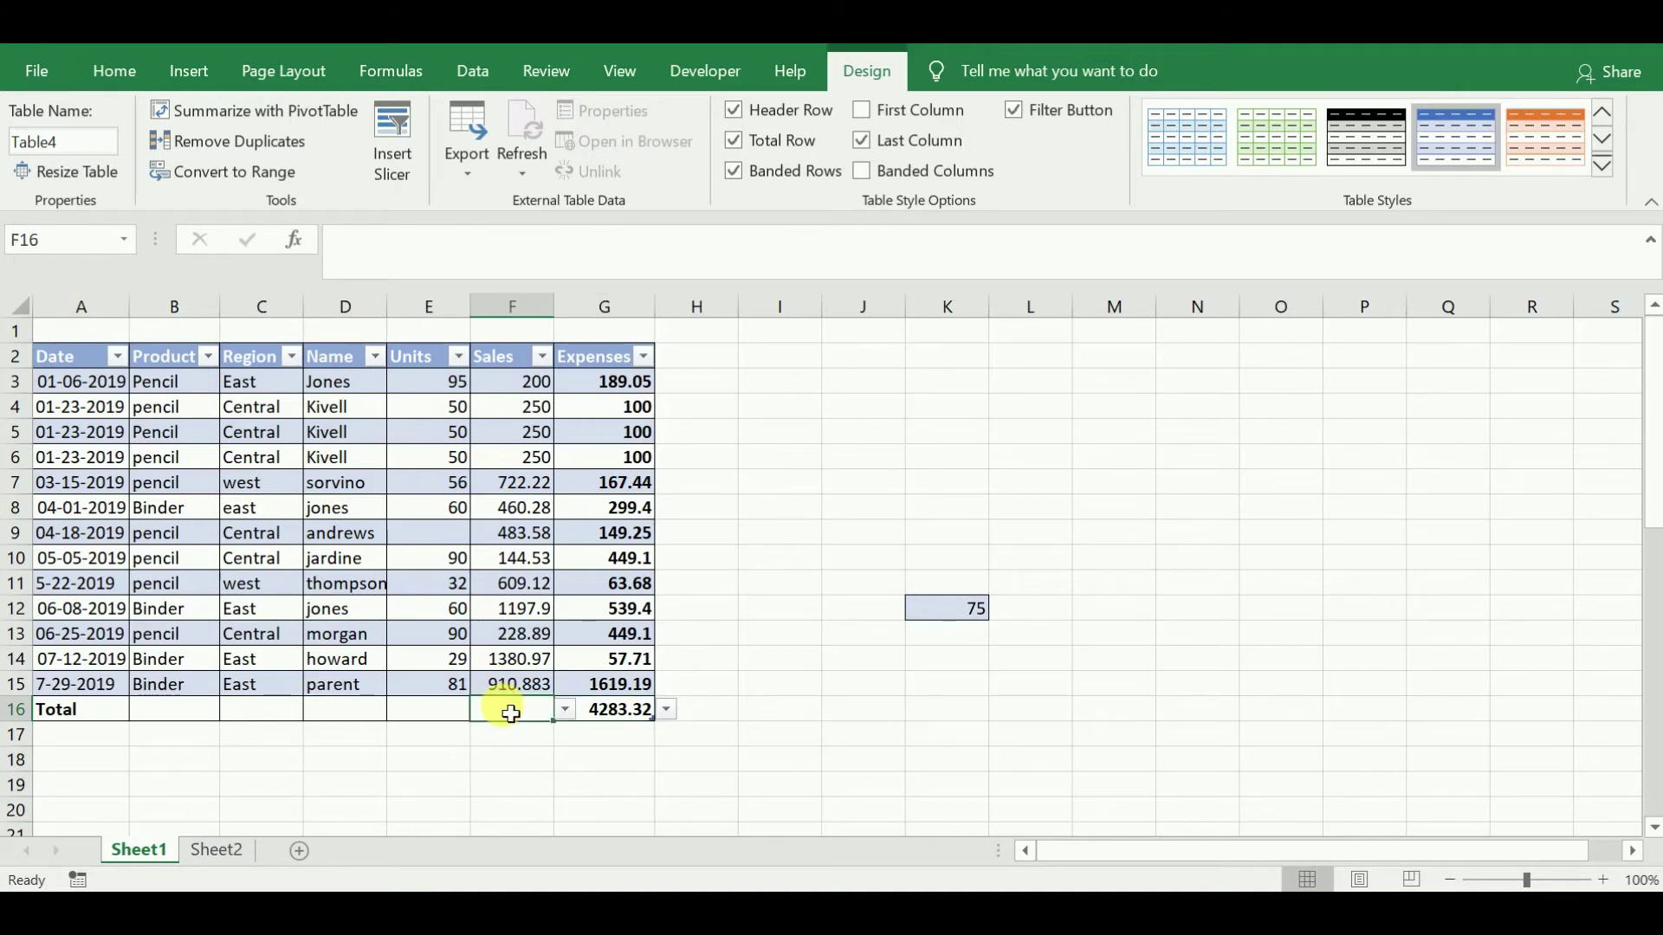
left_click(565, 710)
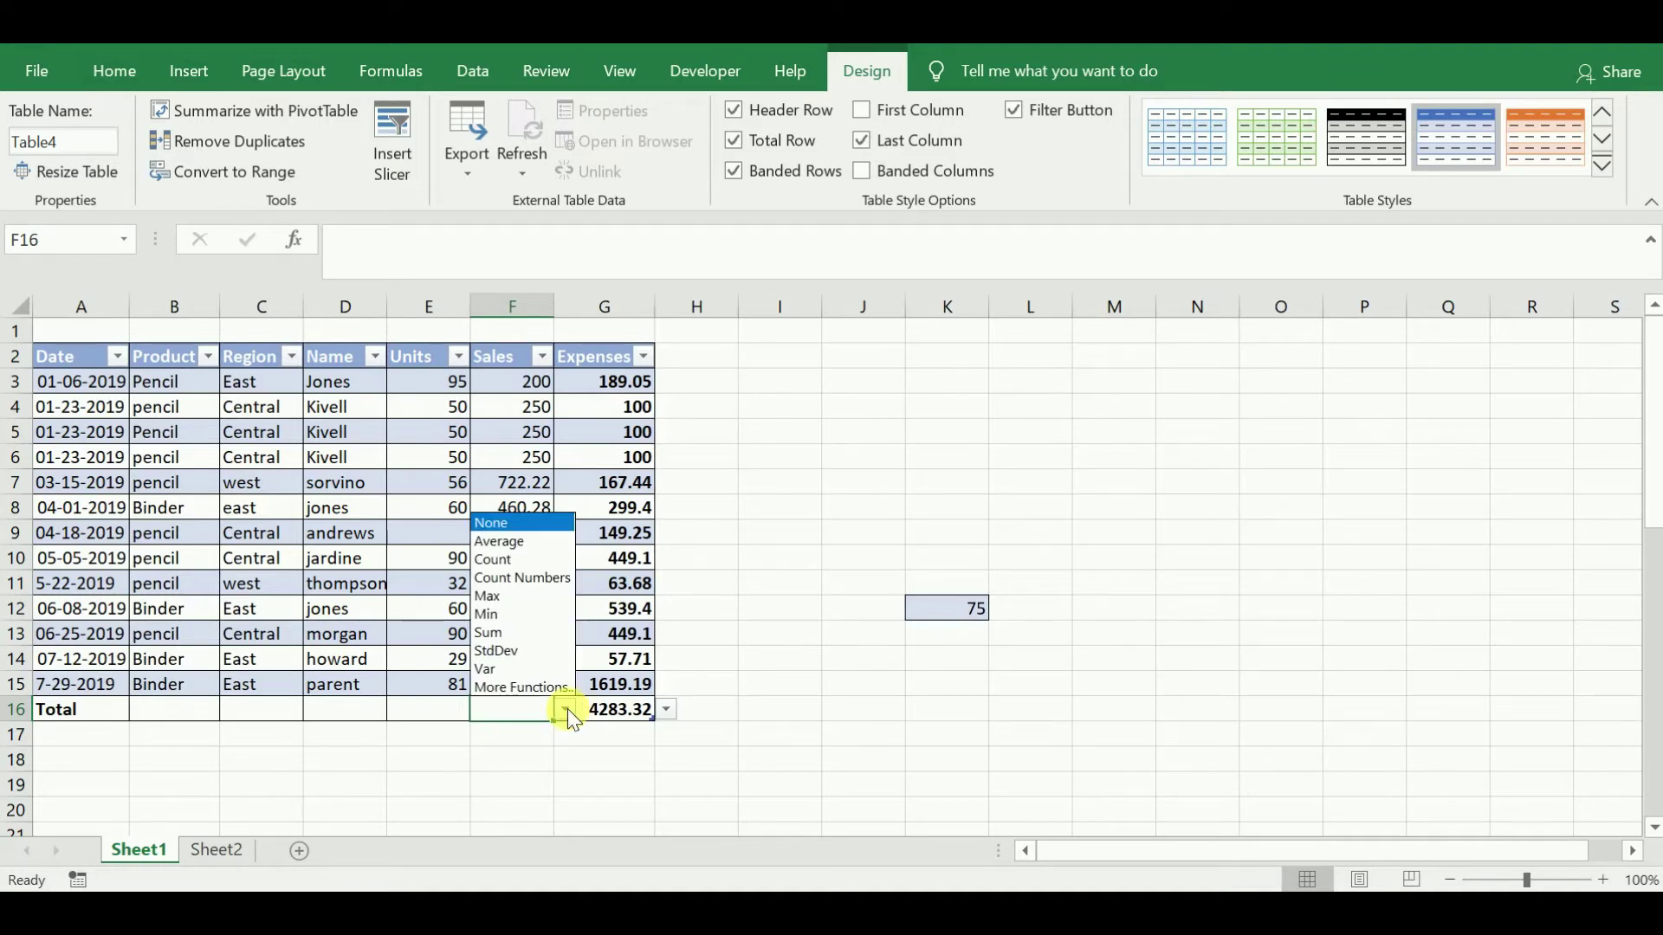
left_click(534, 595)
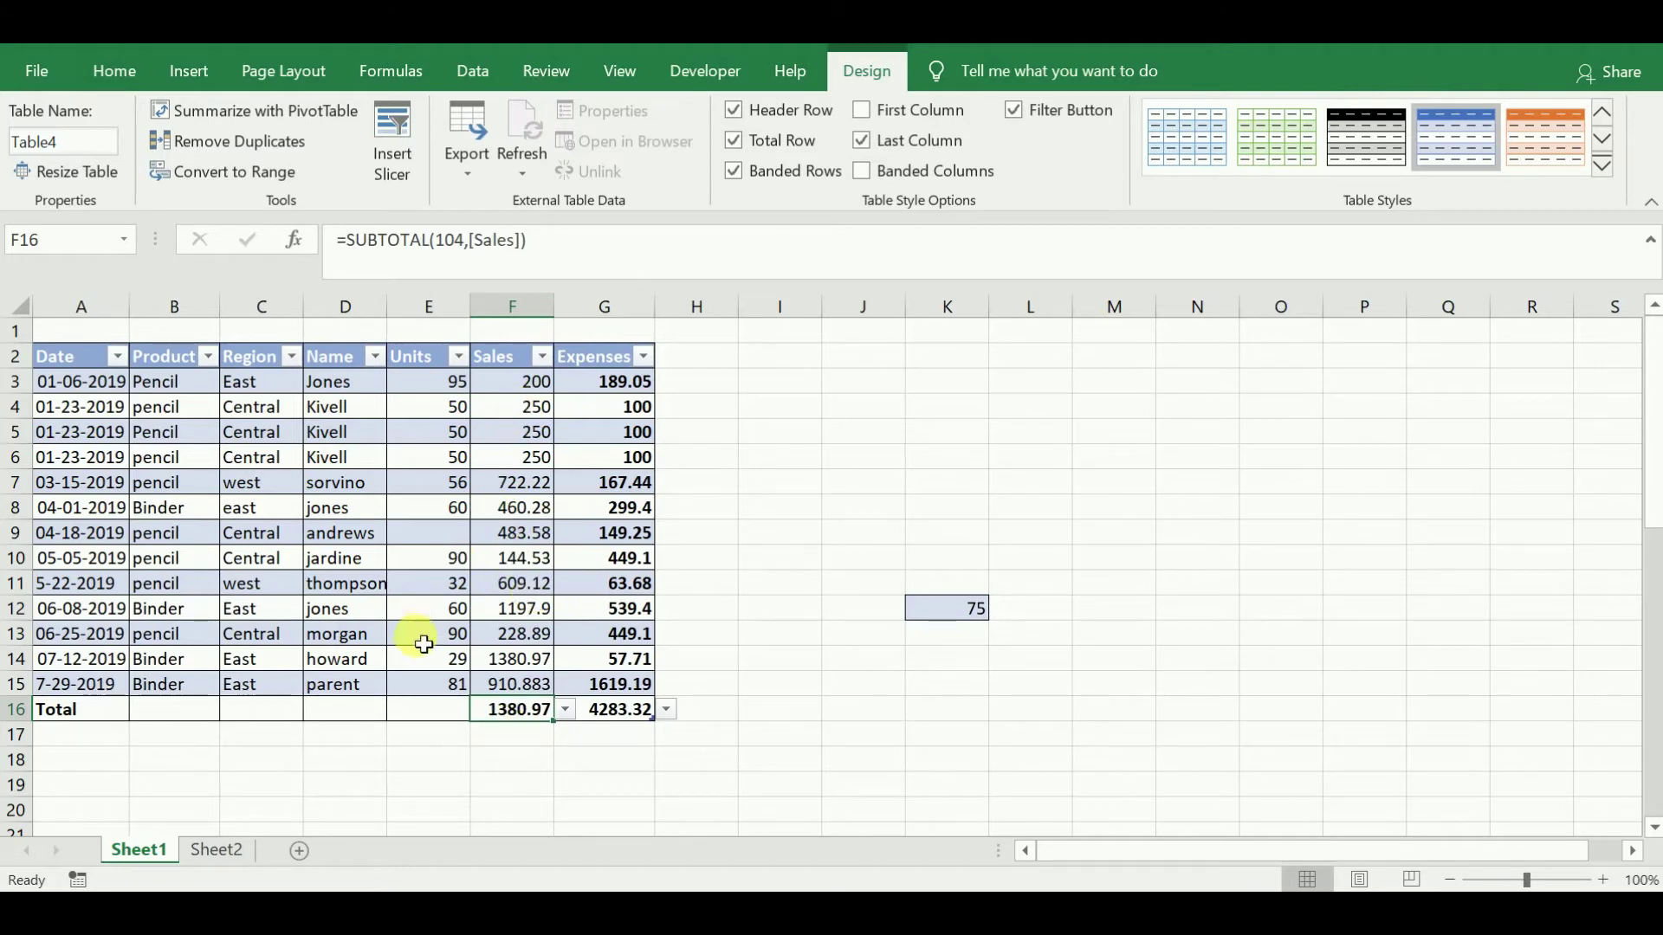
Set the Units total in E16 to the Min function.
left_click(432, 714)
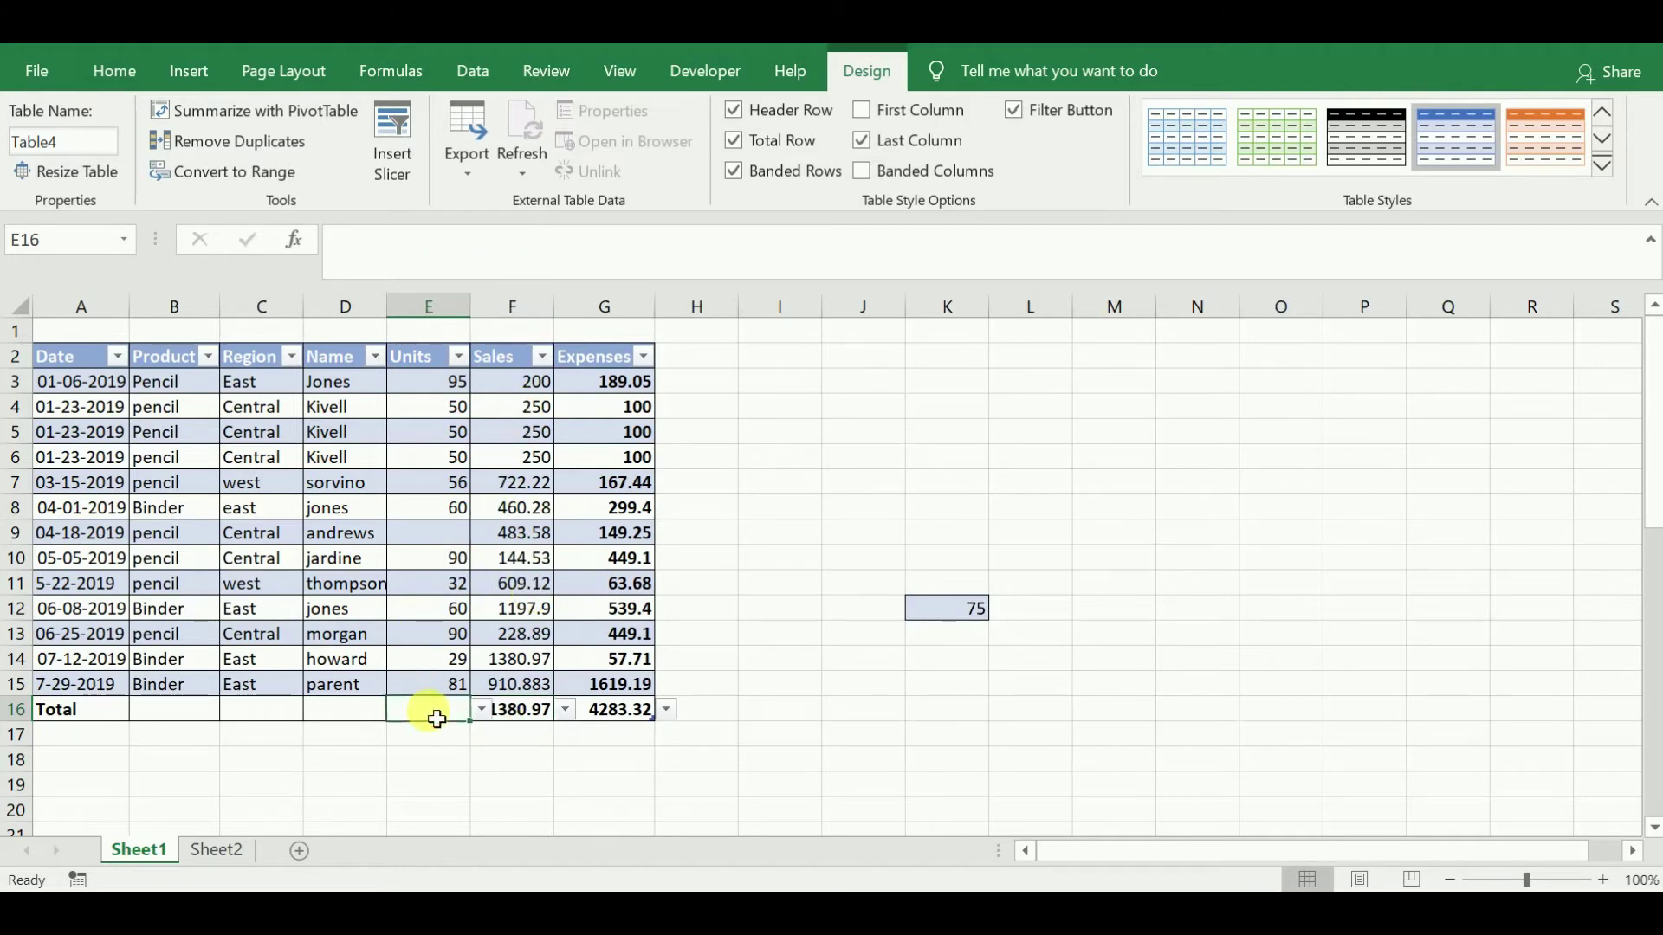
left_click(481, 714)
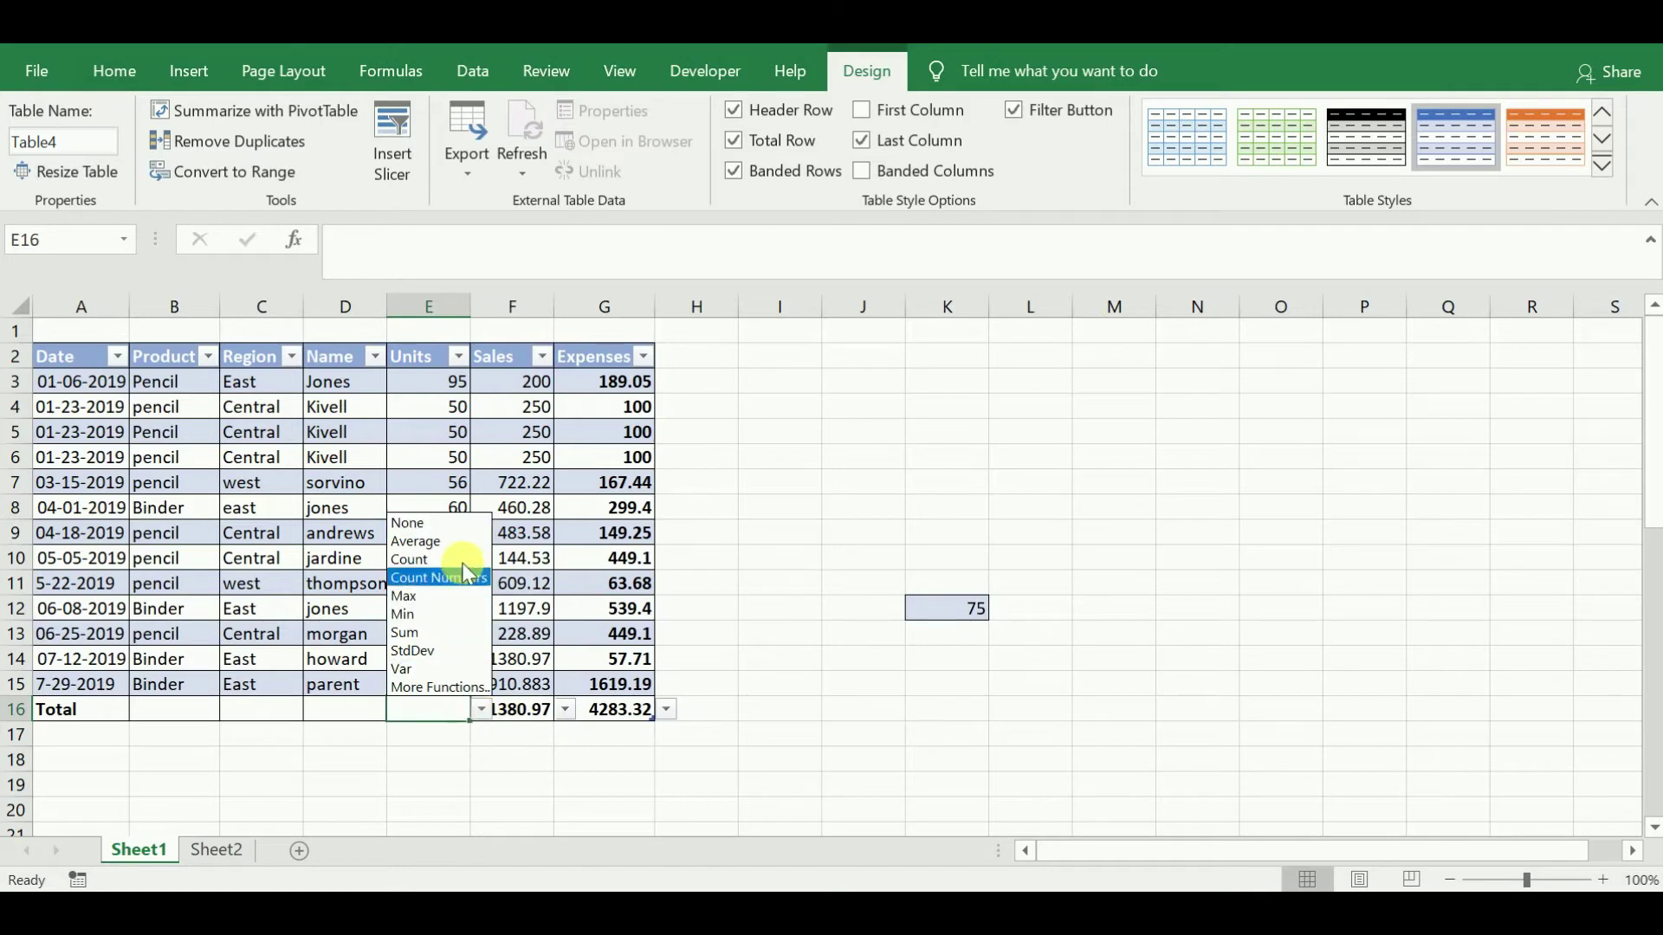
left_click(426, 611)
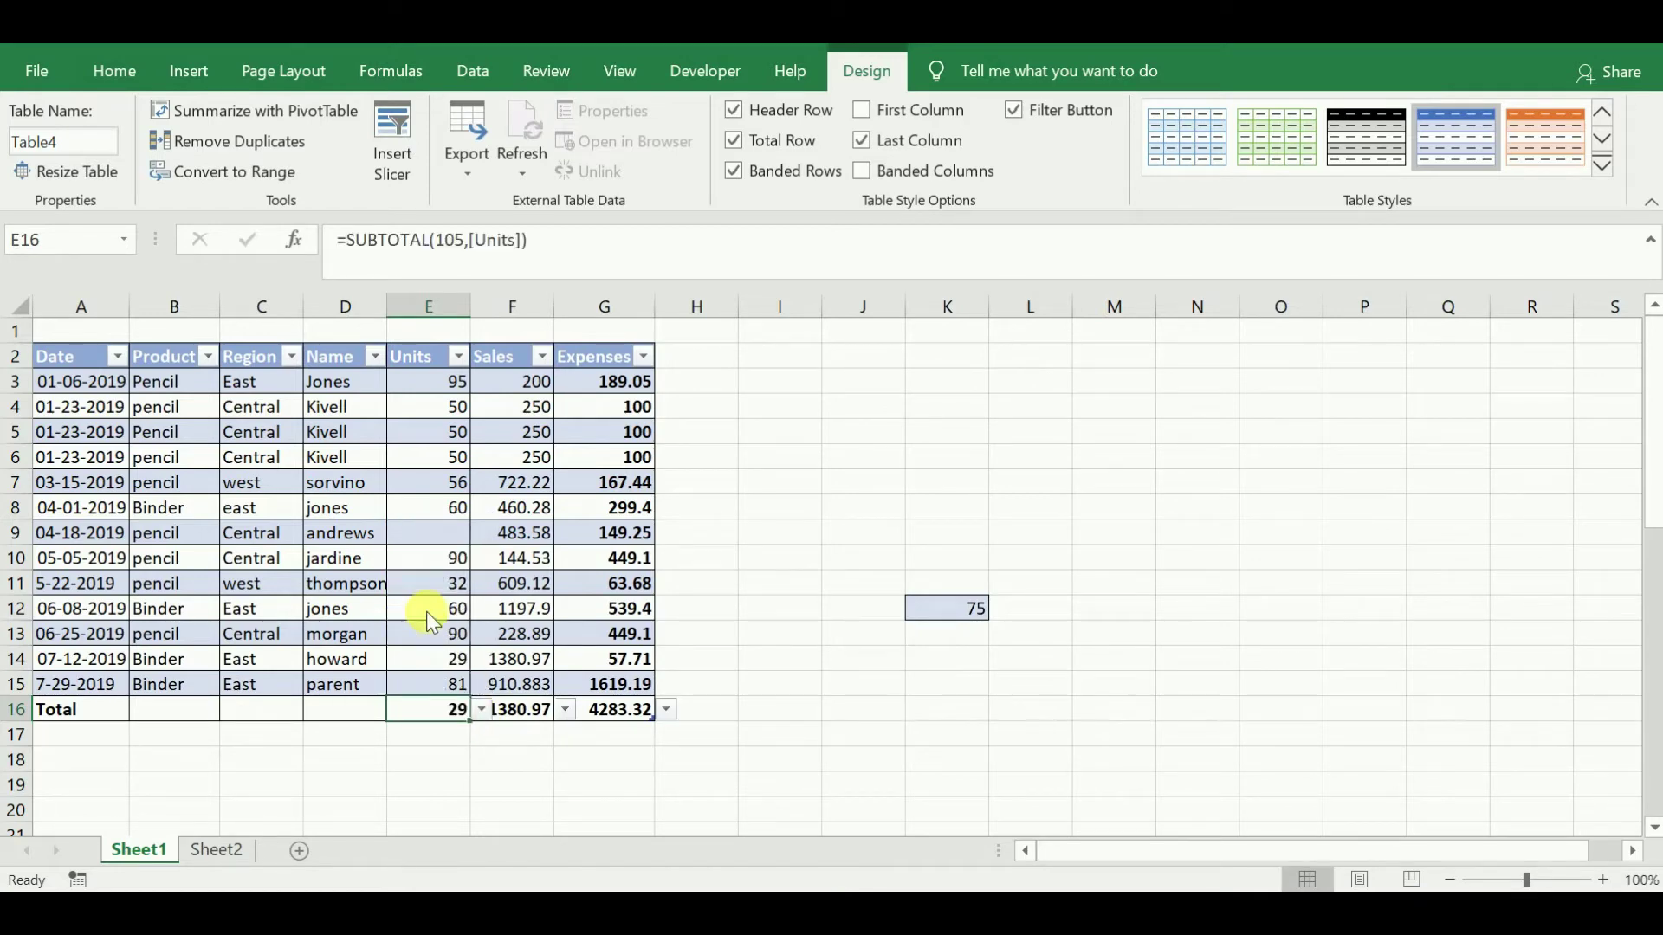
Try Count Numbers for the Name total in D16, and set it to the Count function instead.
left_click(326, 719)
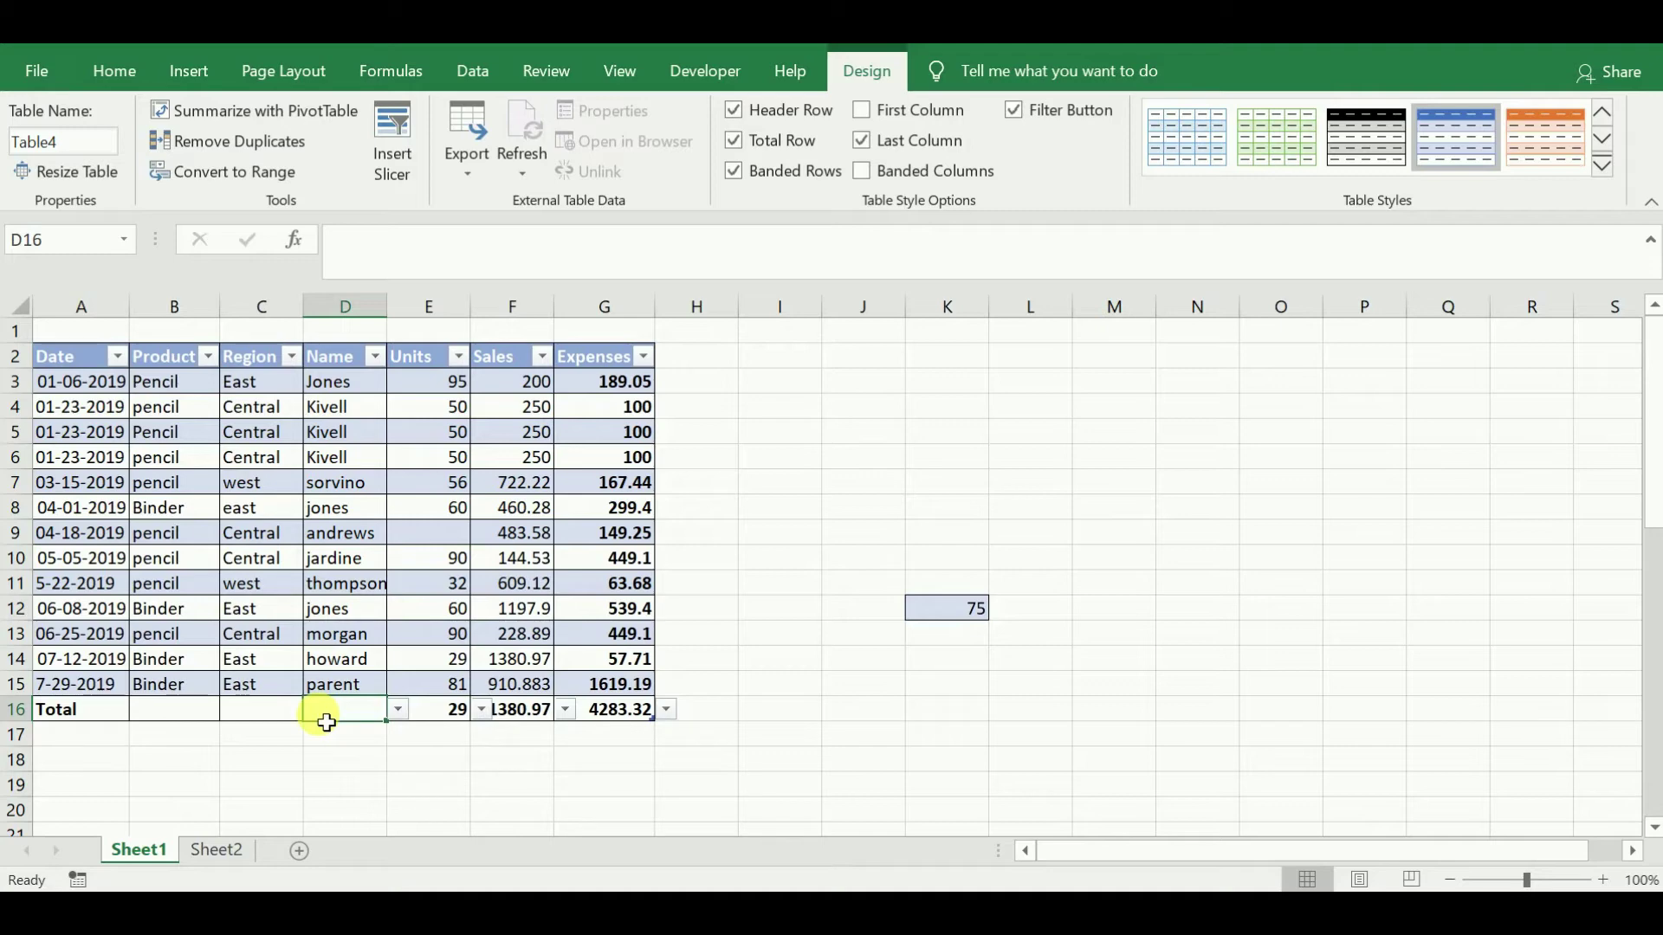
left_click(398, 712)
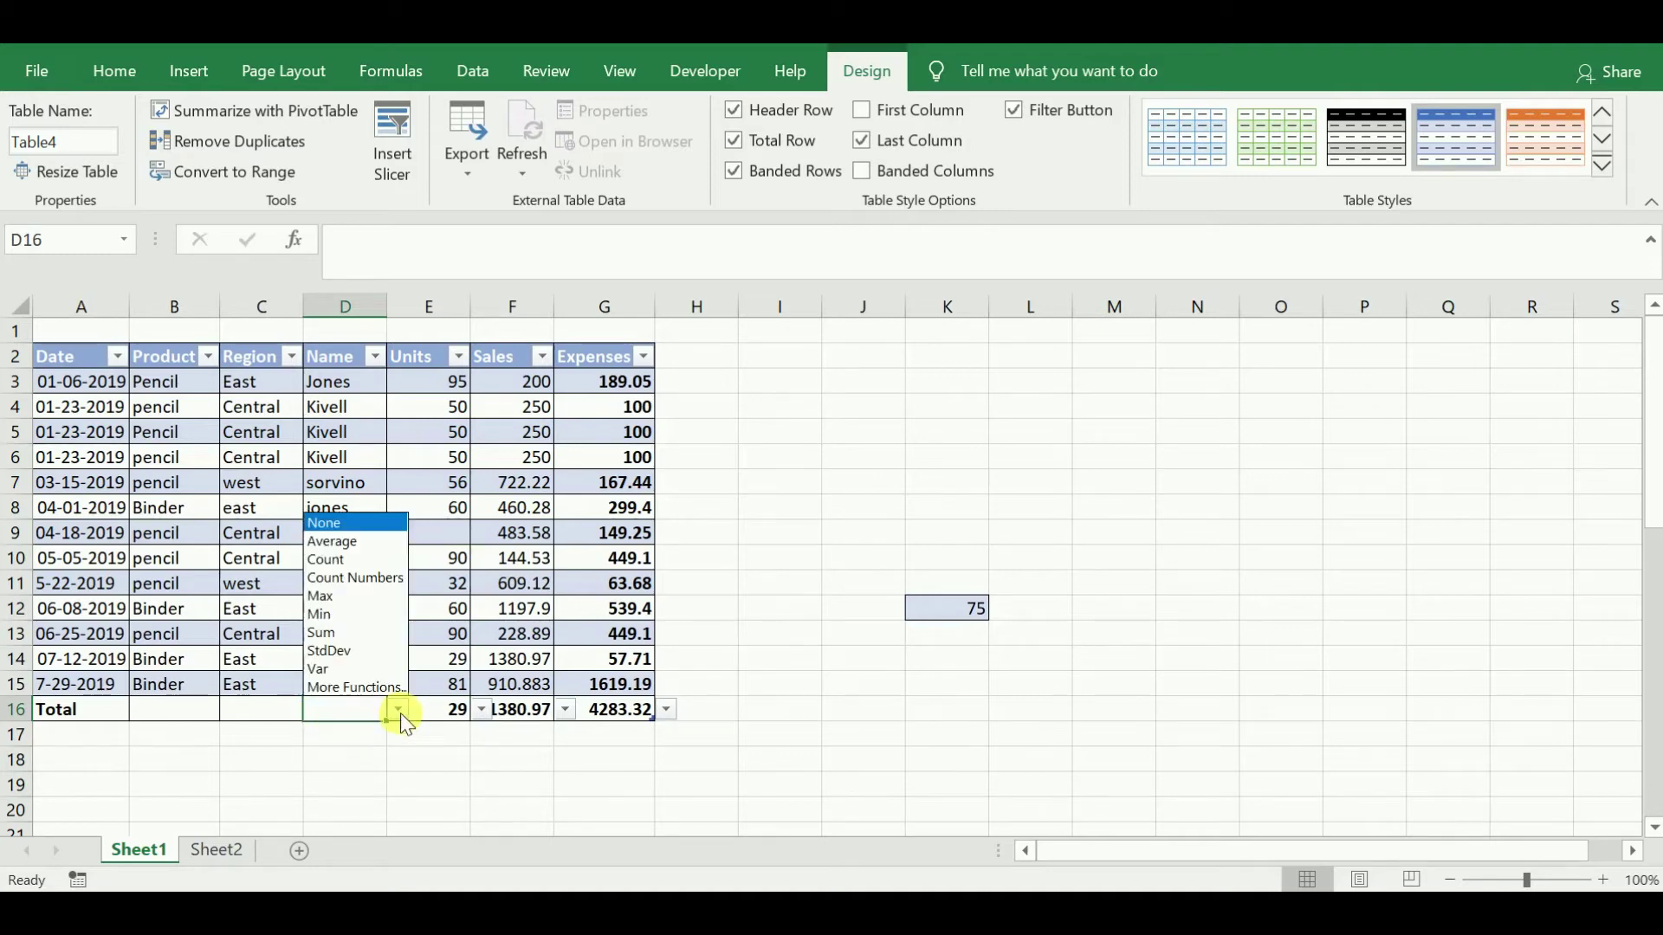
left_click(390, 578)
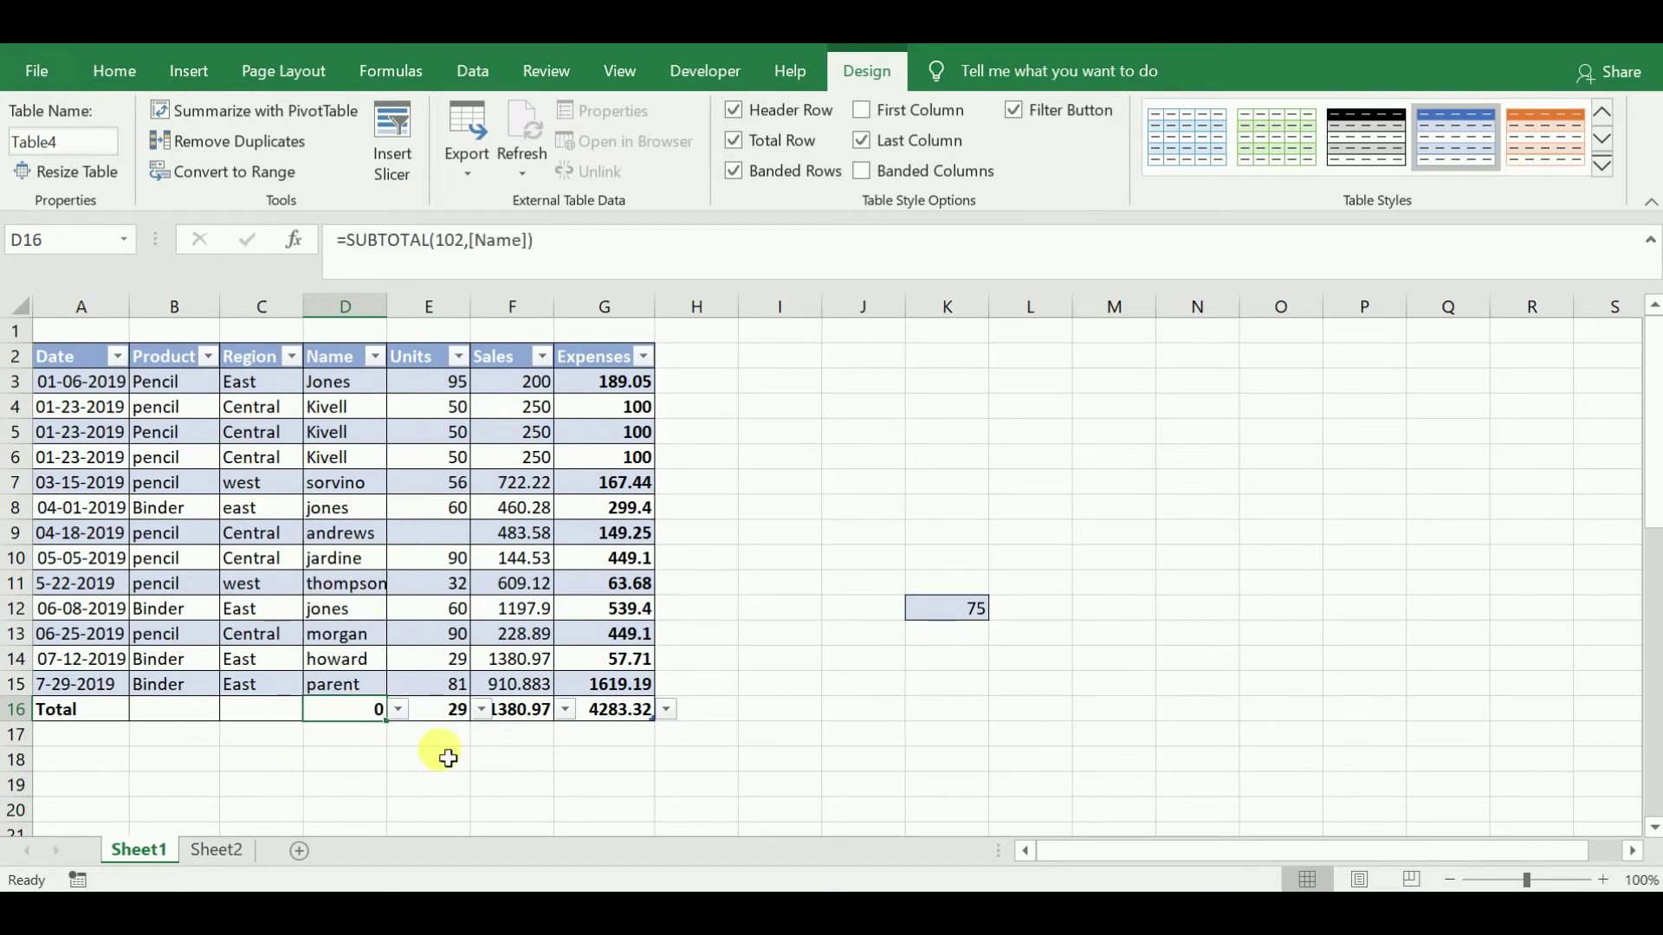
left_click(397, 711)
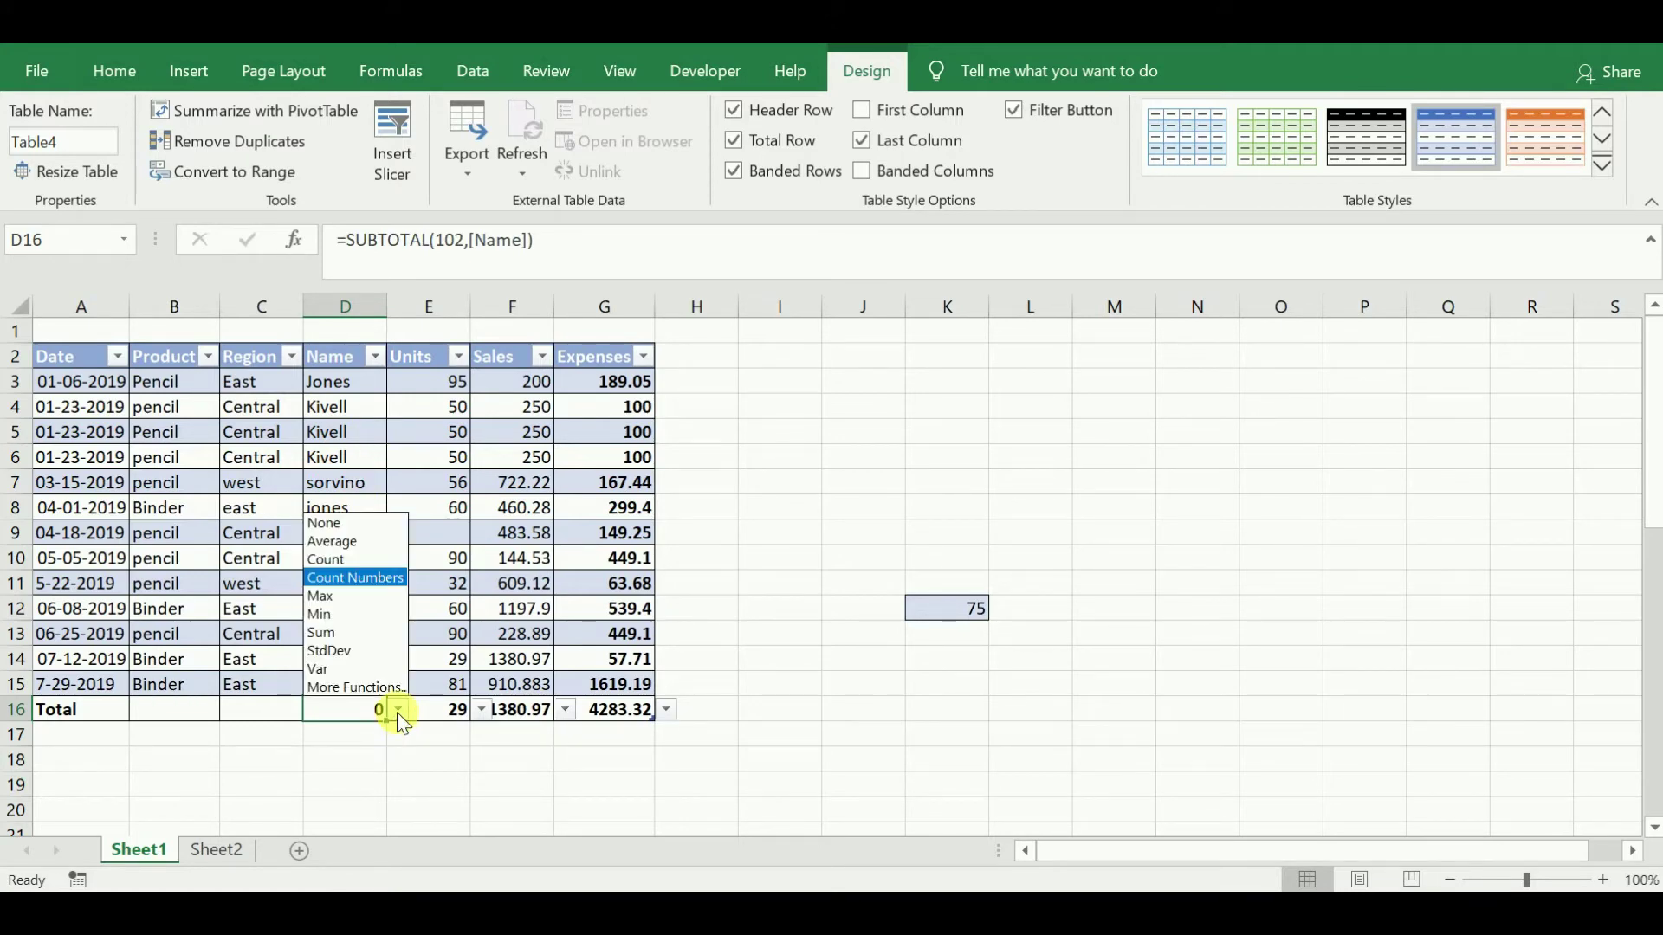
left_click(364, 559)
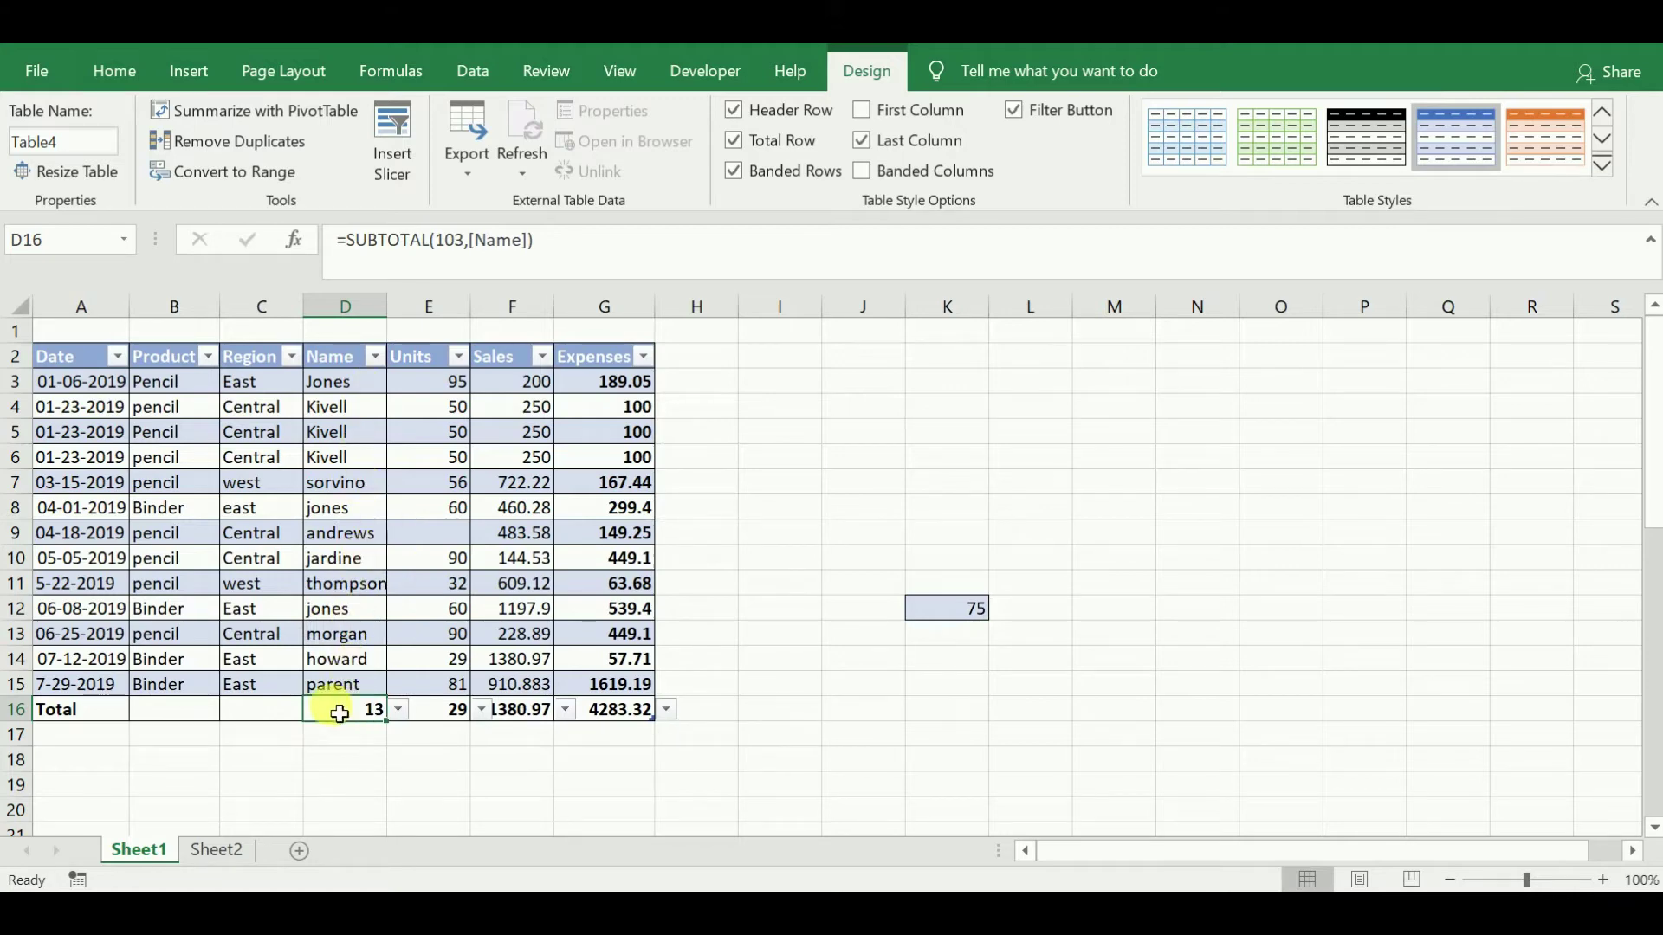
Try the Average function for the Region total in C16, and set it to Count instead.
left_click(256, 717)
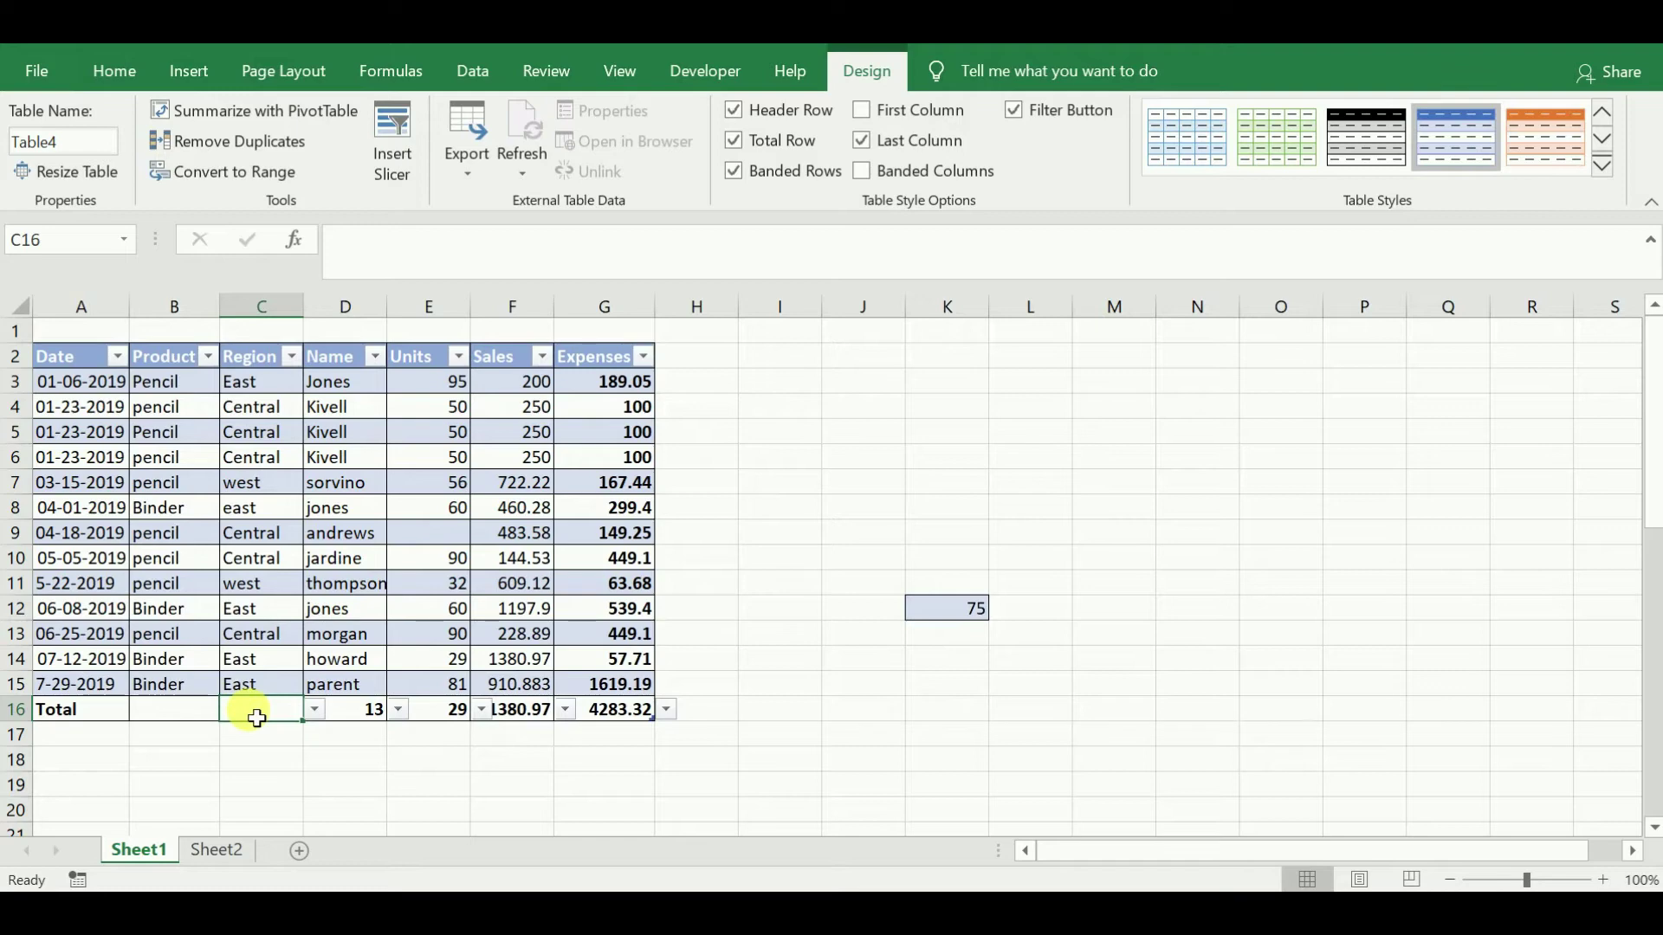
left_click(315, 711)
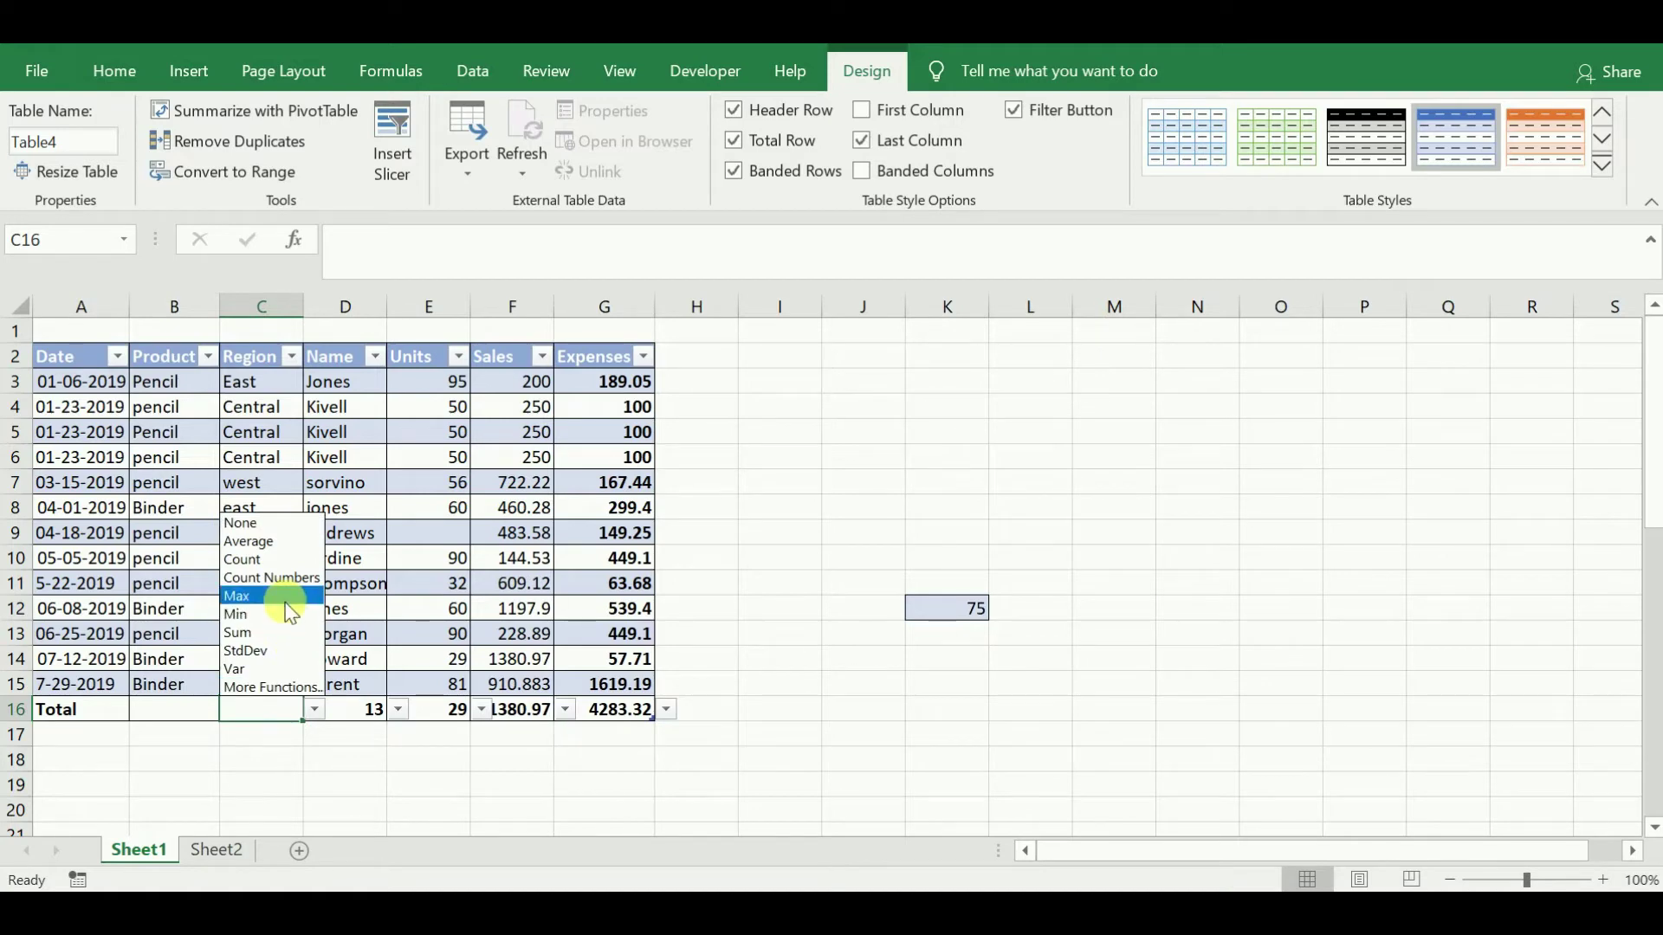
left_click(281, 544)
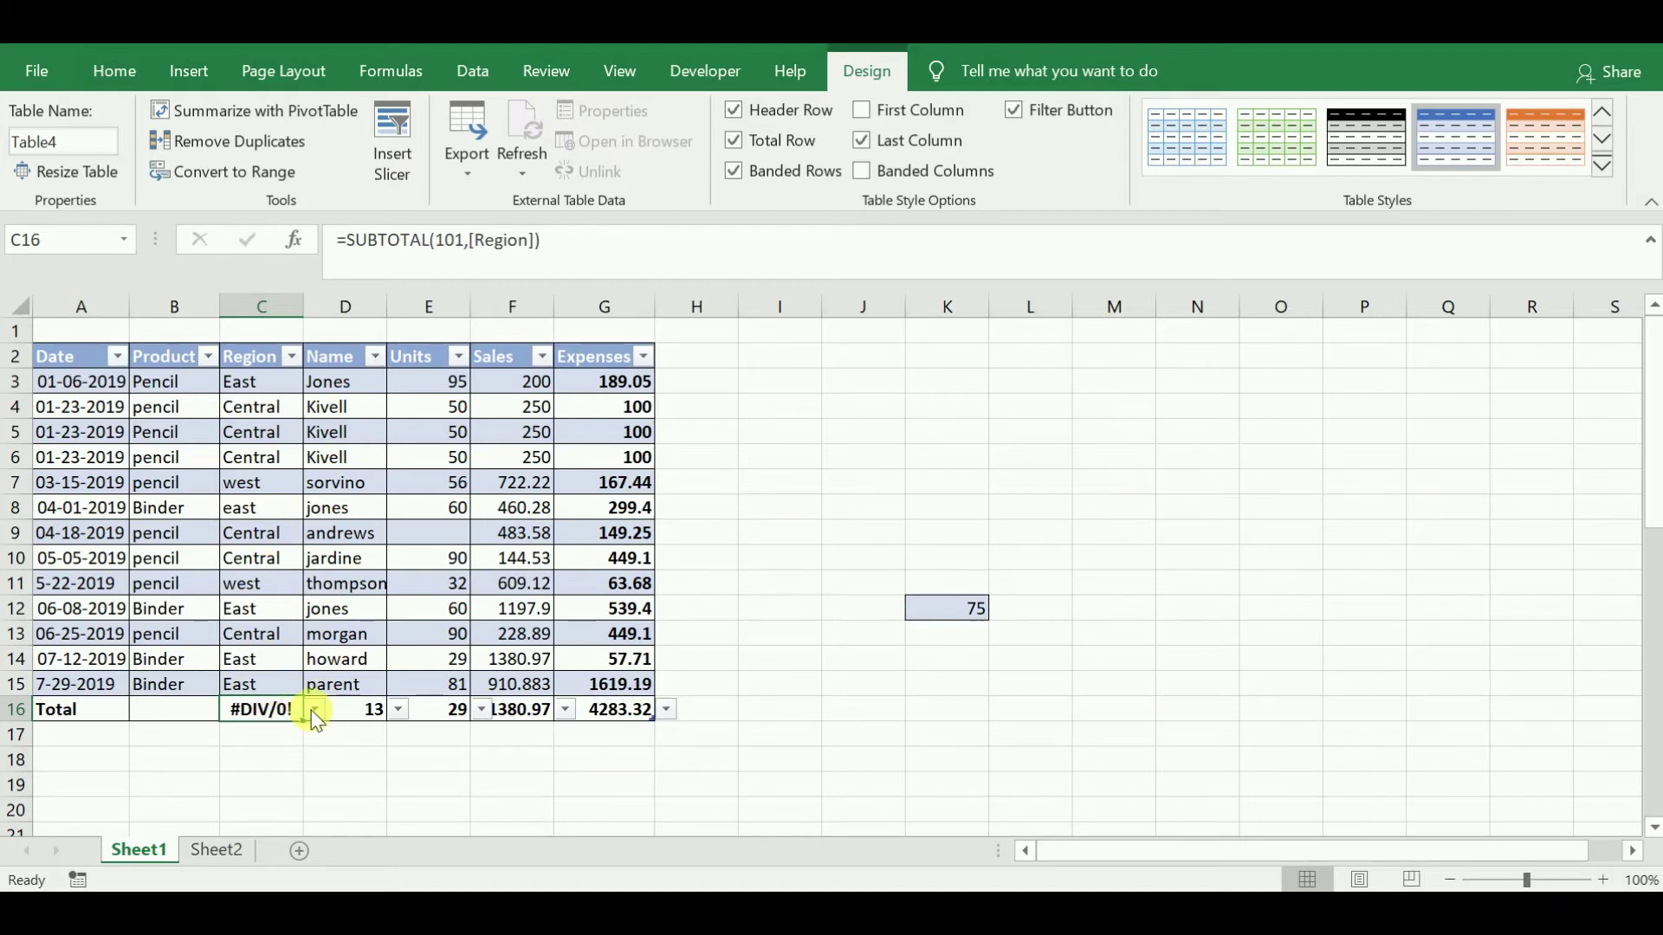
left_click(313, 711)
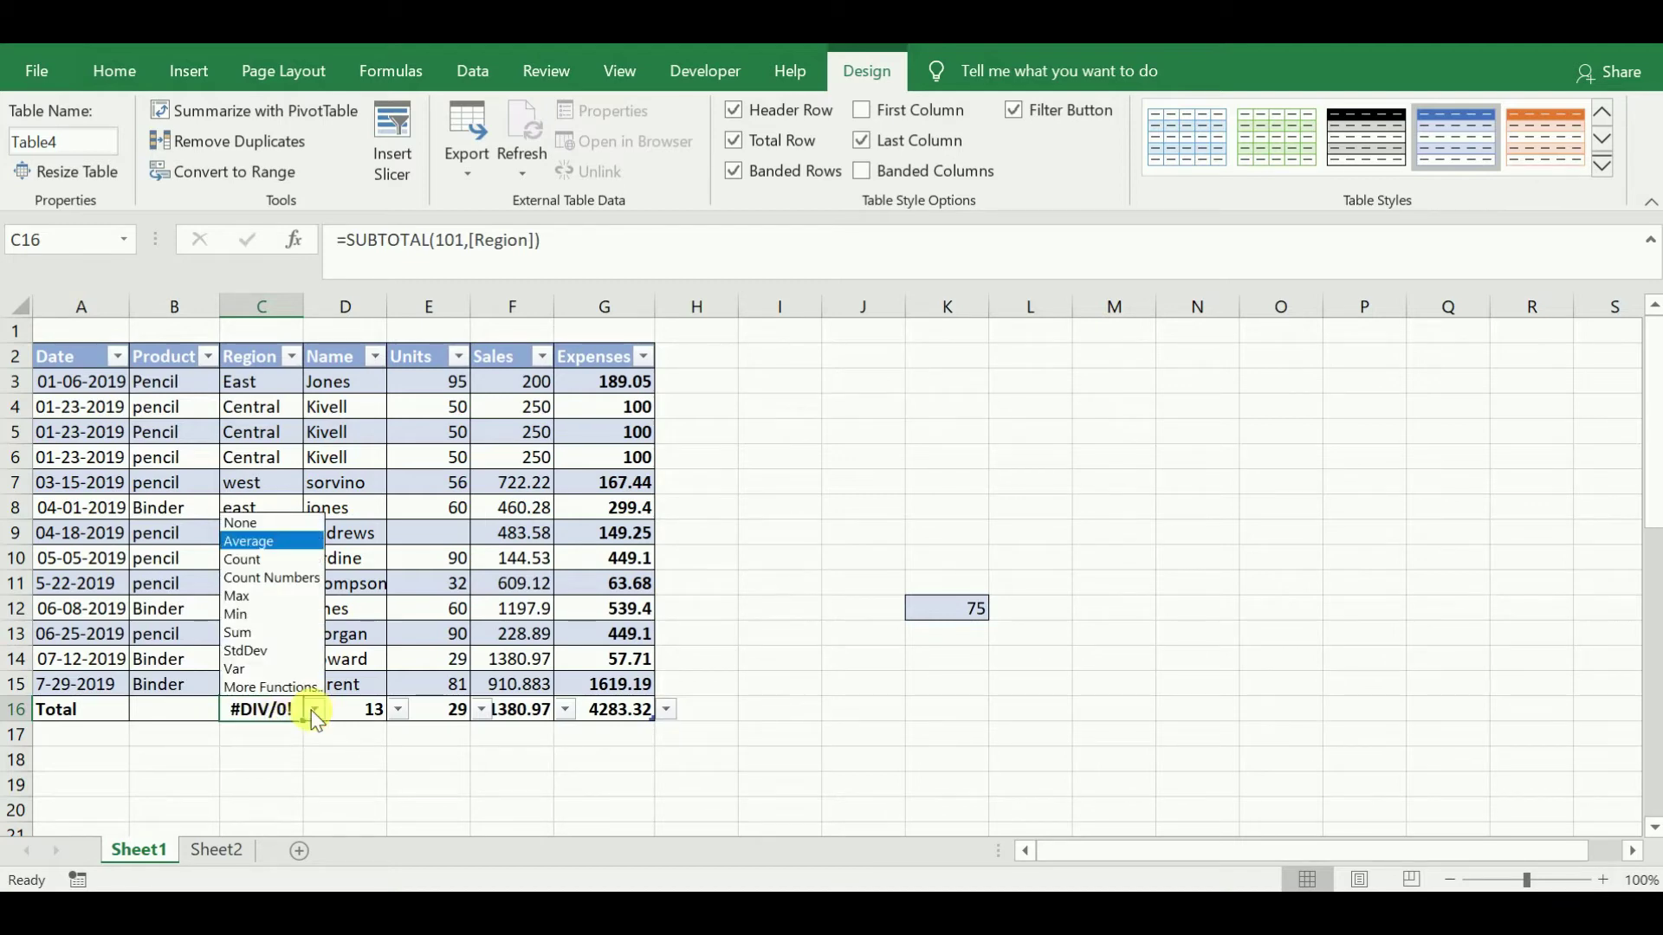
left_click(285, 561)
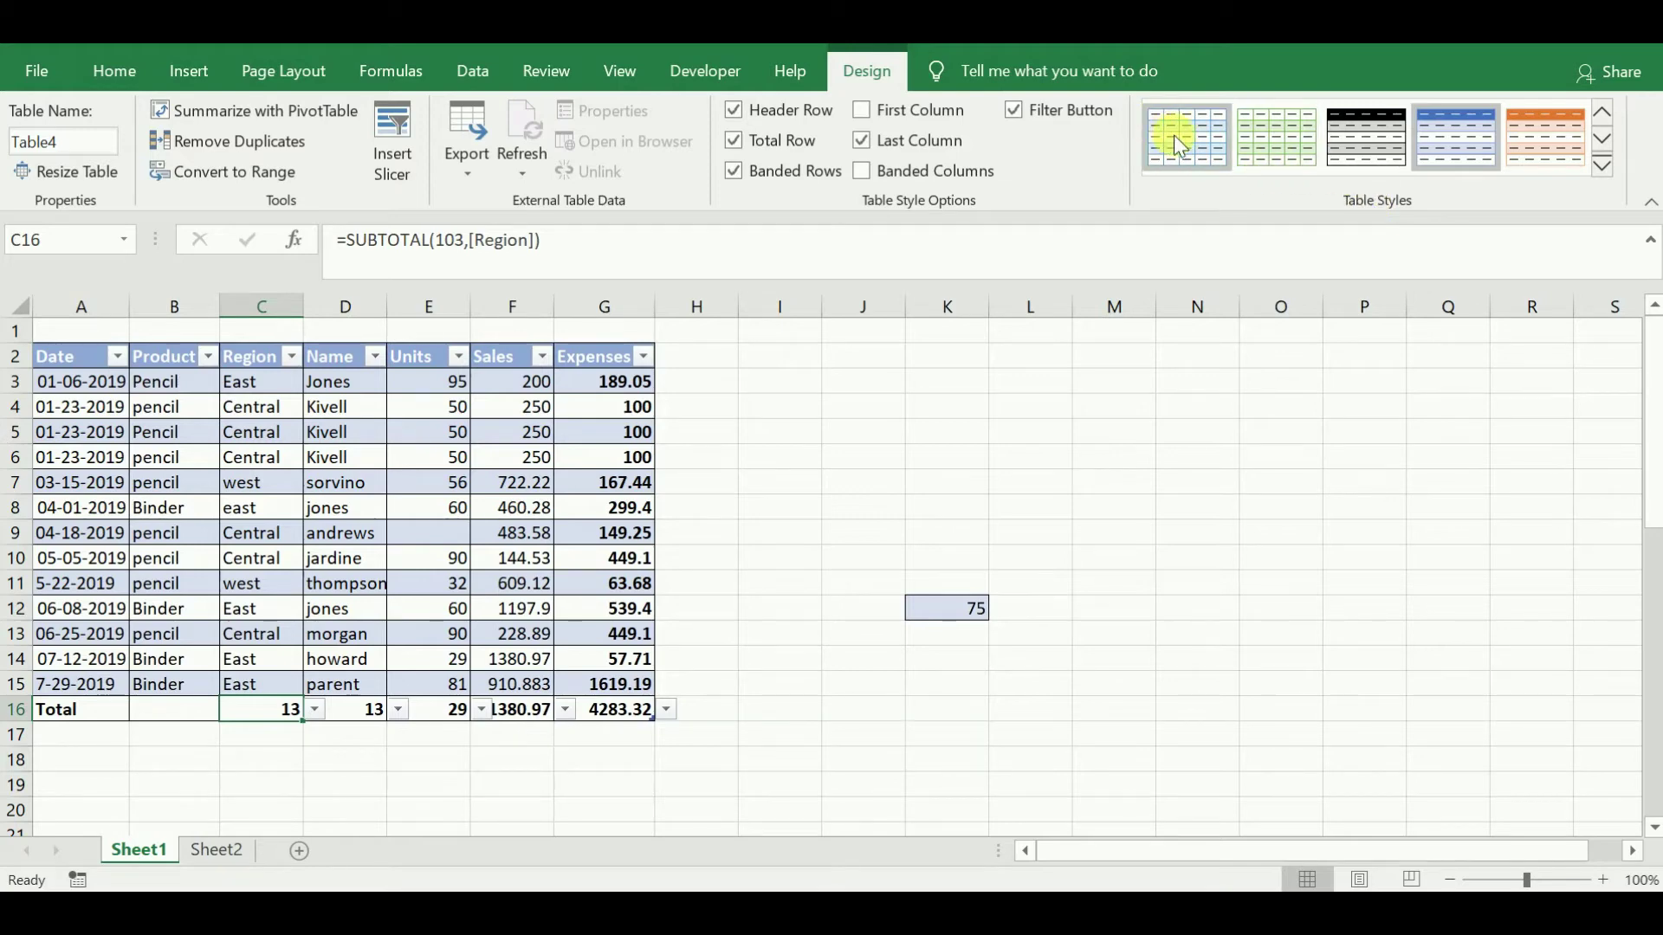
Try a green table style and Blue, Table Style Medium 13, and apply the gray style from the same medium set.
left_click(1287, 137)
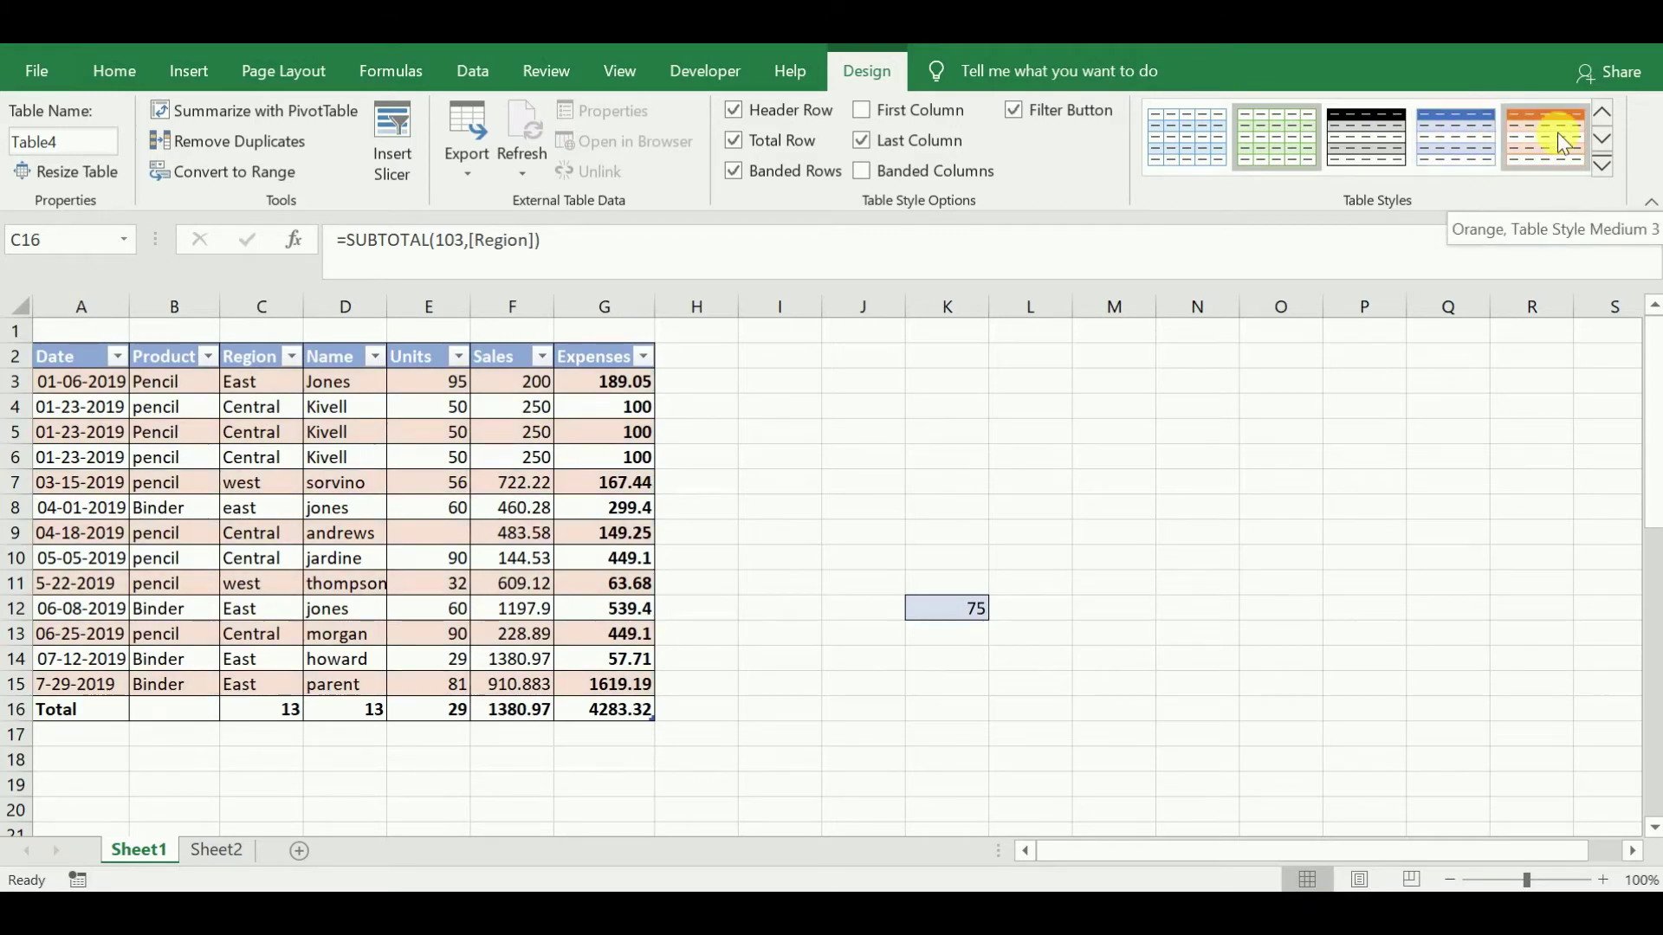
left_click(1602, 139)
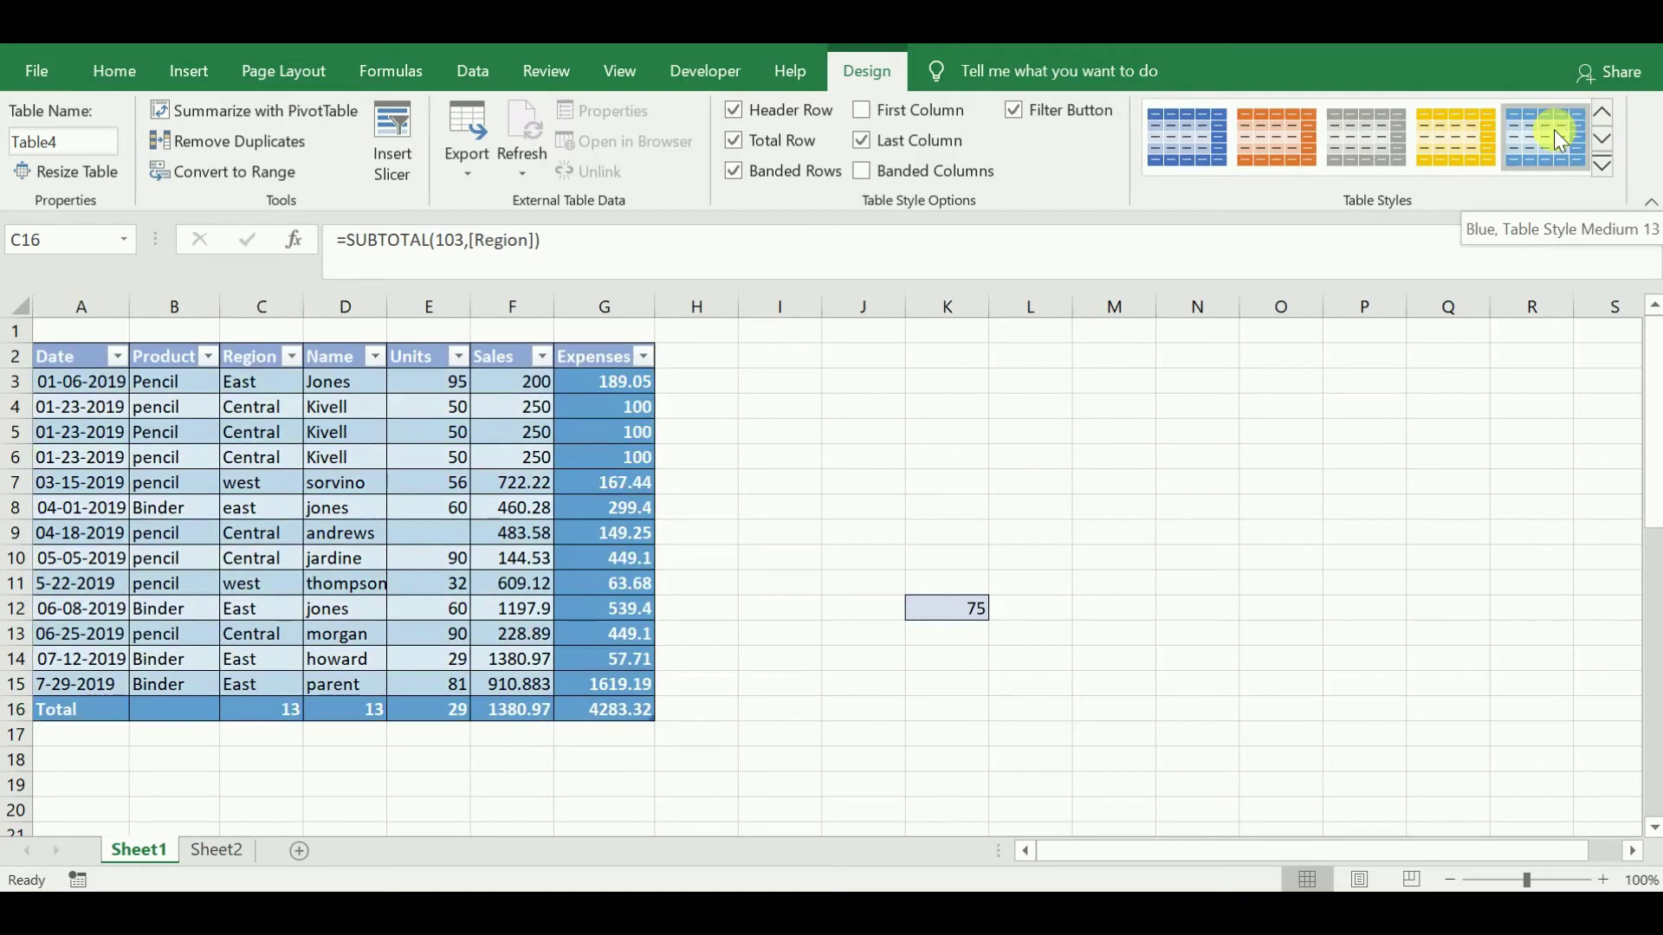
left_click(1554, 130)
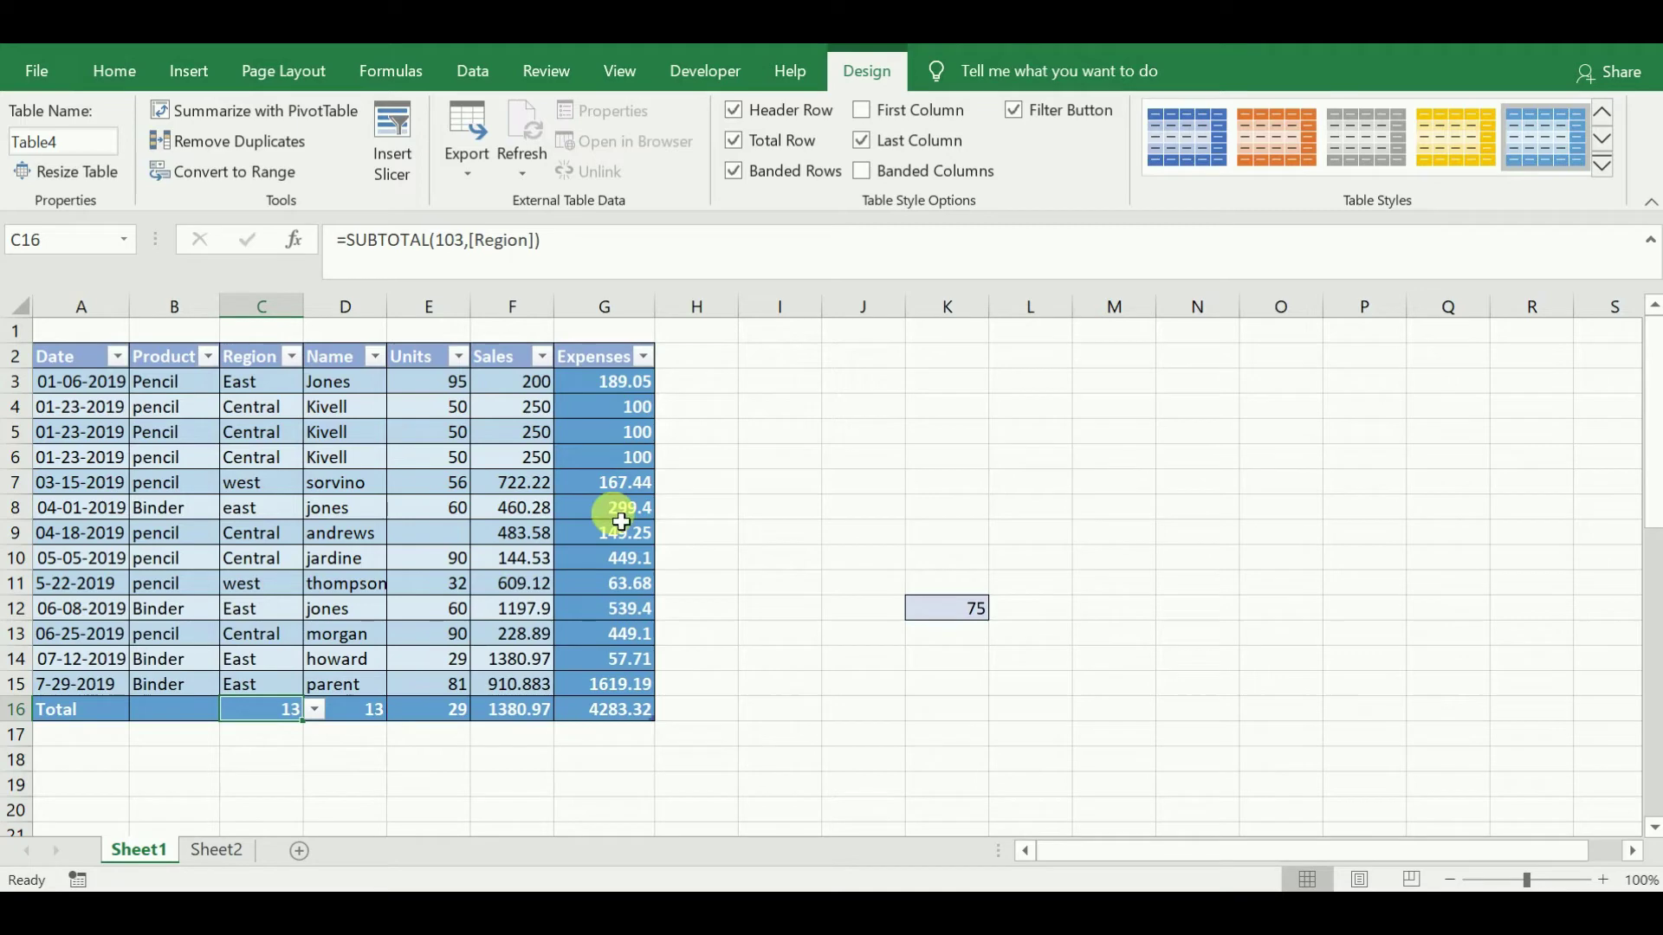
left_click(1371, 136)
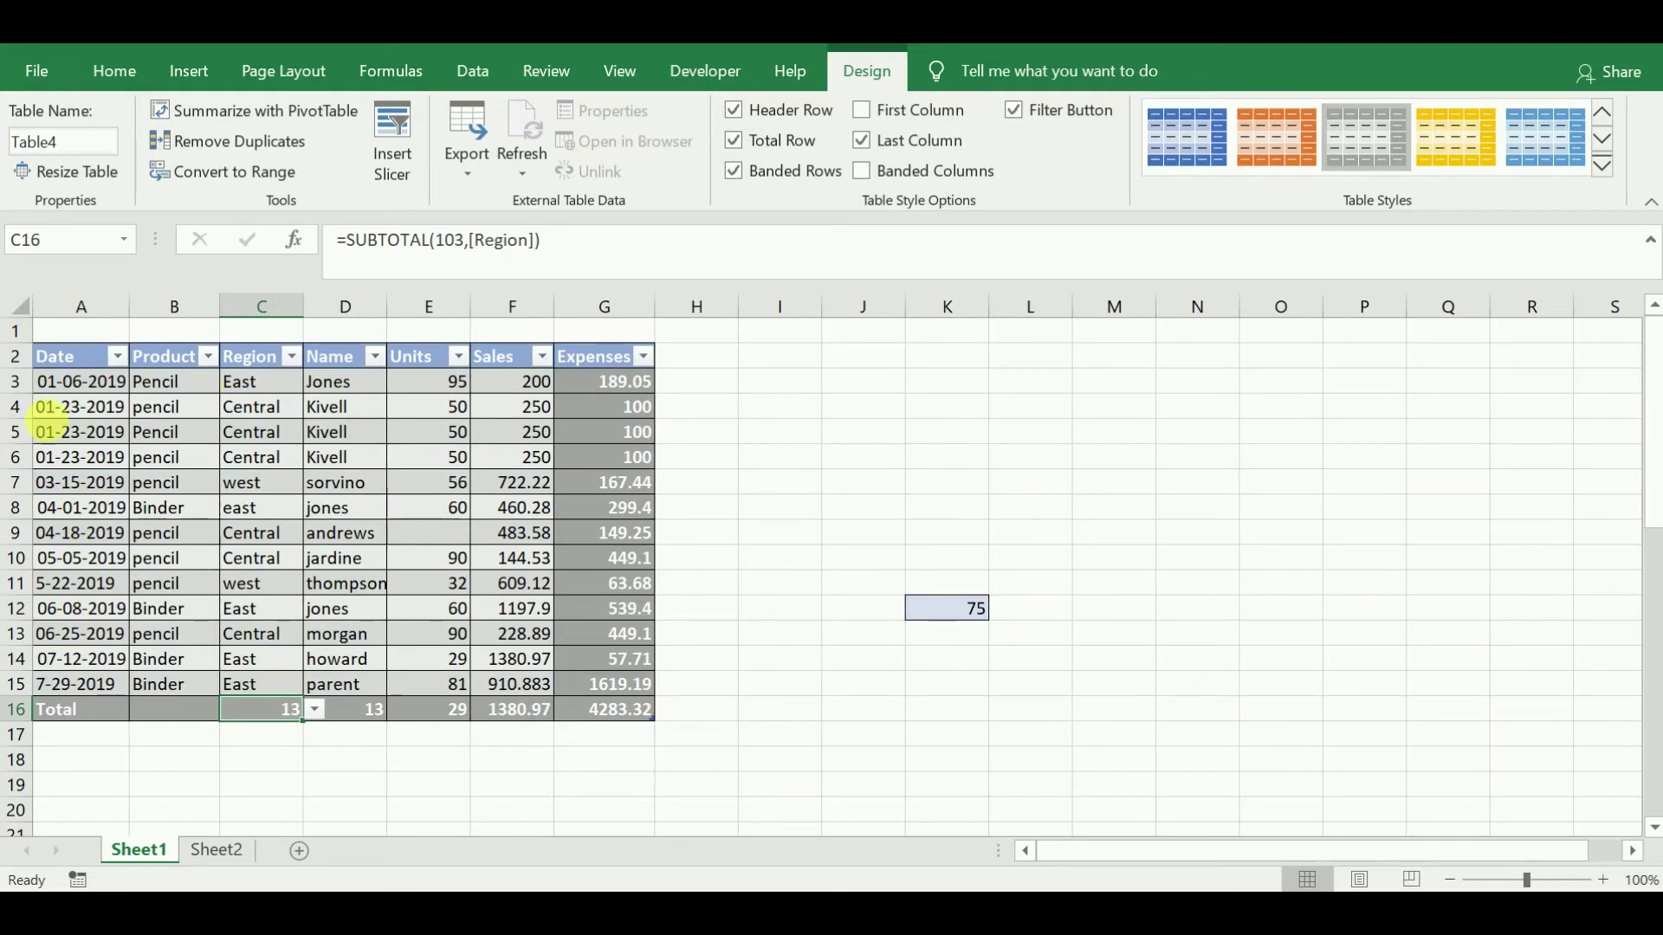
Rename the sales table as learnersworld.
left_click(457, 564)
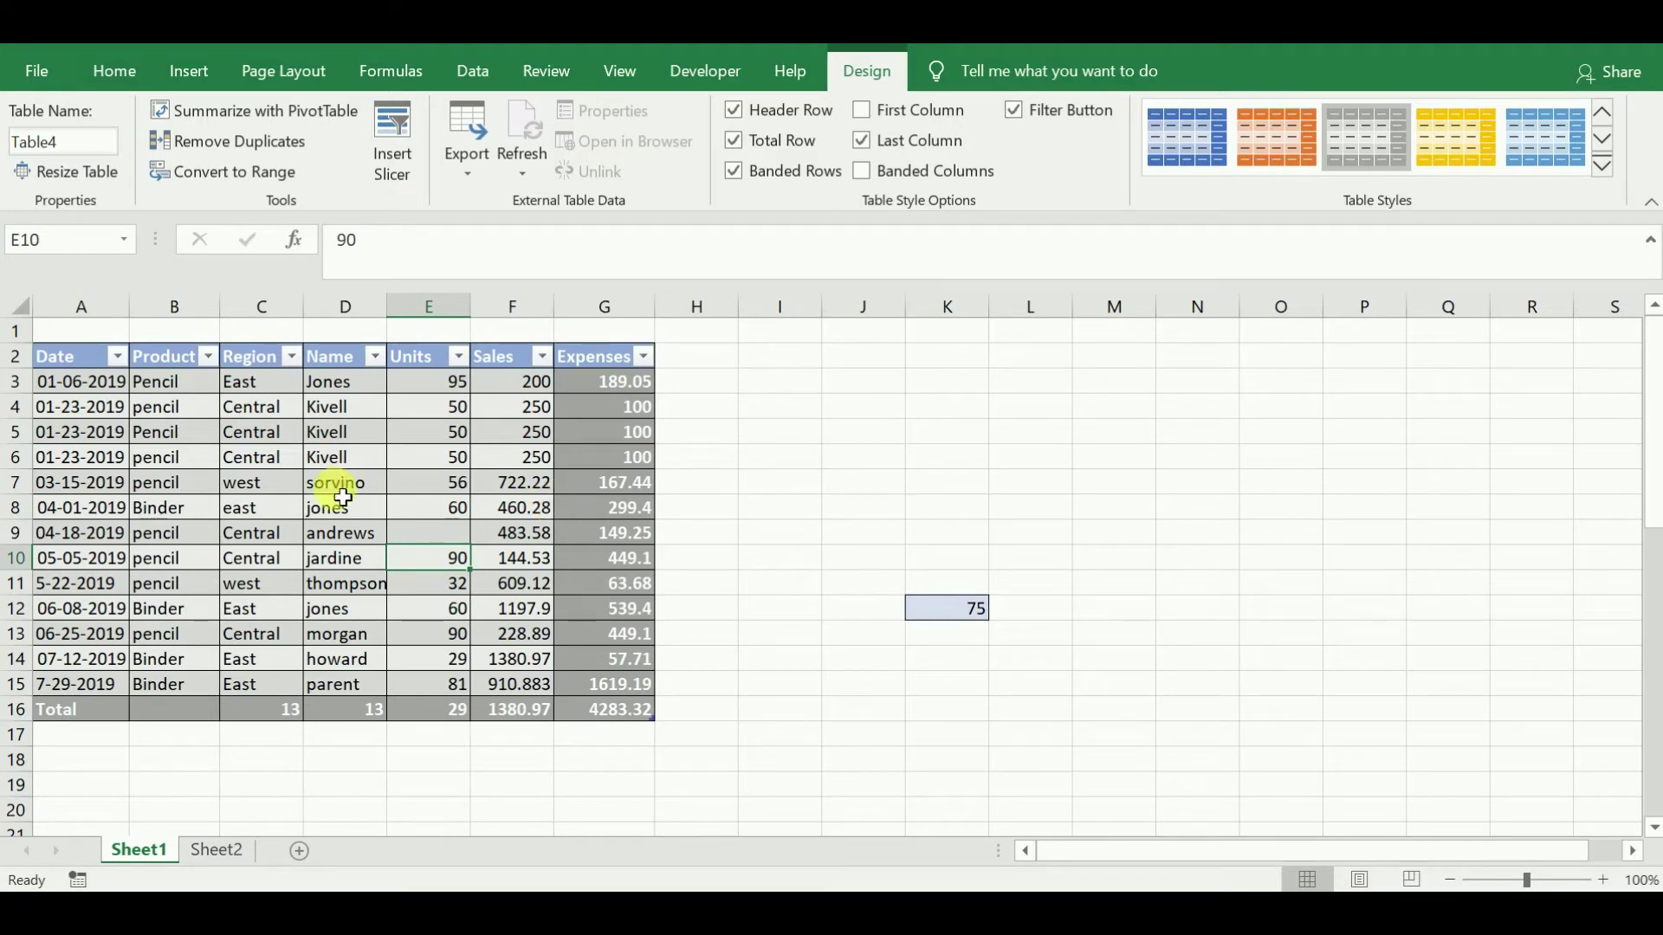
left_click(418, 511)
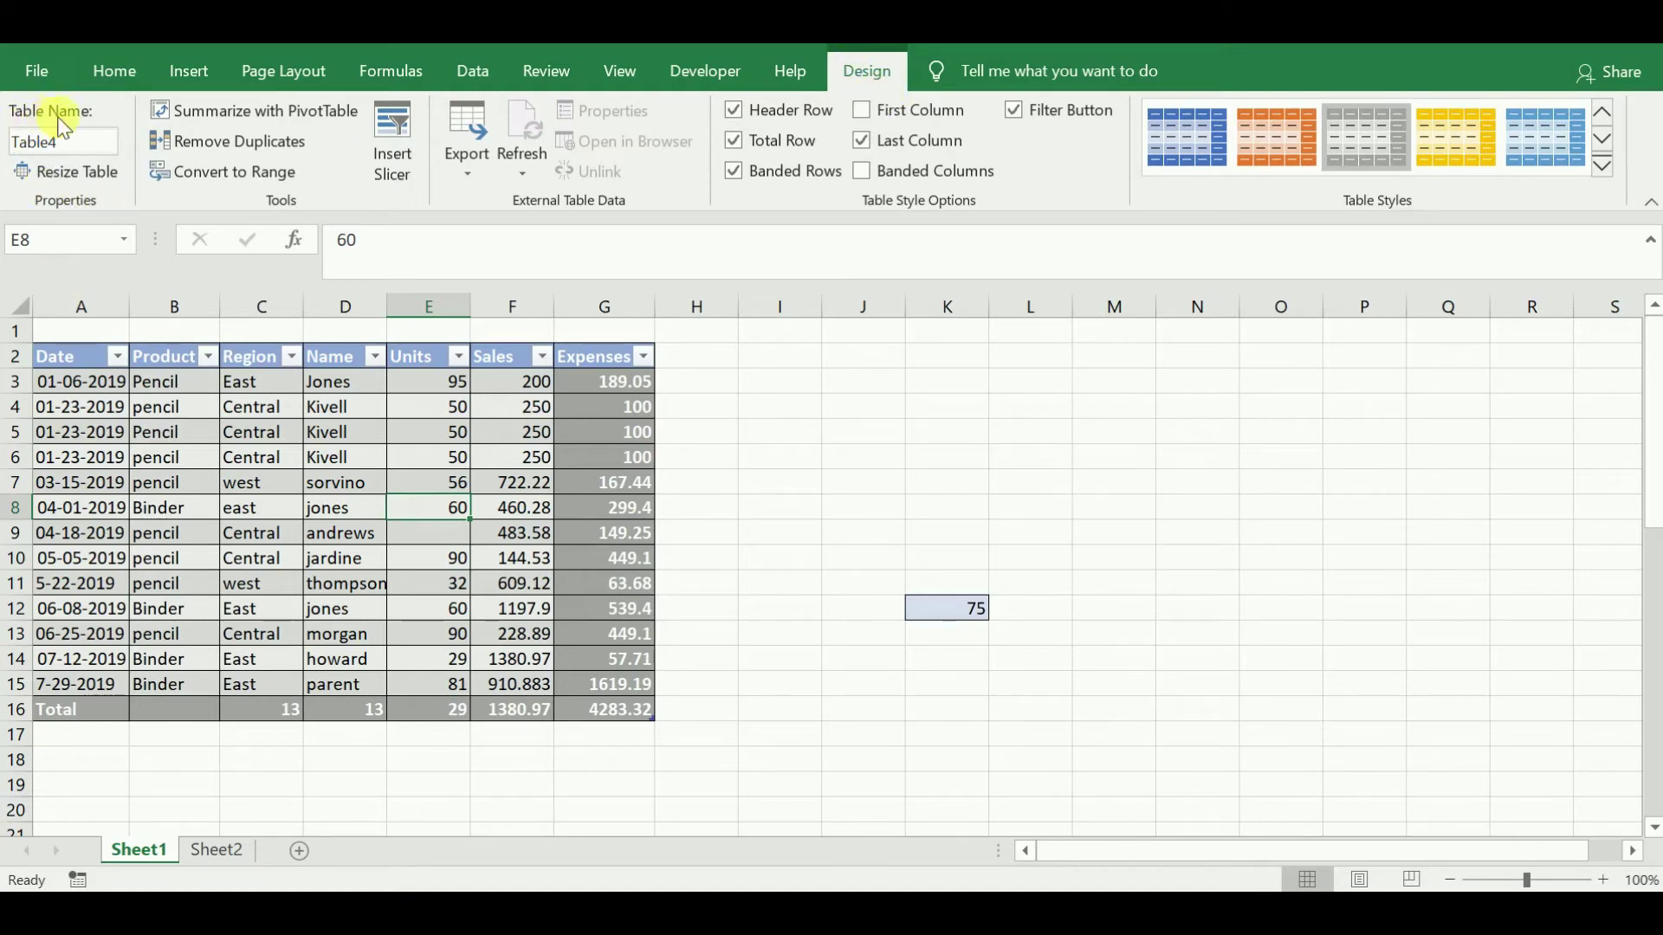
left_click(93, 148)
key("BackSpace")
type("learnersworld")
left_click(976, 480)
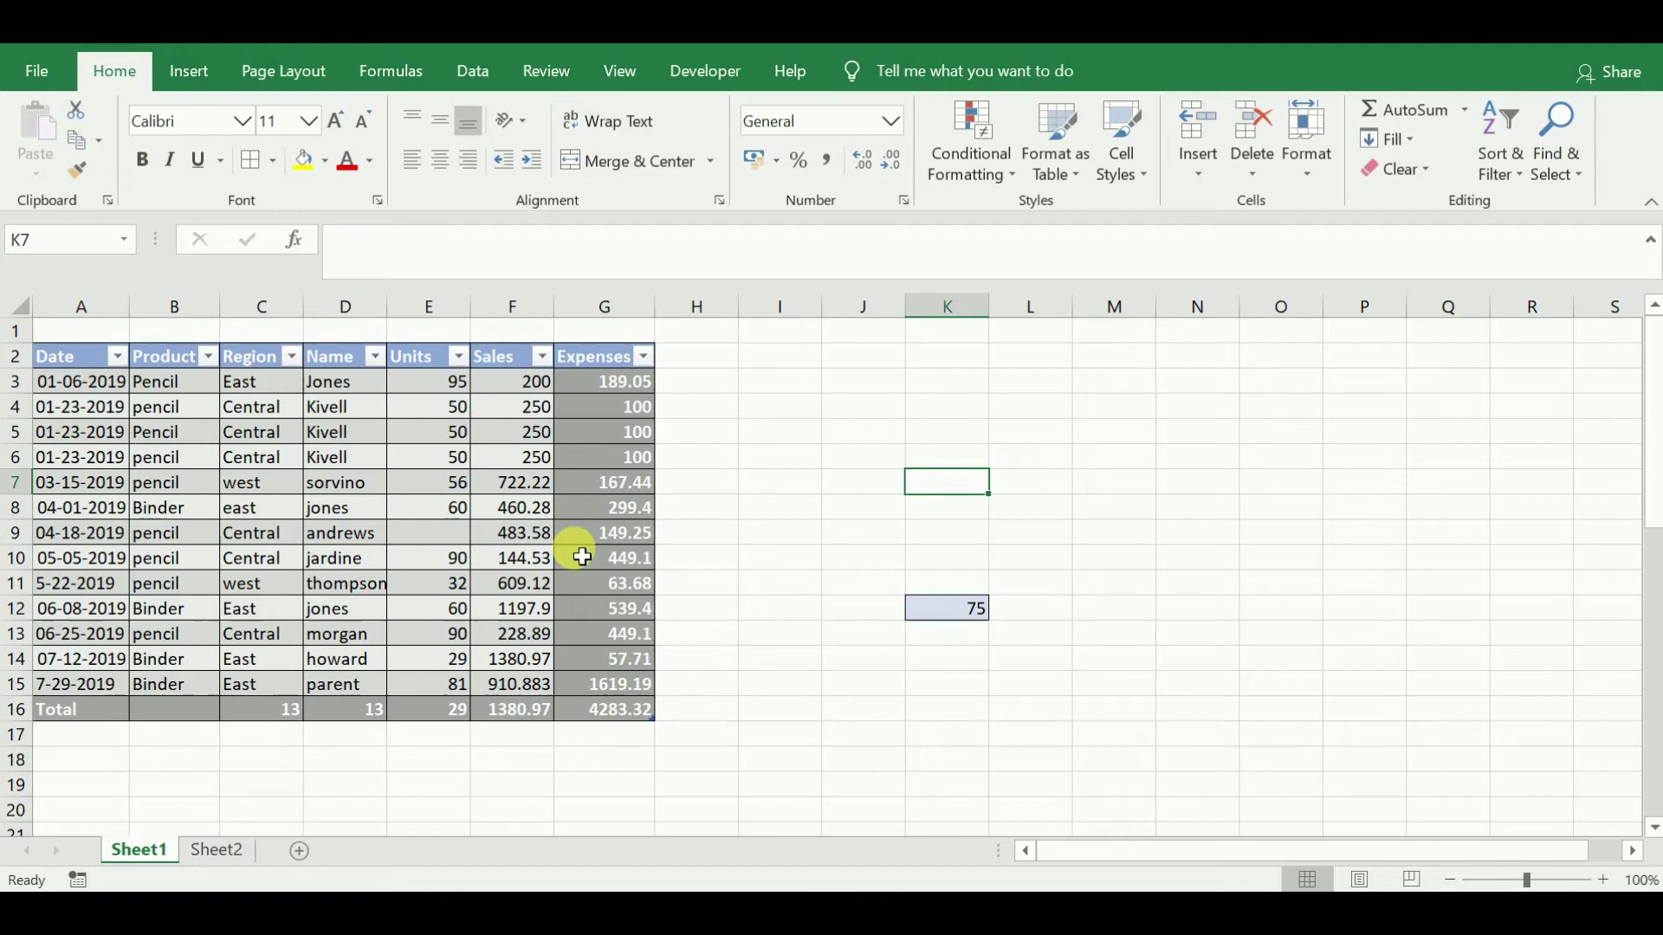
Jump to the table's data range by its name learnersworld, and return to a single cell in the table.
left_click(445, 507)
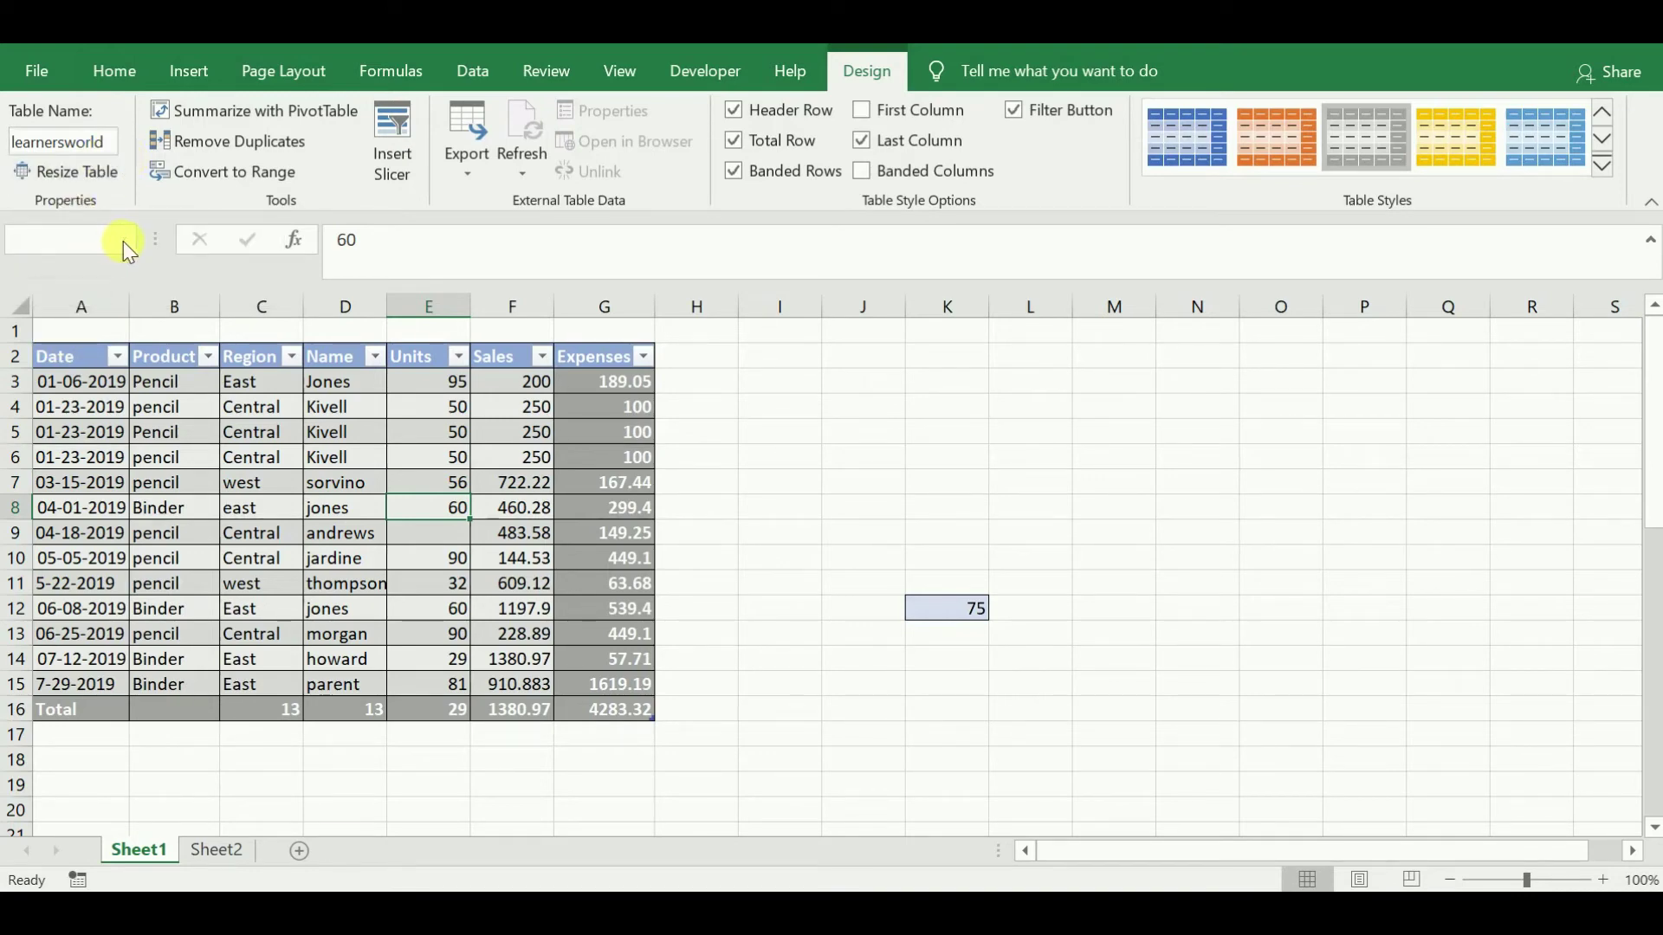
left_click(124, 243)
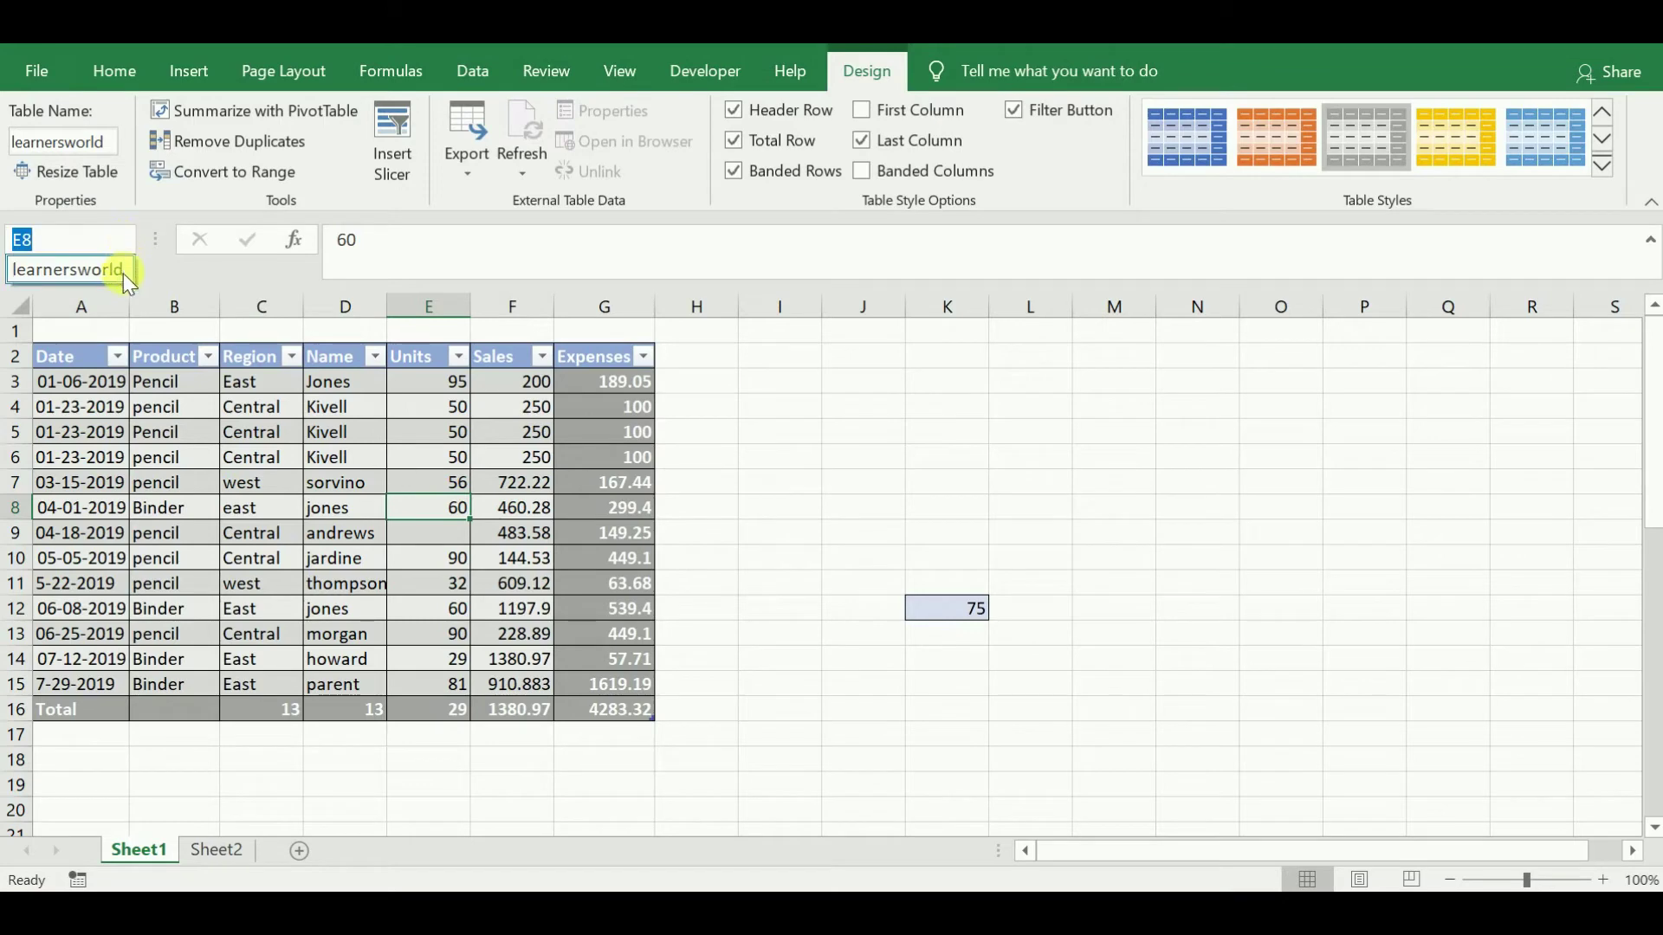
left_click(123, 274)
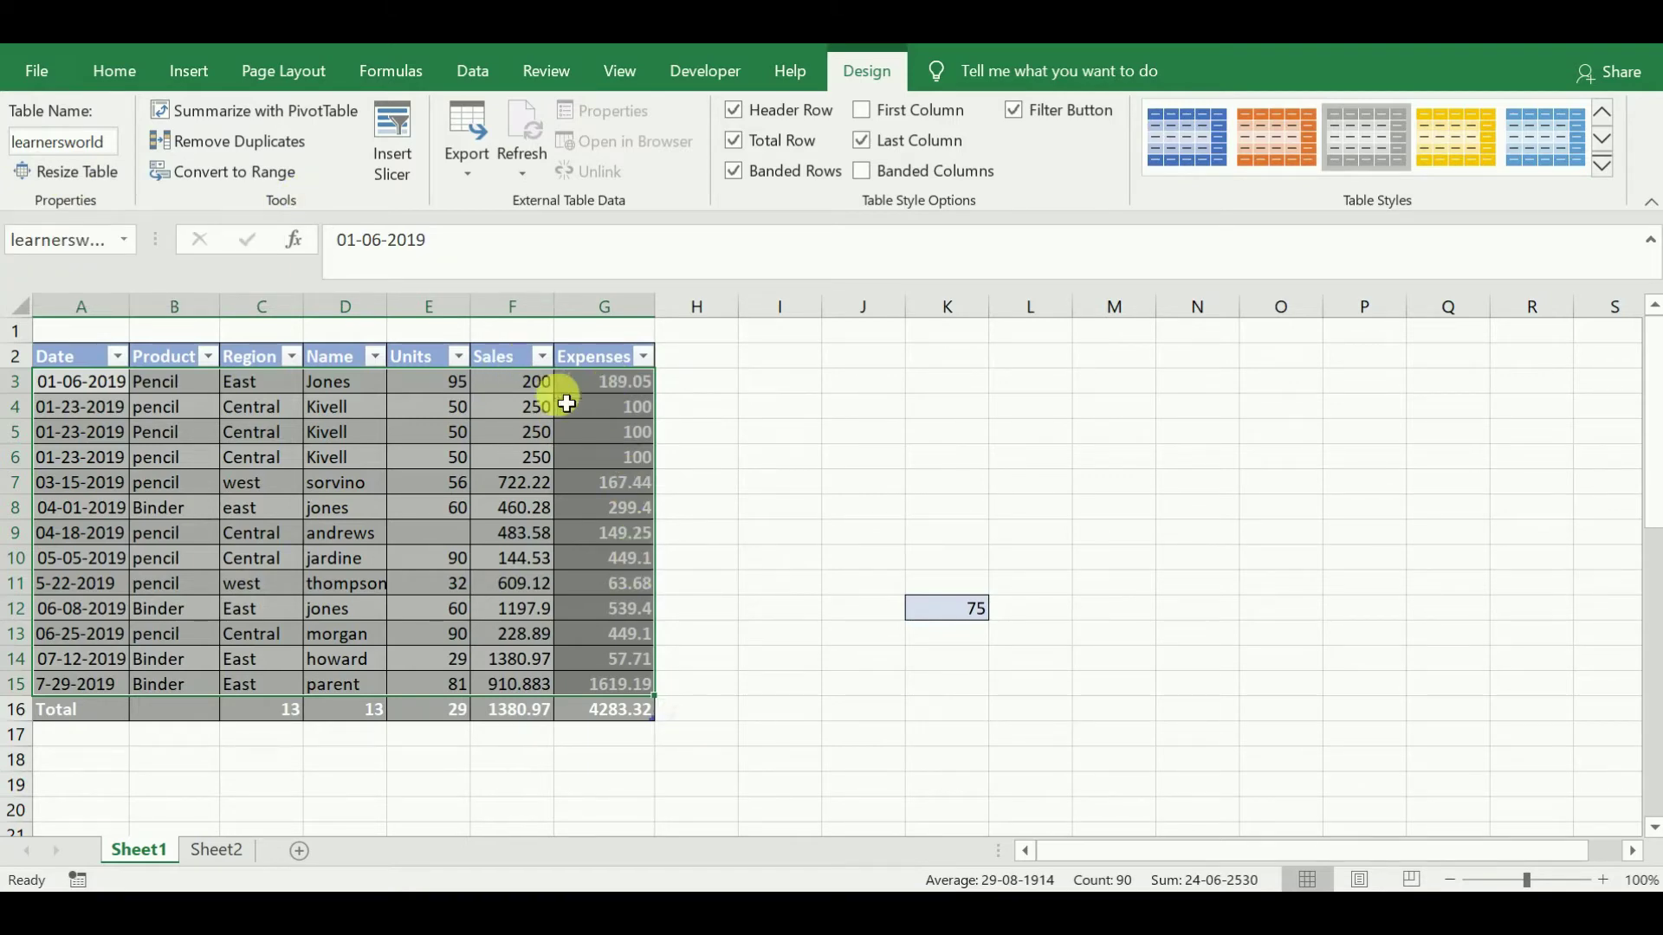
left_click(372, 508)
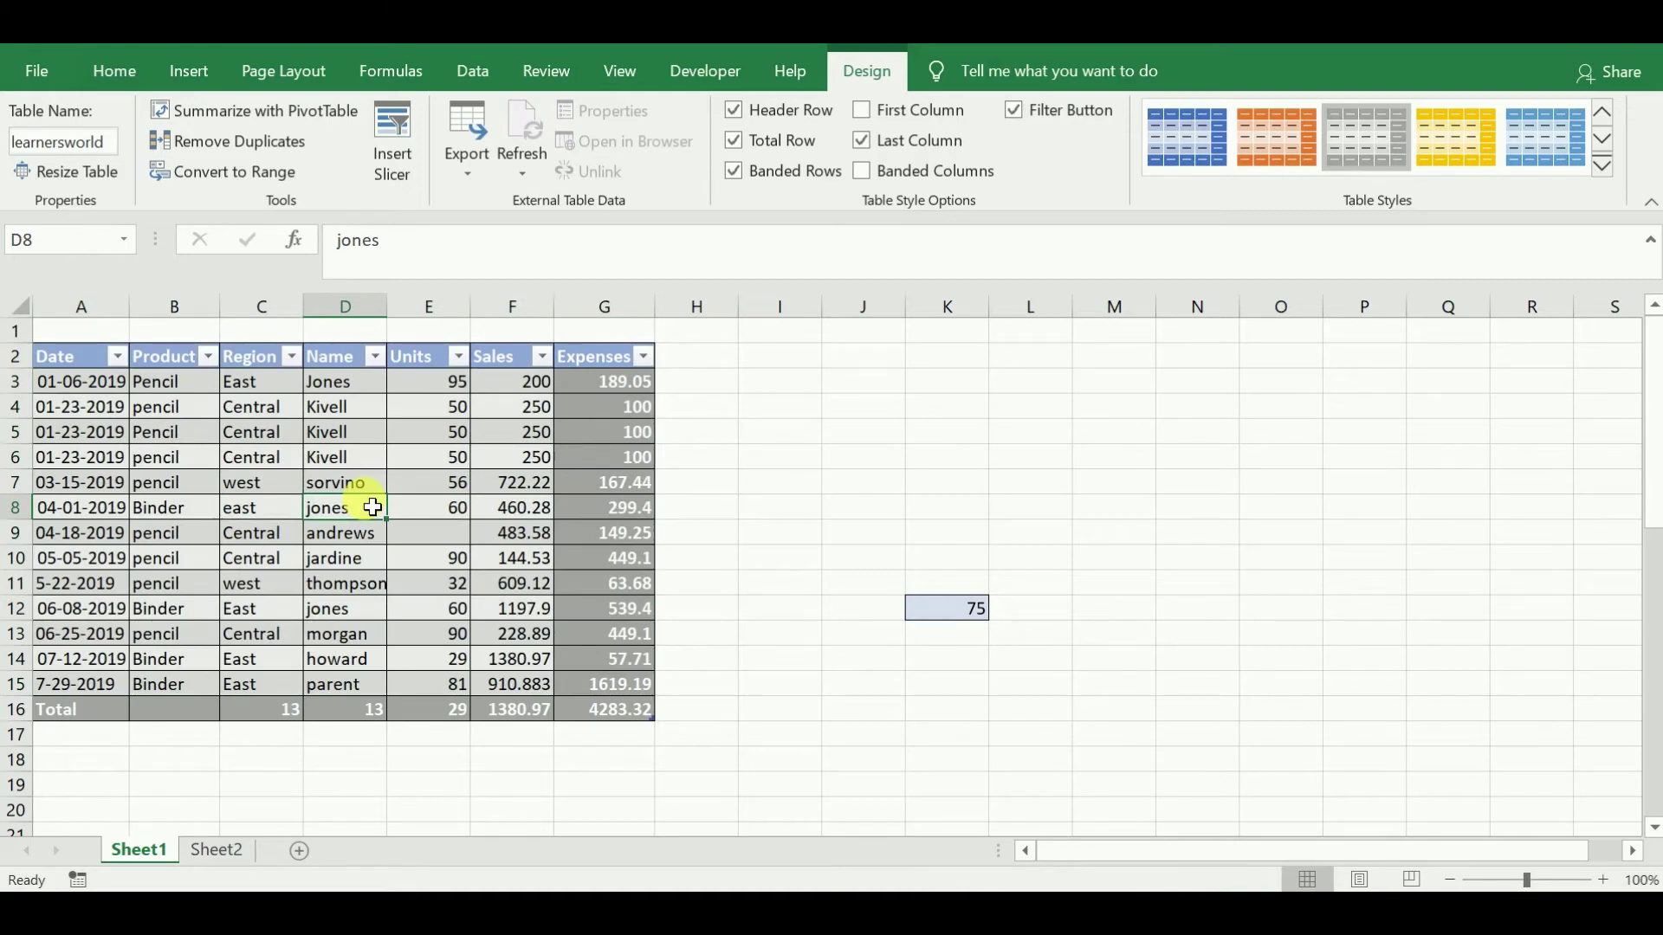
Resize the table to the range $A$2:$F$16 to leave out the Expenses column.
left_click(76, 177)
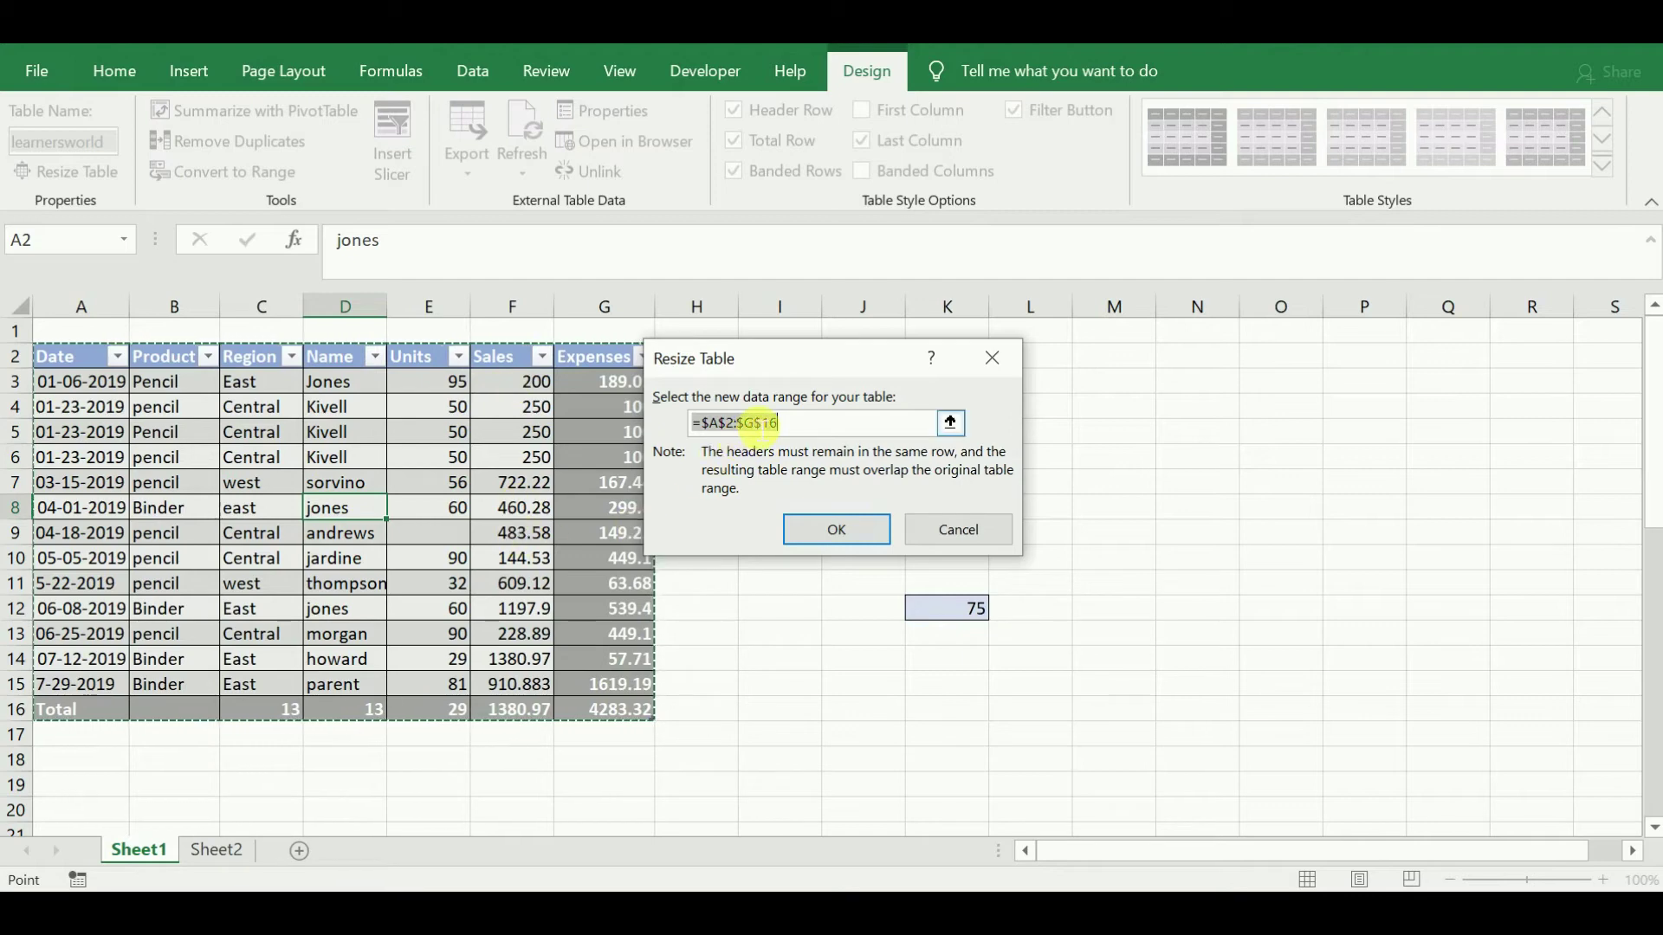
left_click(761, 424)
key("BackSpace")
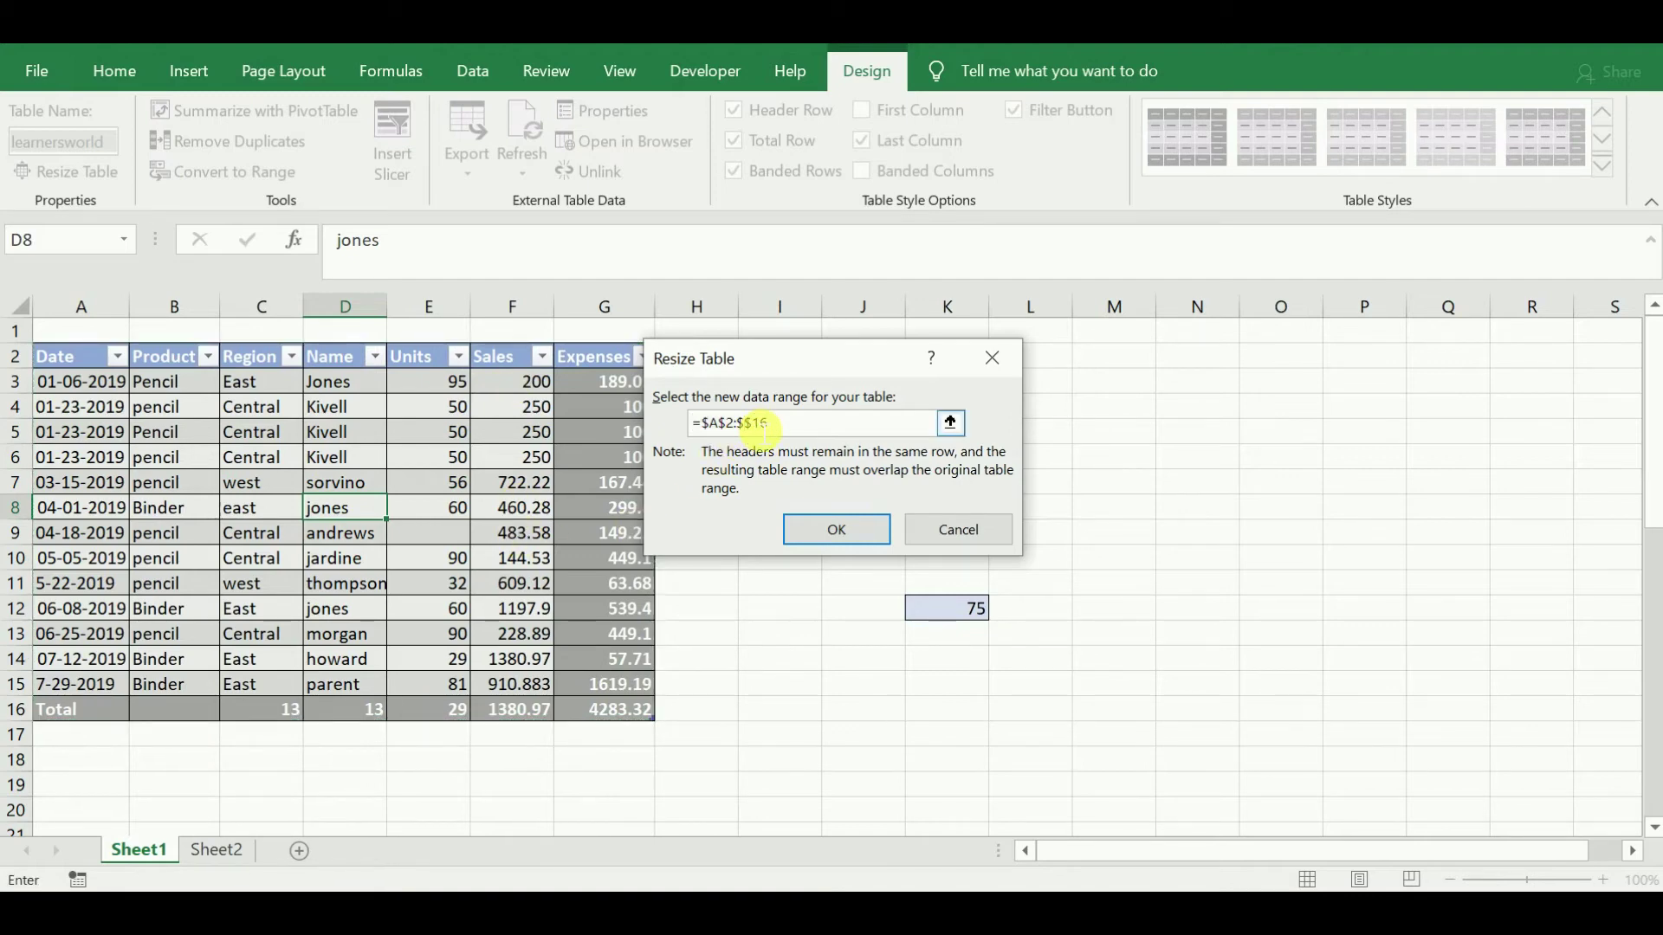
type("F")
left_click(881, 533)
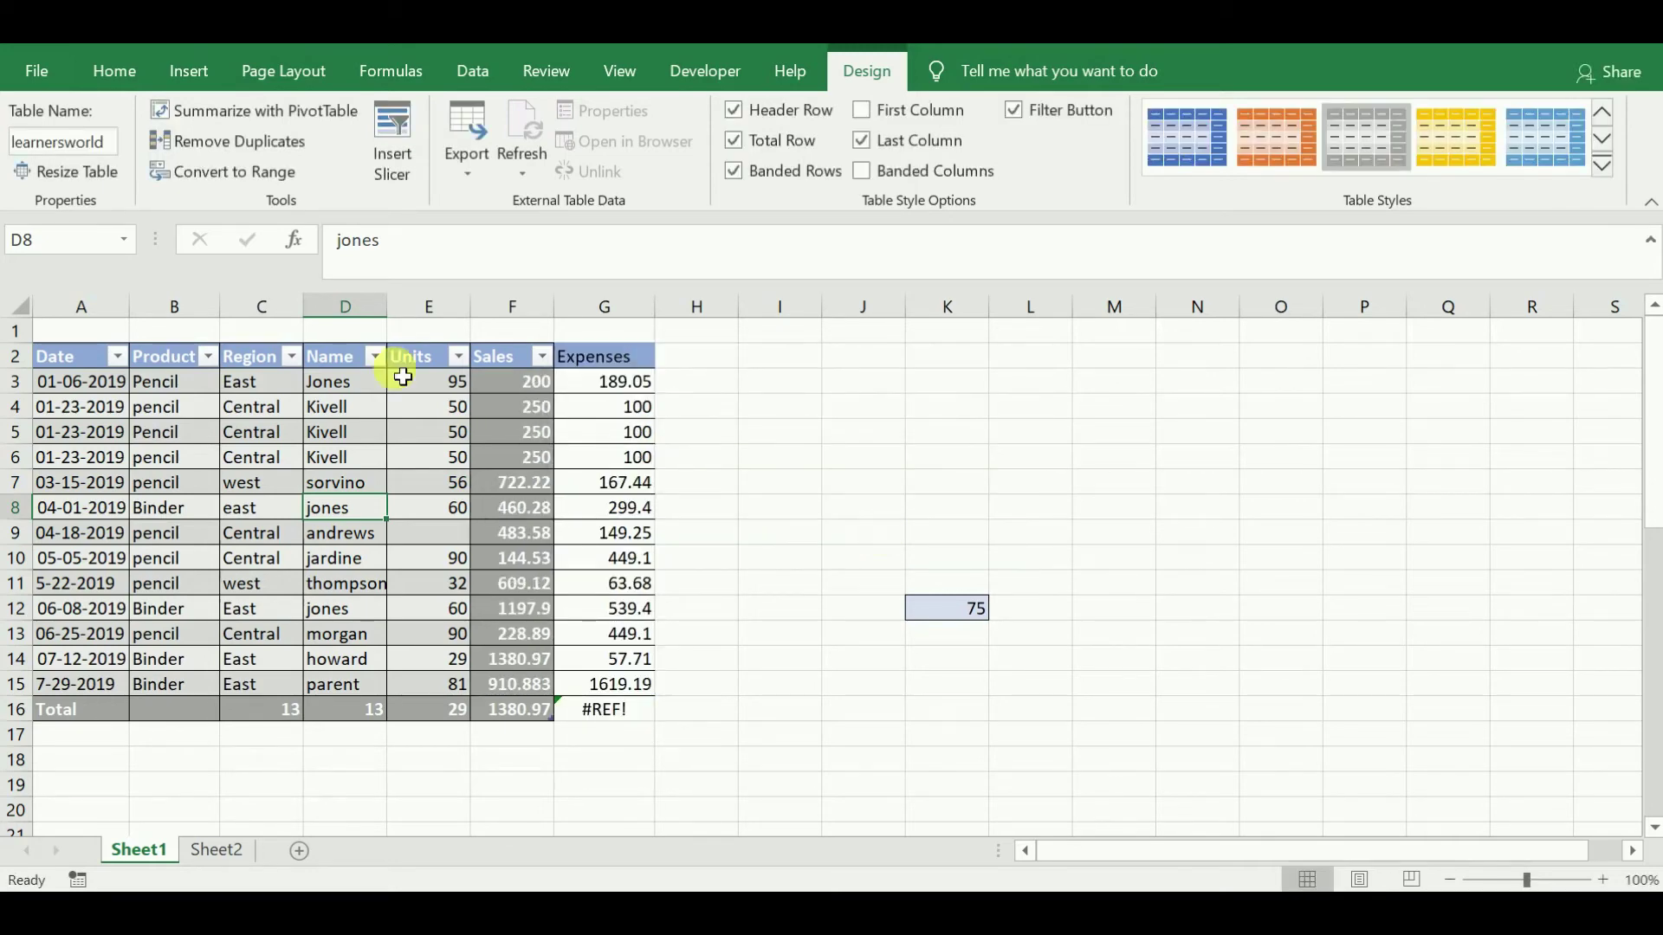
Compare cells in the Expenses column and inside the resized table to check which ones belong to the table.
left_click(790, 476)
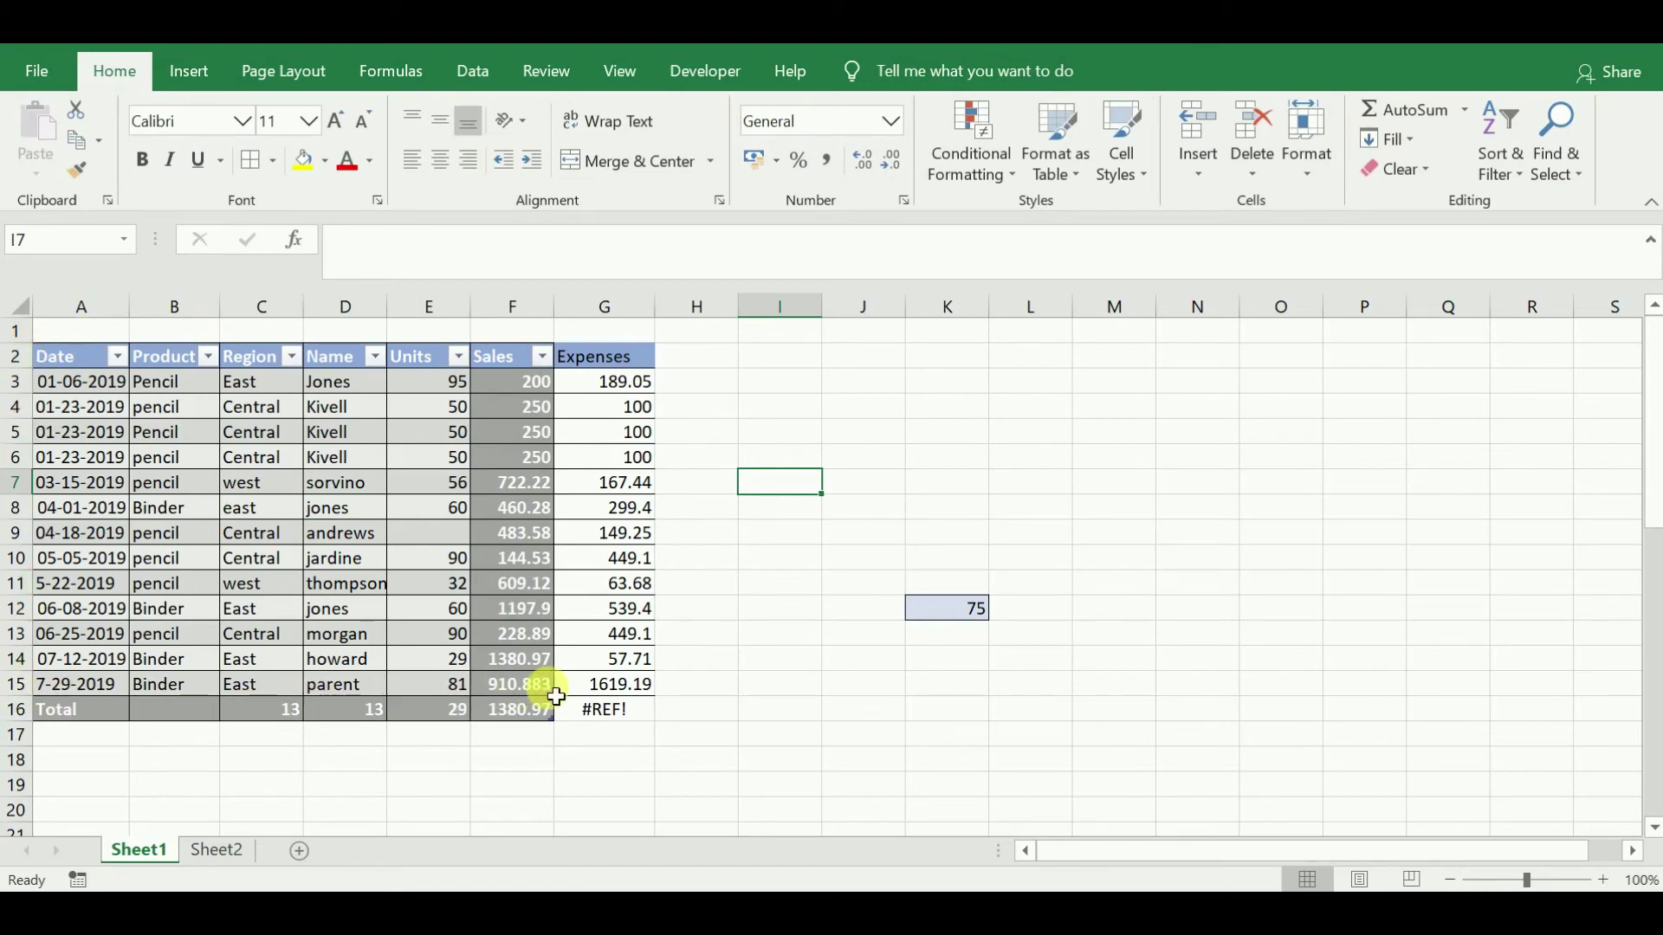
left_click(586, 438)
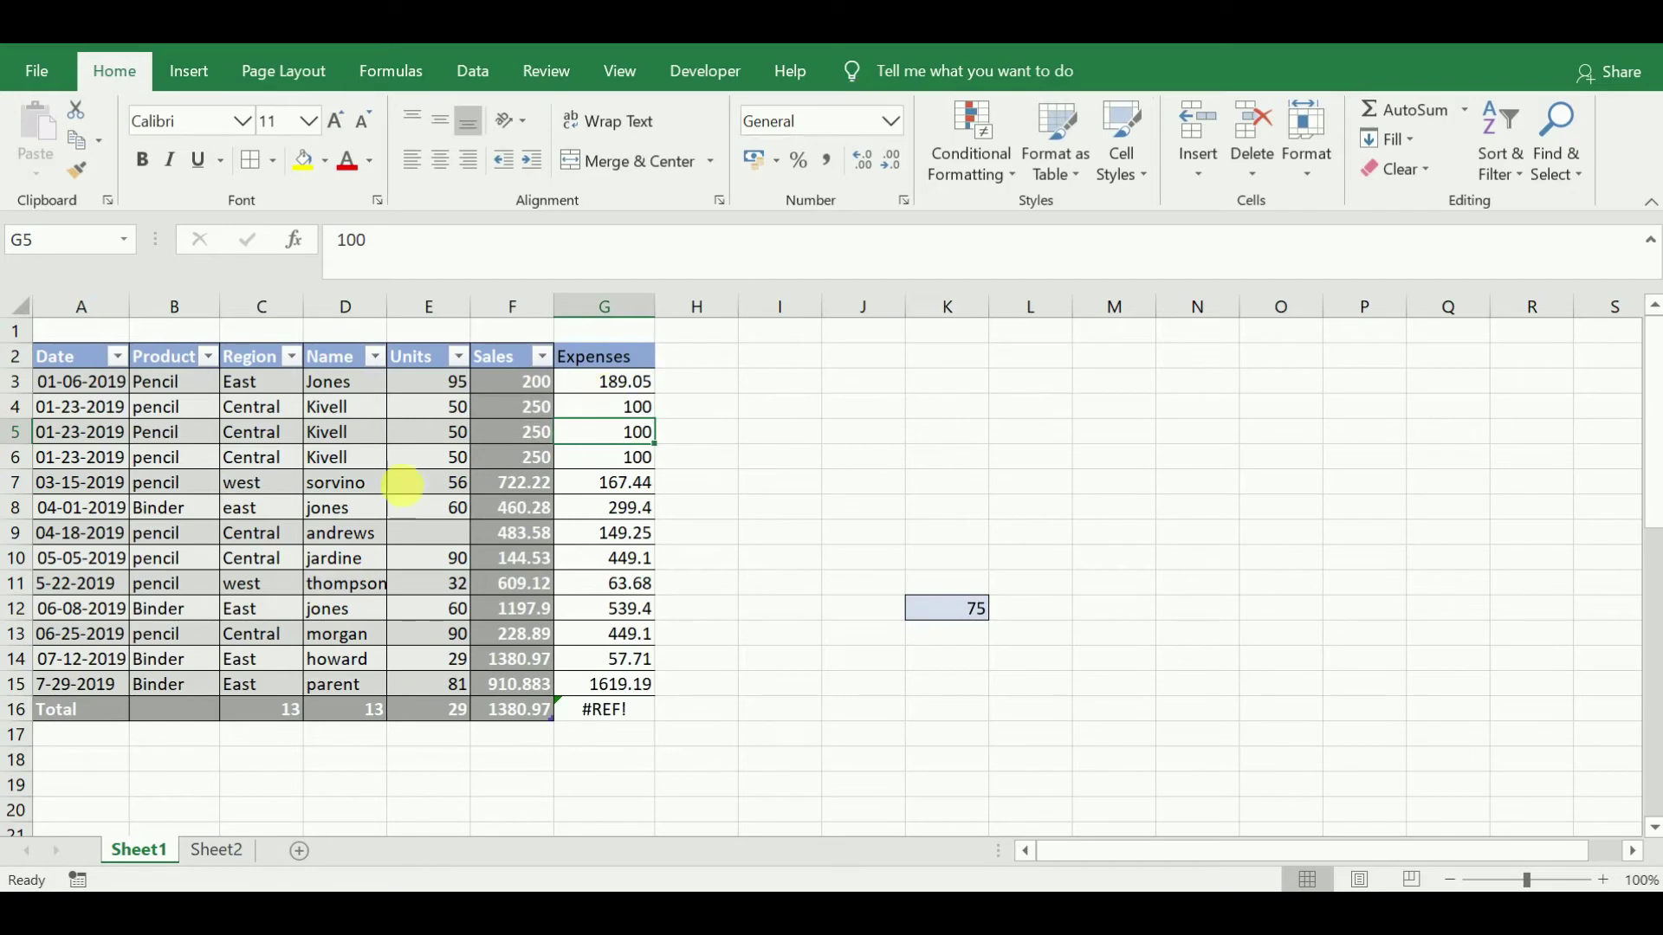
left_click(311, 511)
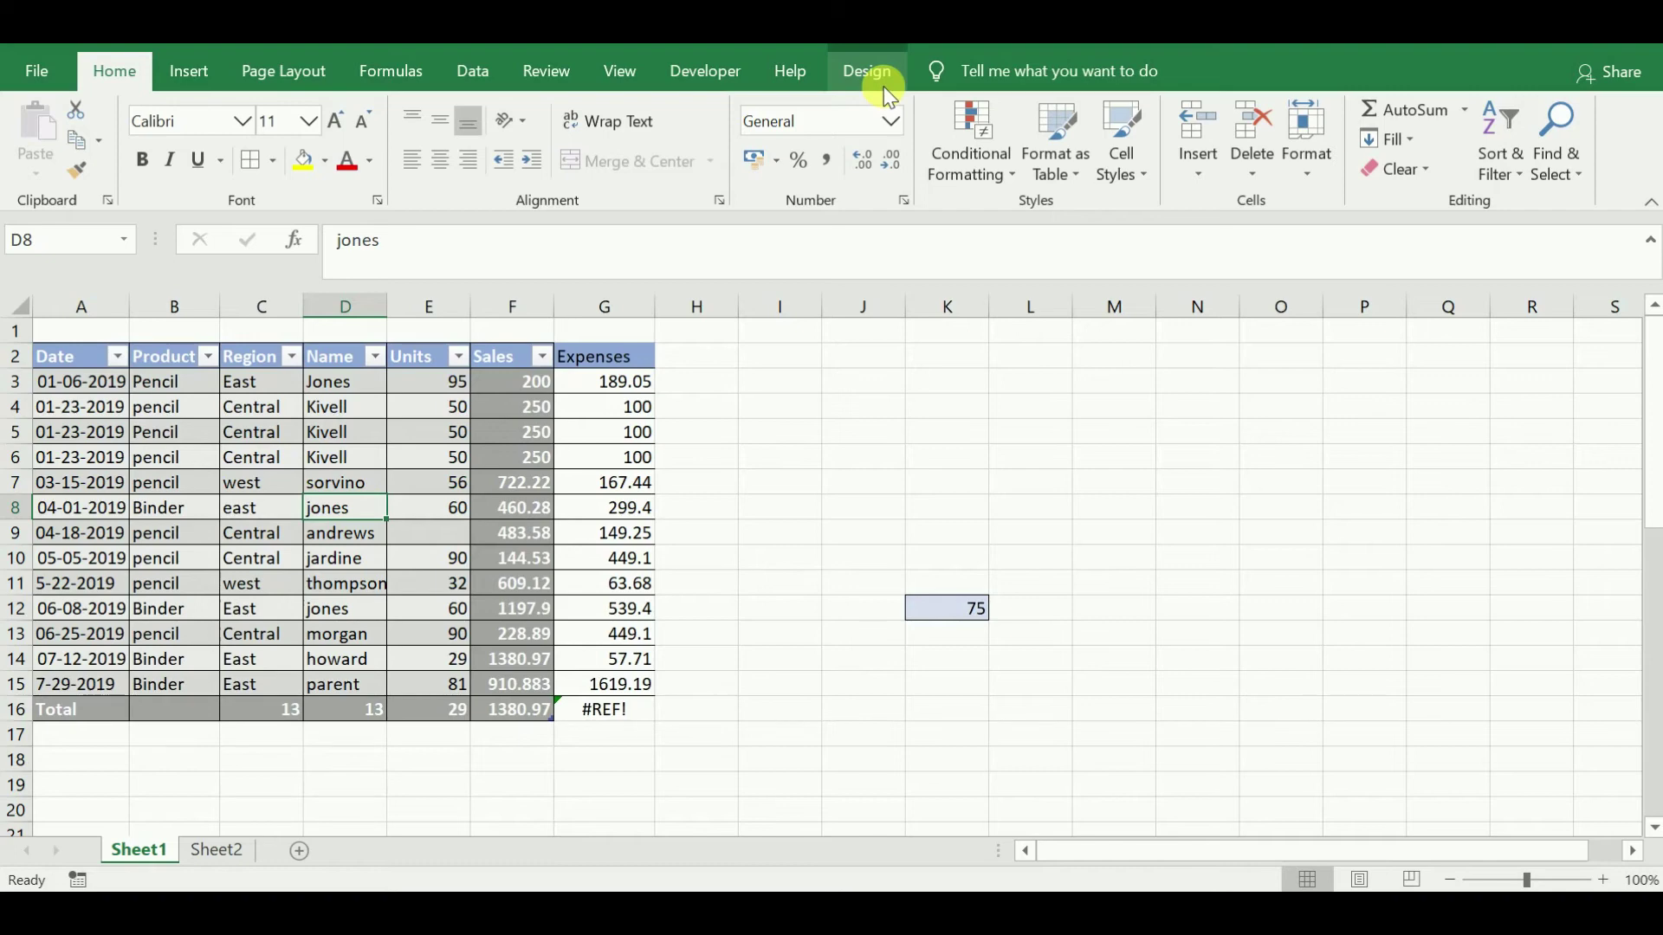
left_click(611, 440)
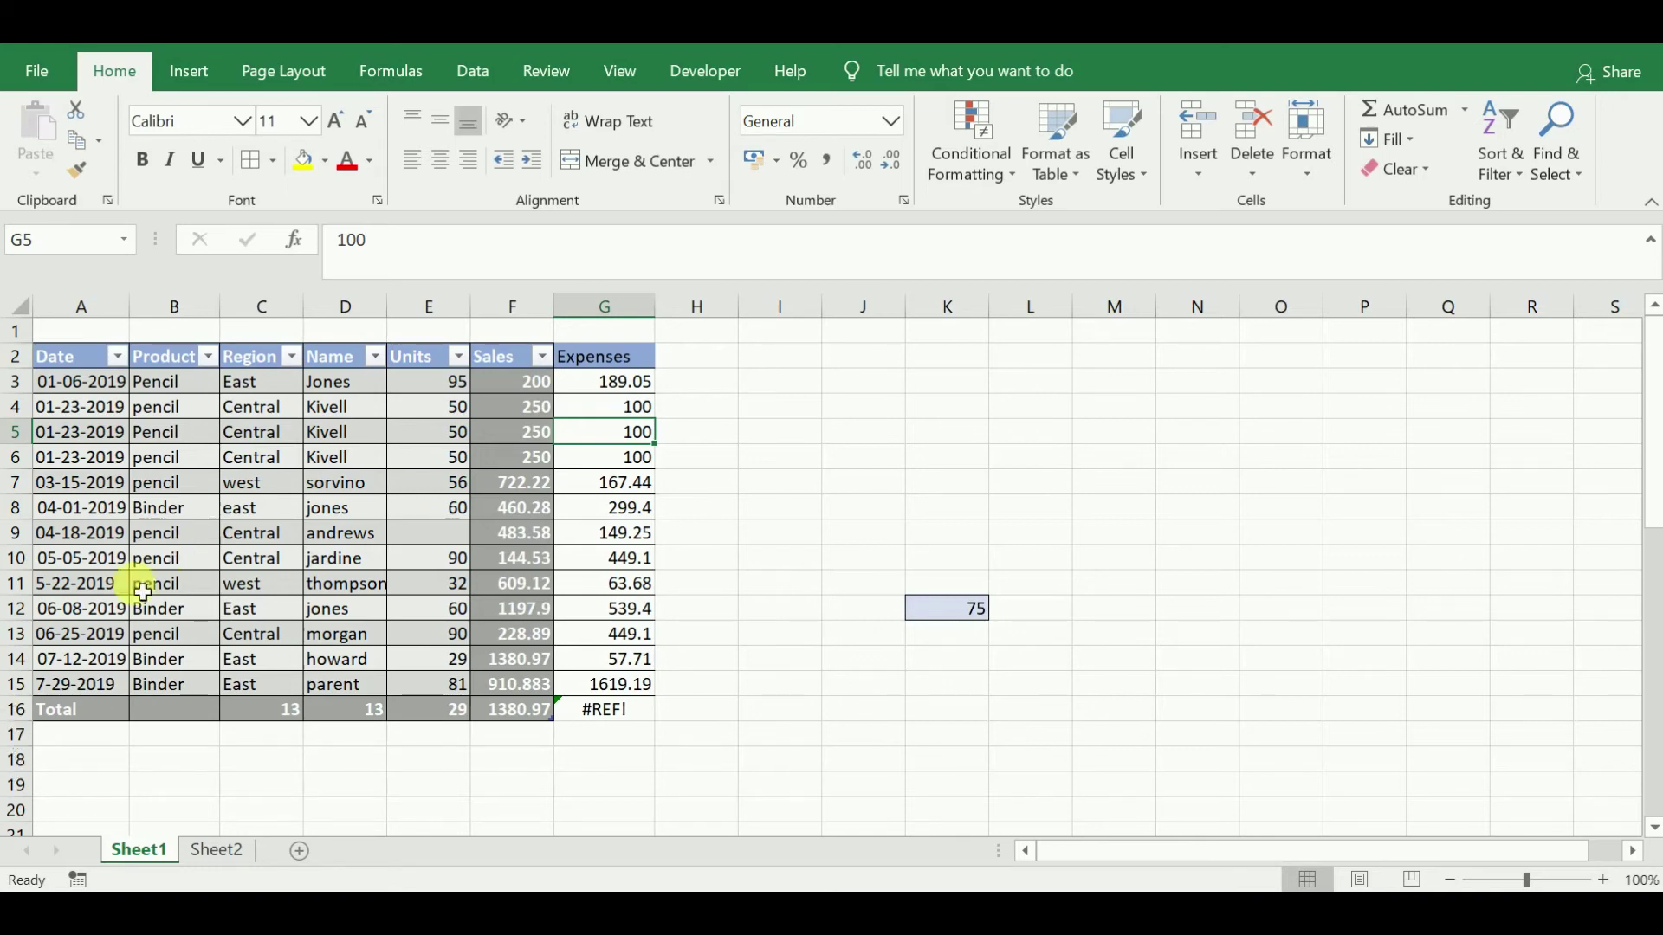
Insert a slicer for the Name column of the learnersworld table.
left_click(117, 613)
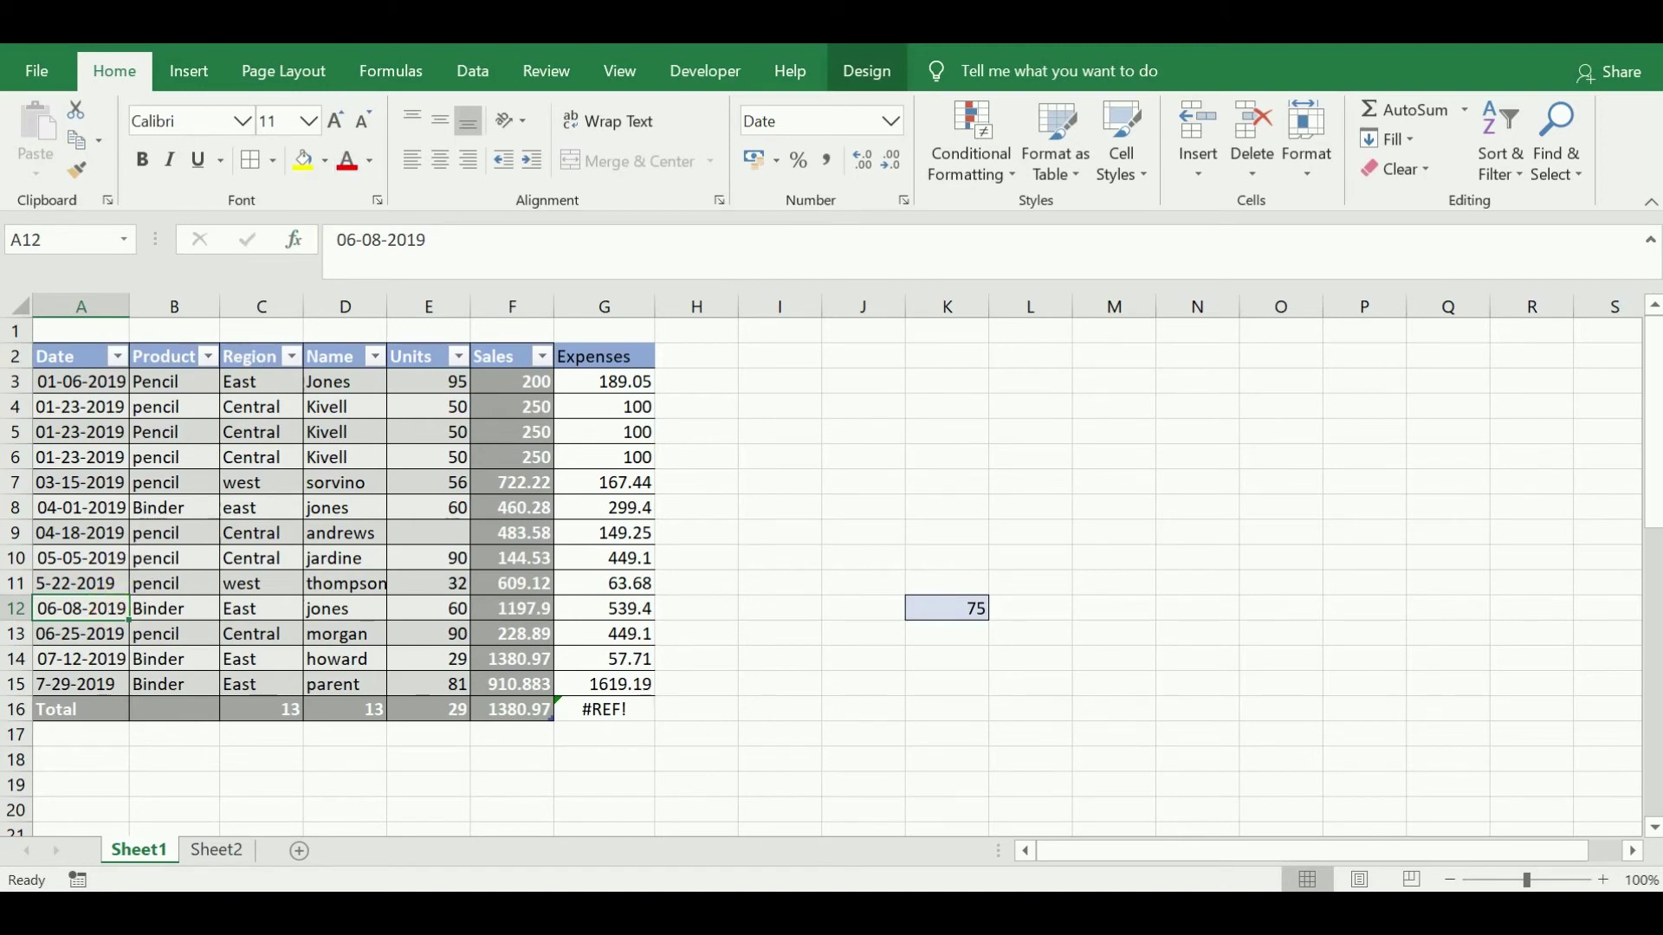
left_click(887, 65)
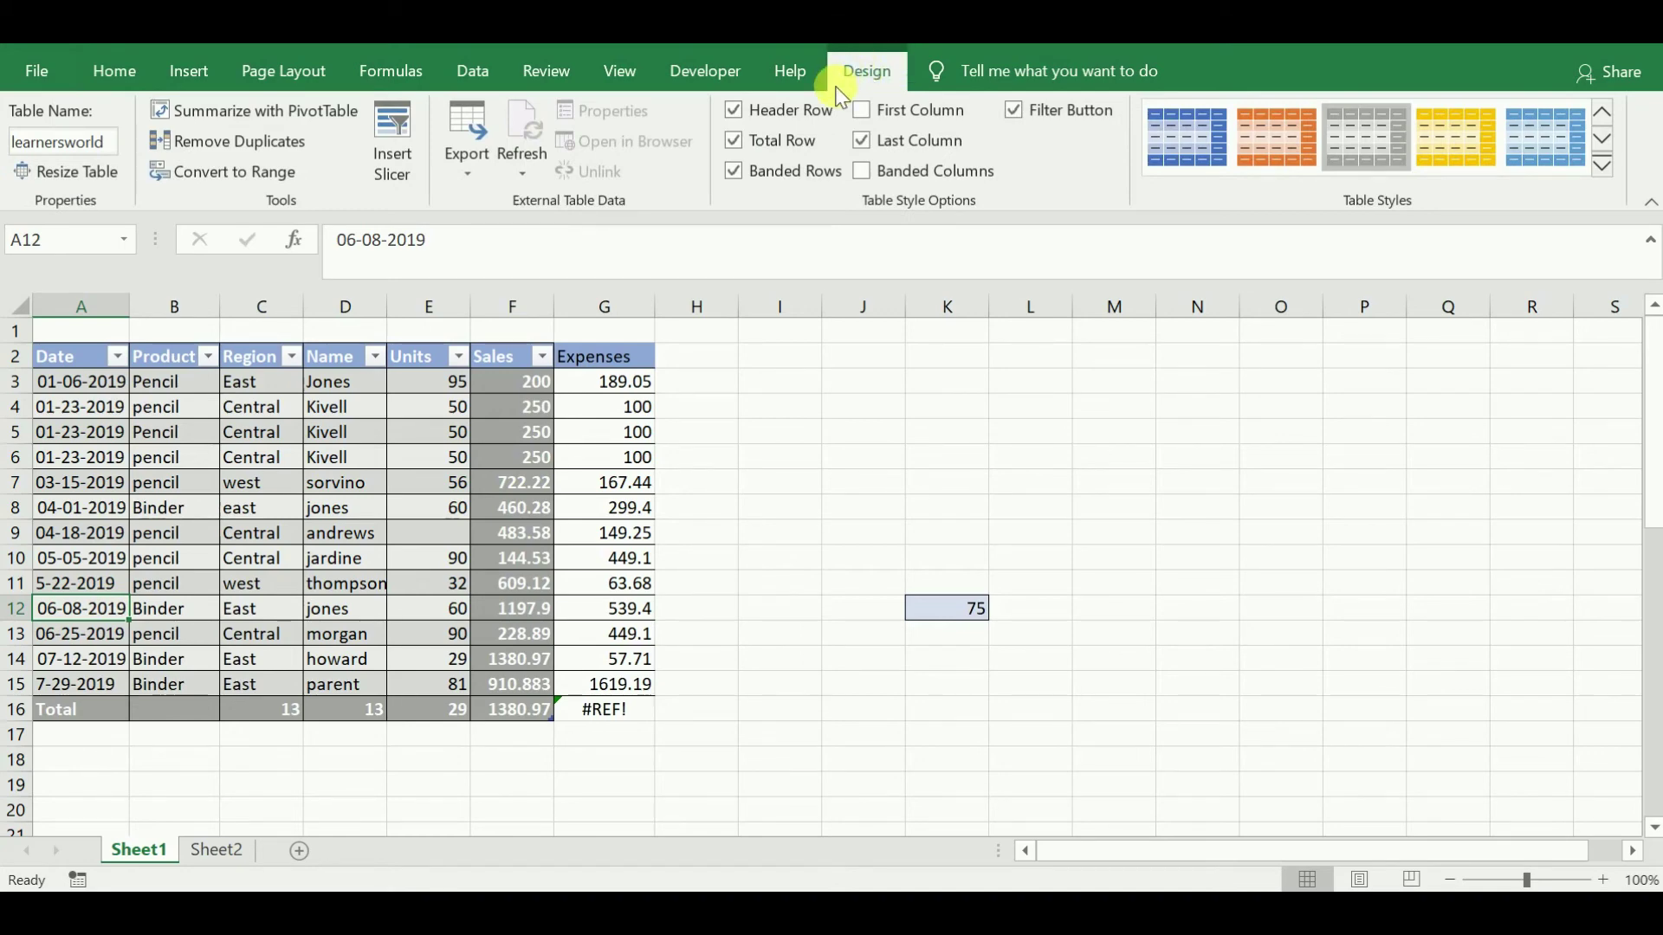
left_click(381, 147)
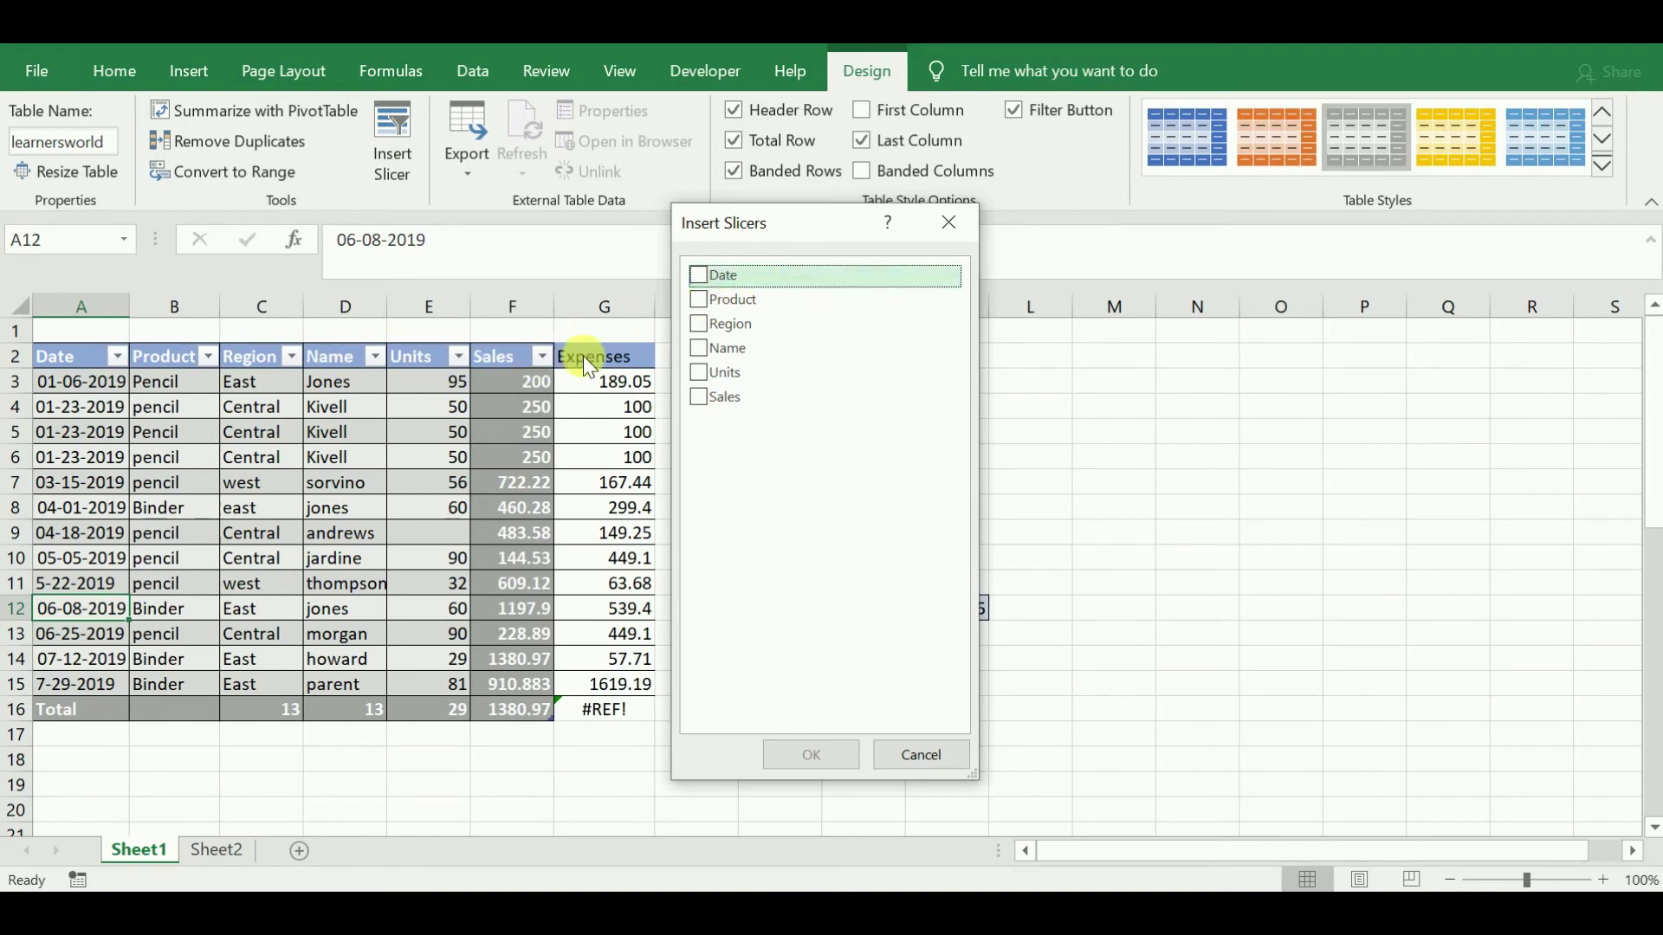
left_click(698, 347)
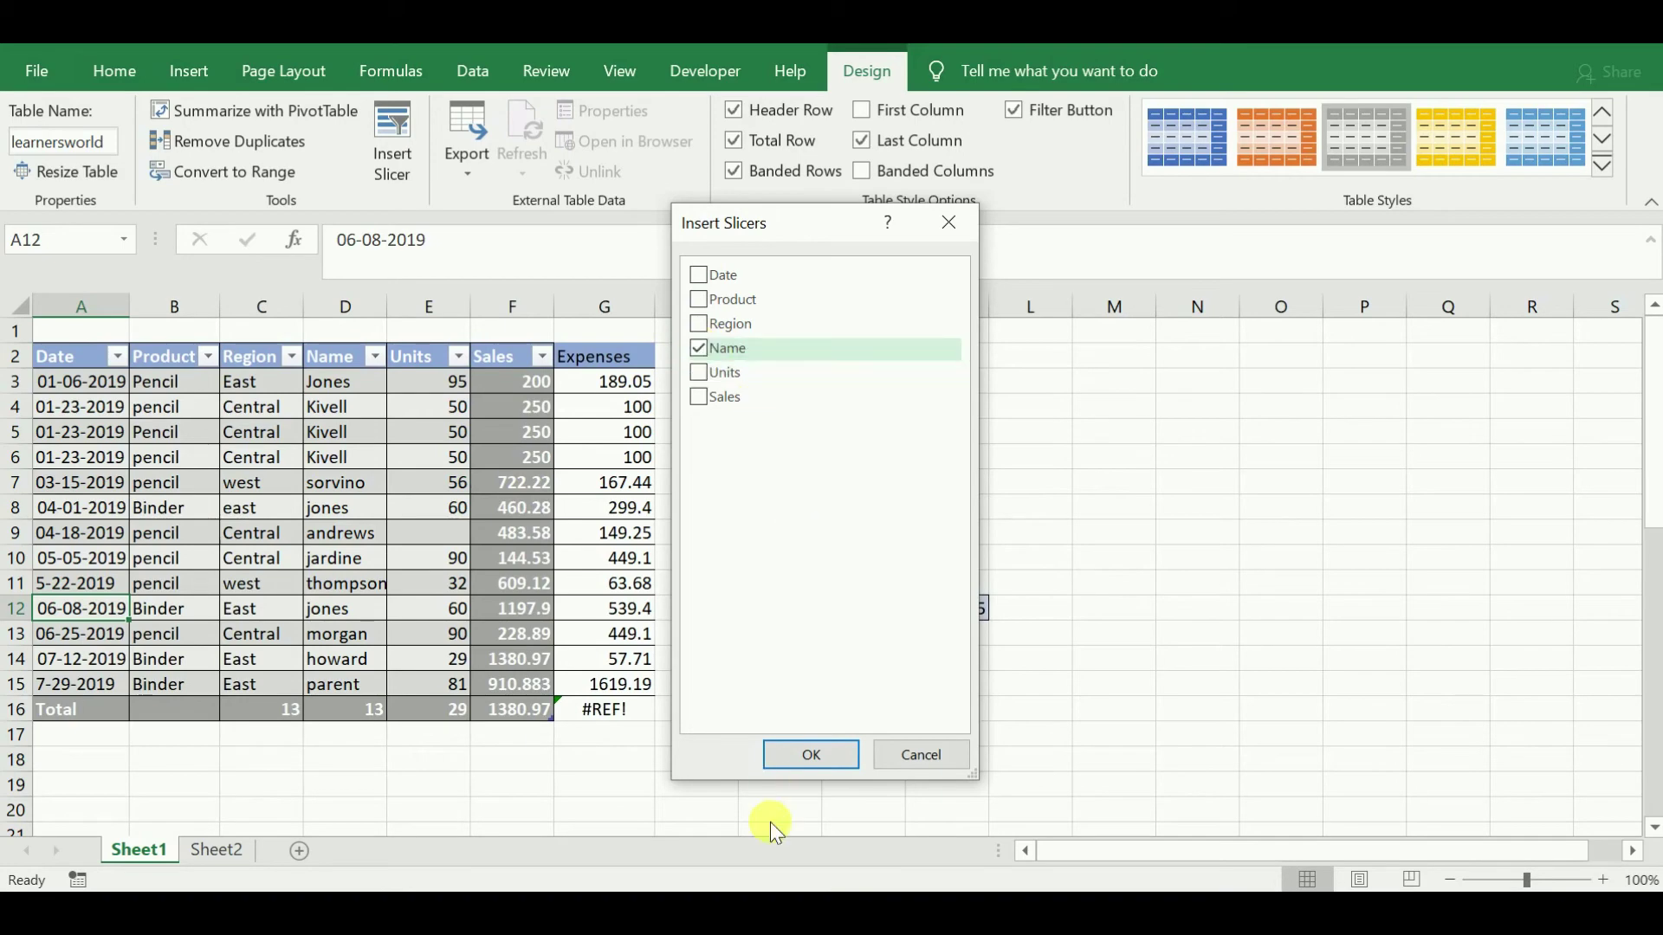
left_click(803, 758)
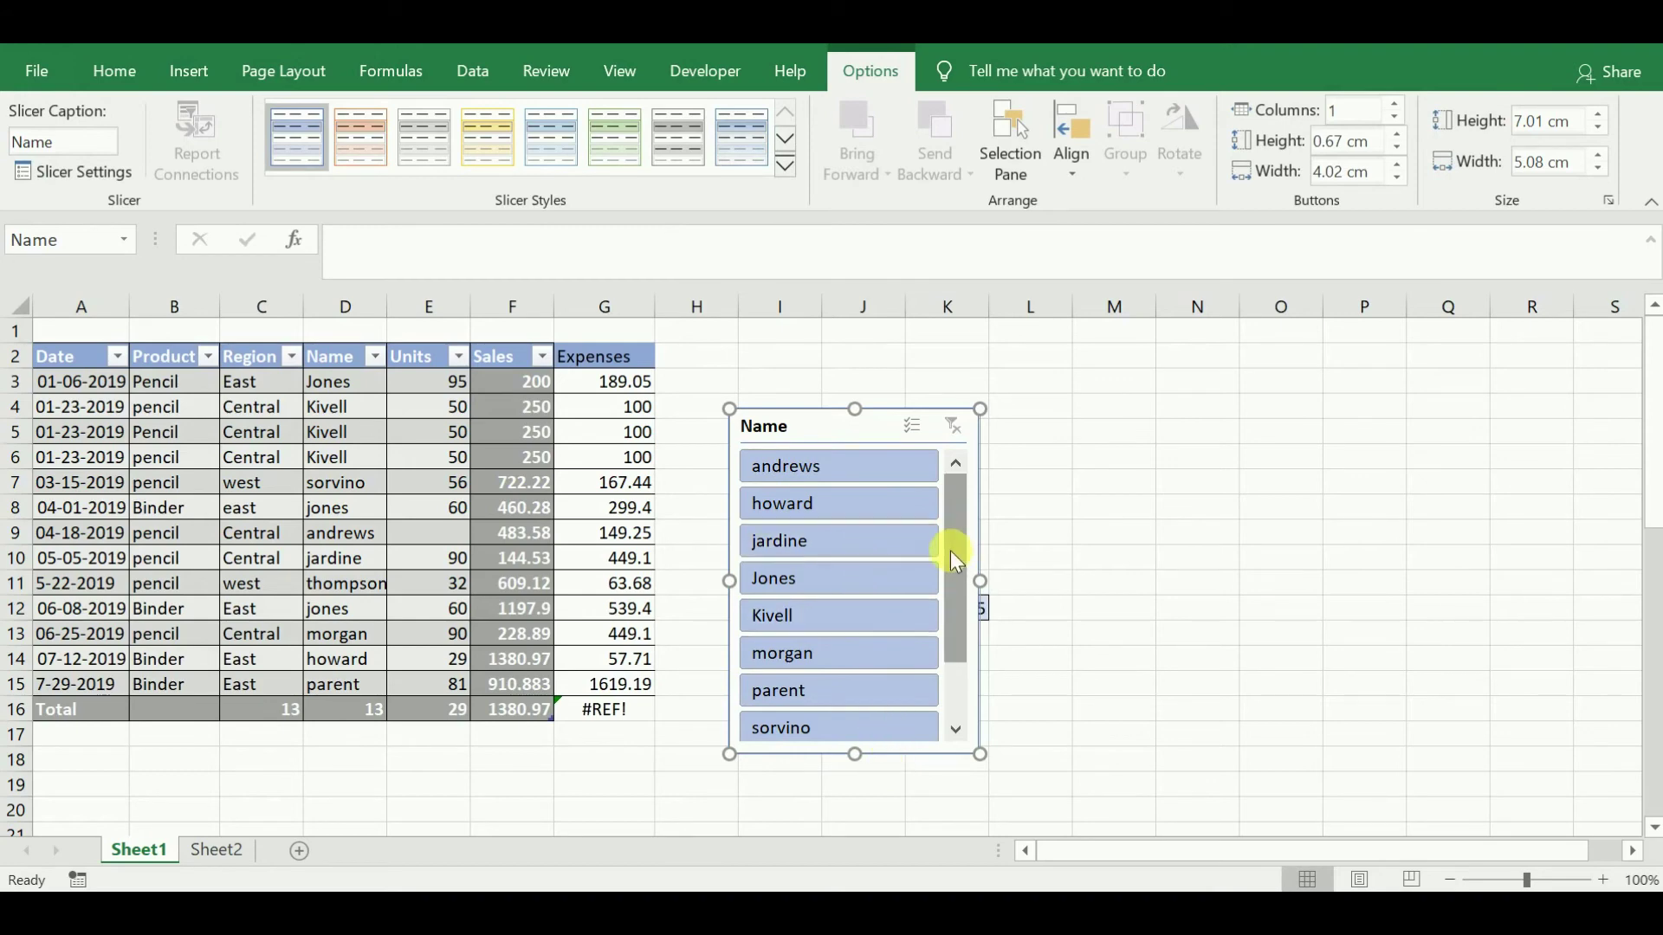
Compare the entries listed in the Name slicer with those in the Name column's filter list.
left_click_drag(953, 556, 942, 660)
left_click_drag(958, 581, 960, 497)
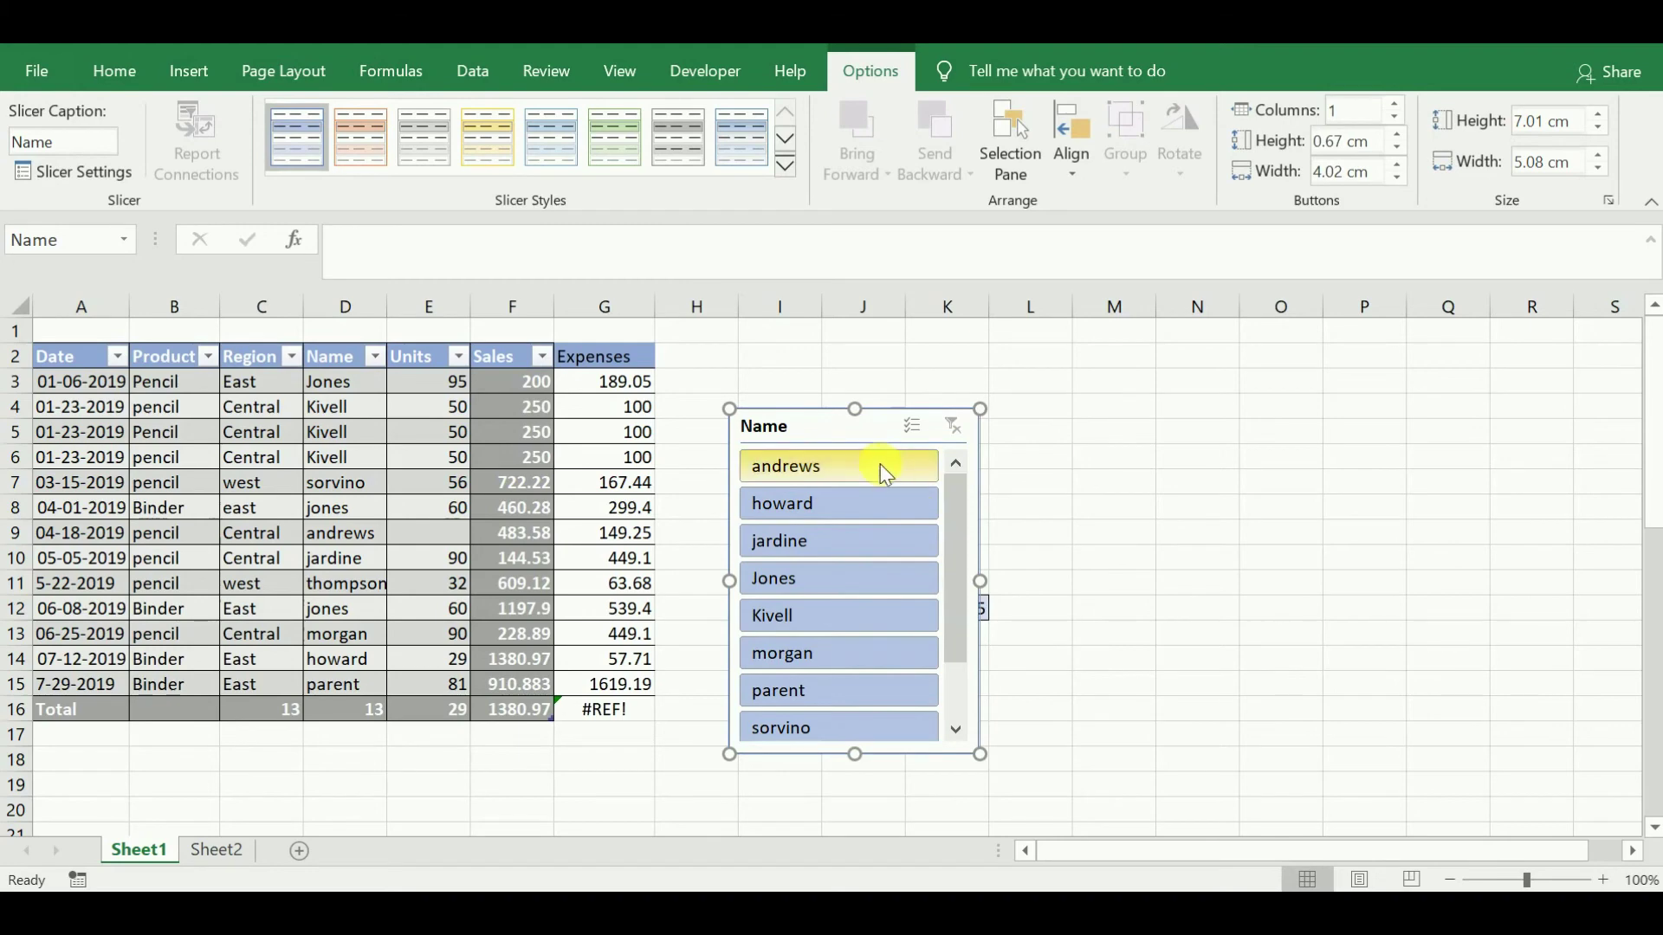
left_click(375, 358)
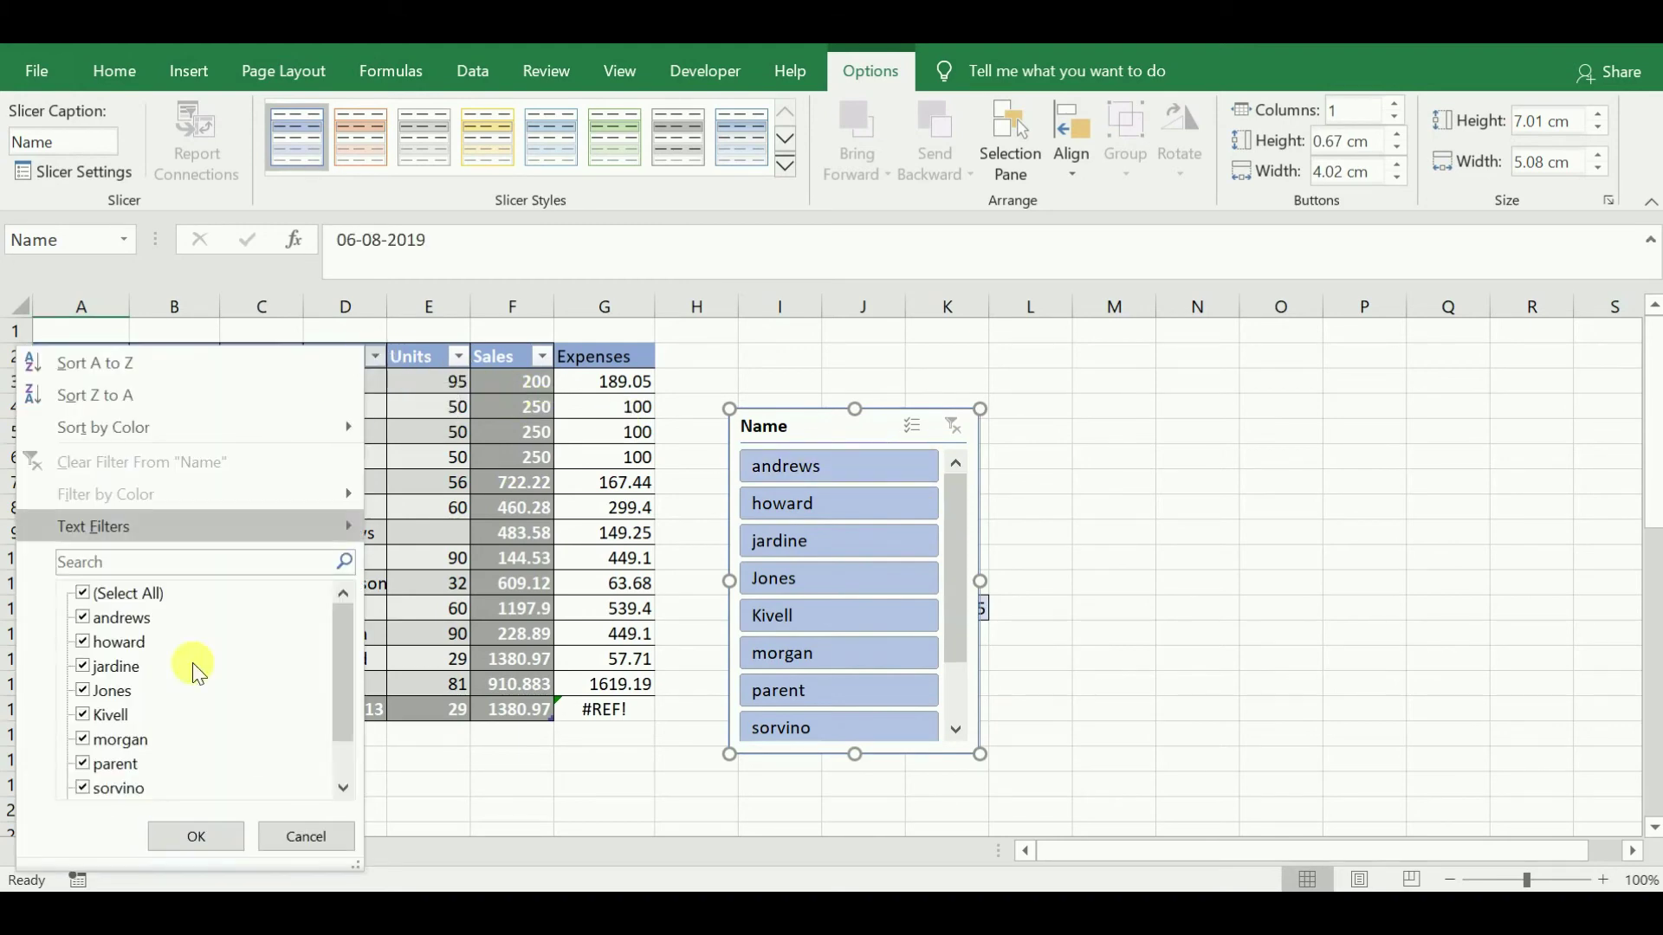
left_click(226, 836)
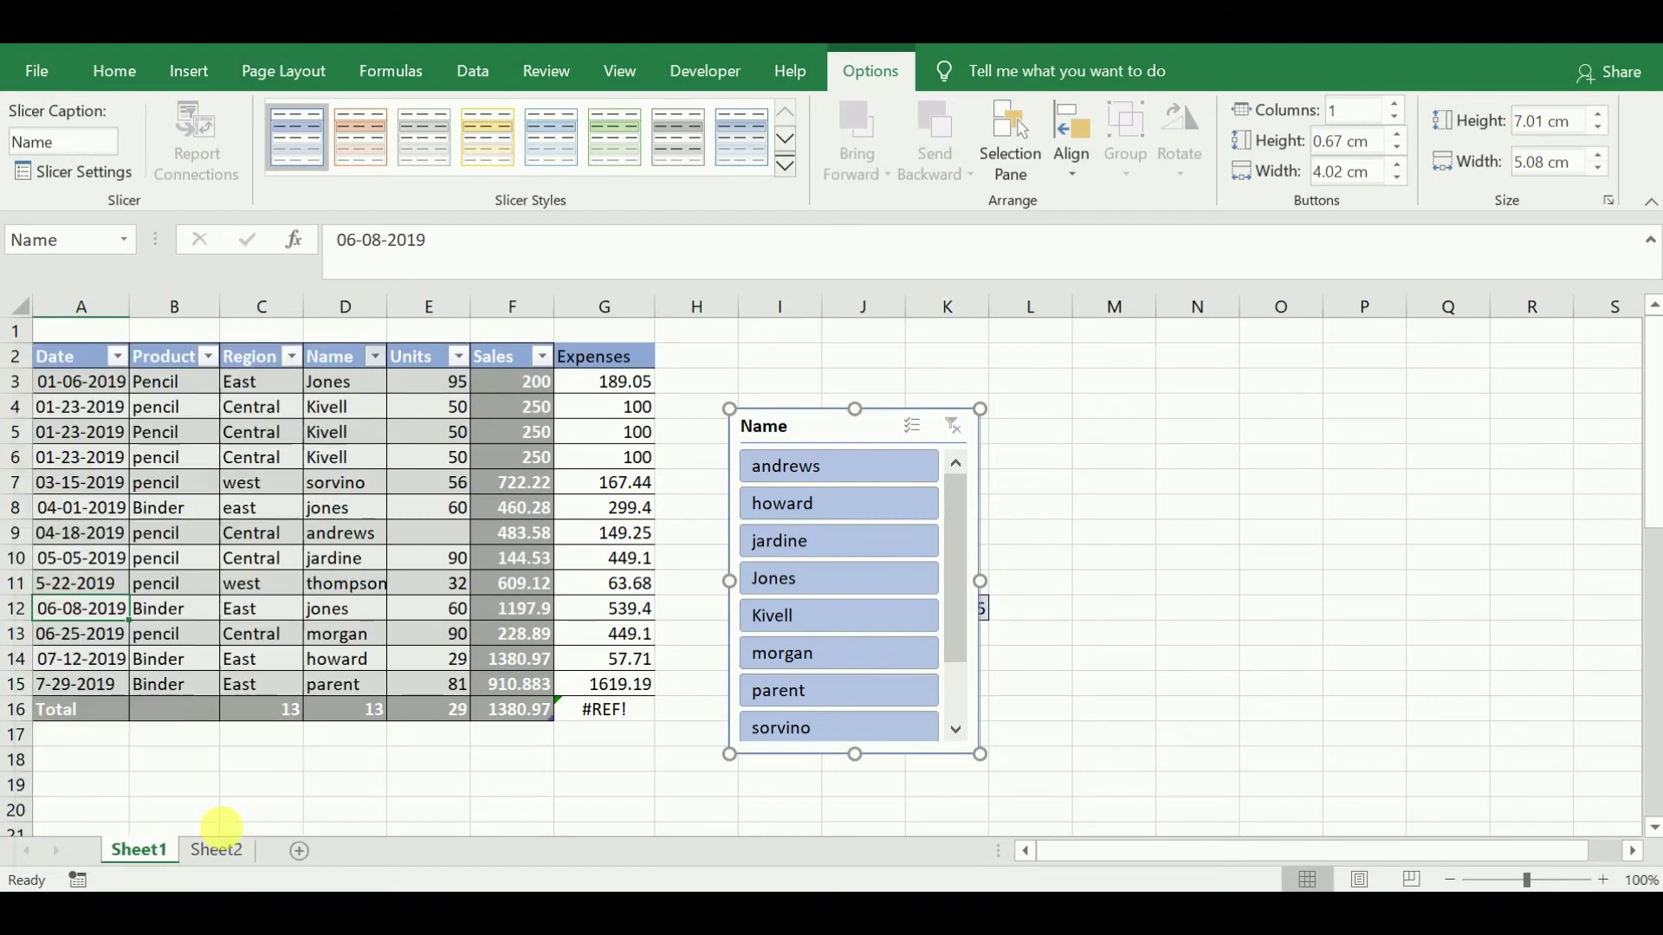
Filter the table with the Name slicer by its first, fourth and sixth entries, one at a time.
left_click(816, 457)
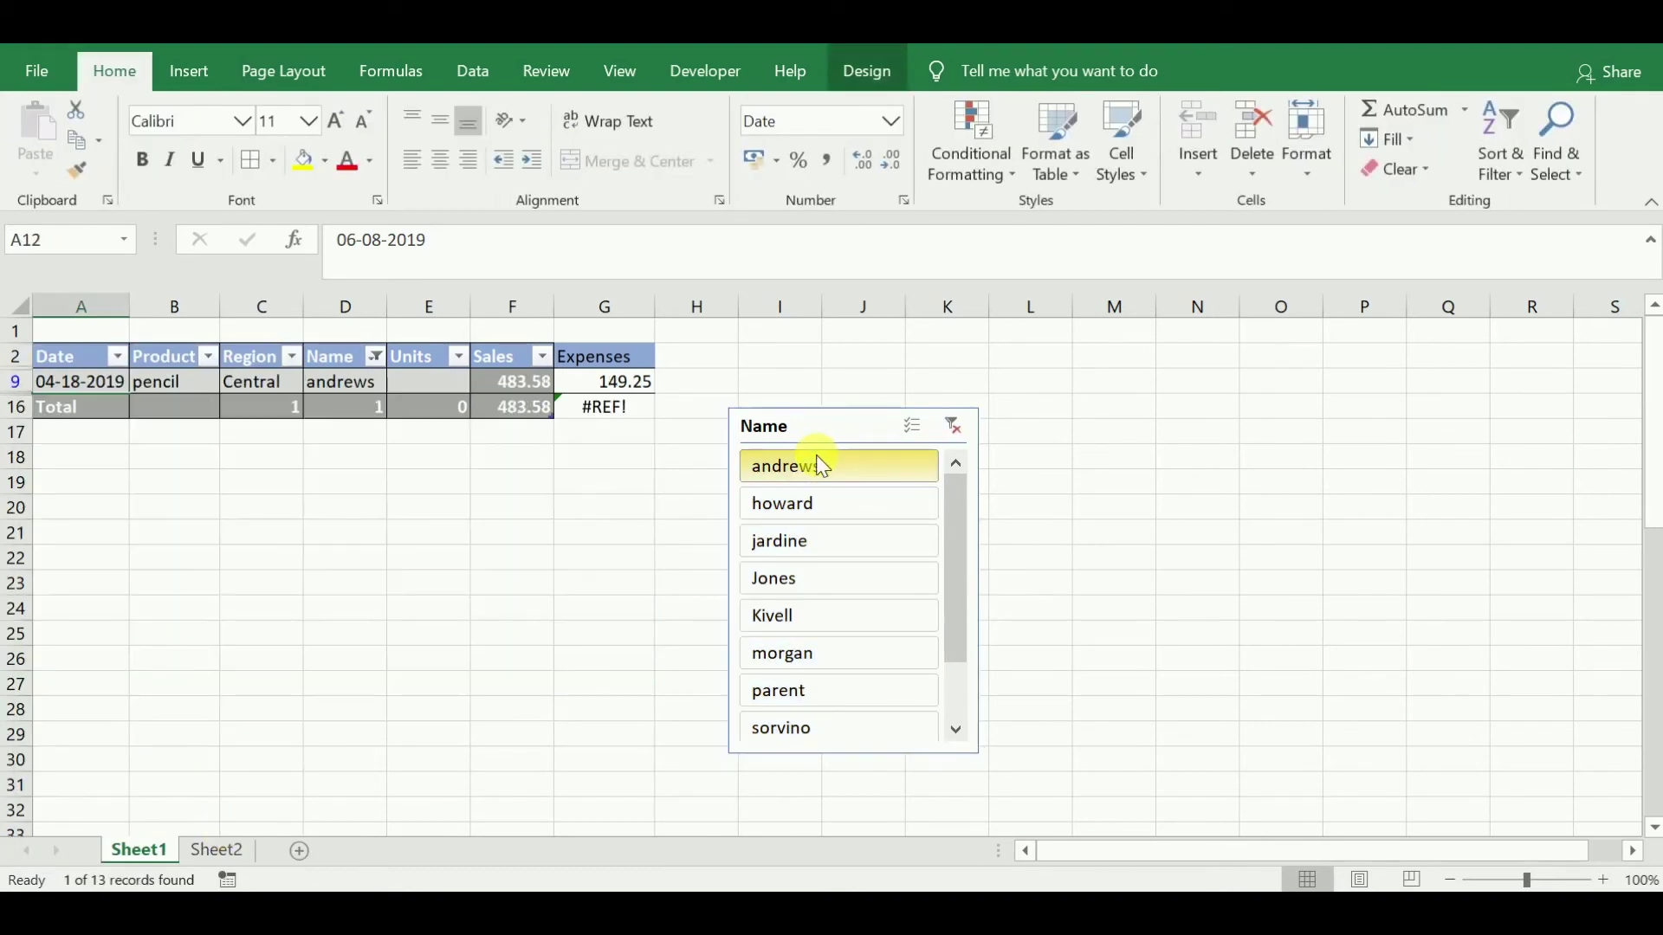
left_click(800, 582)
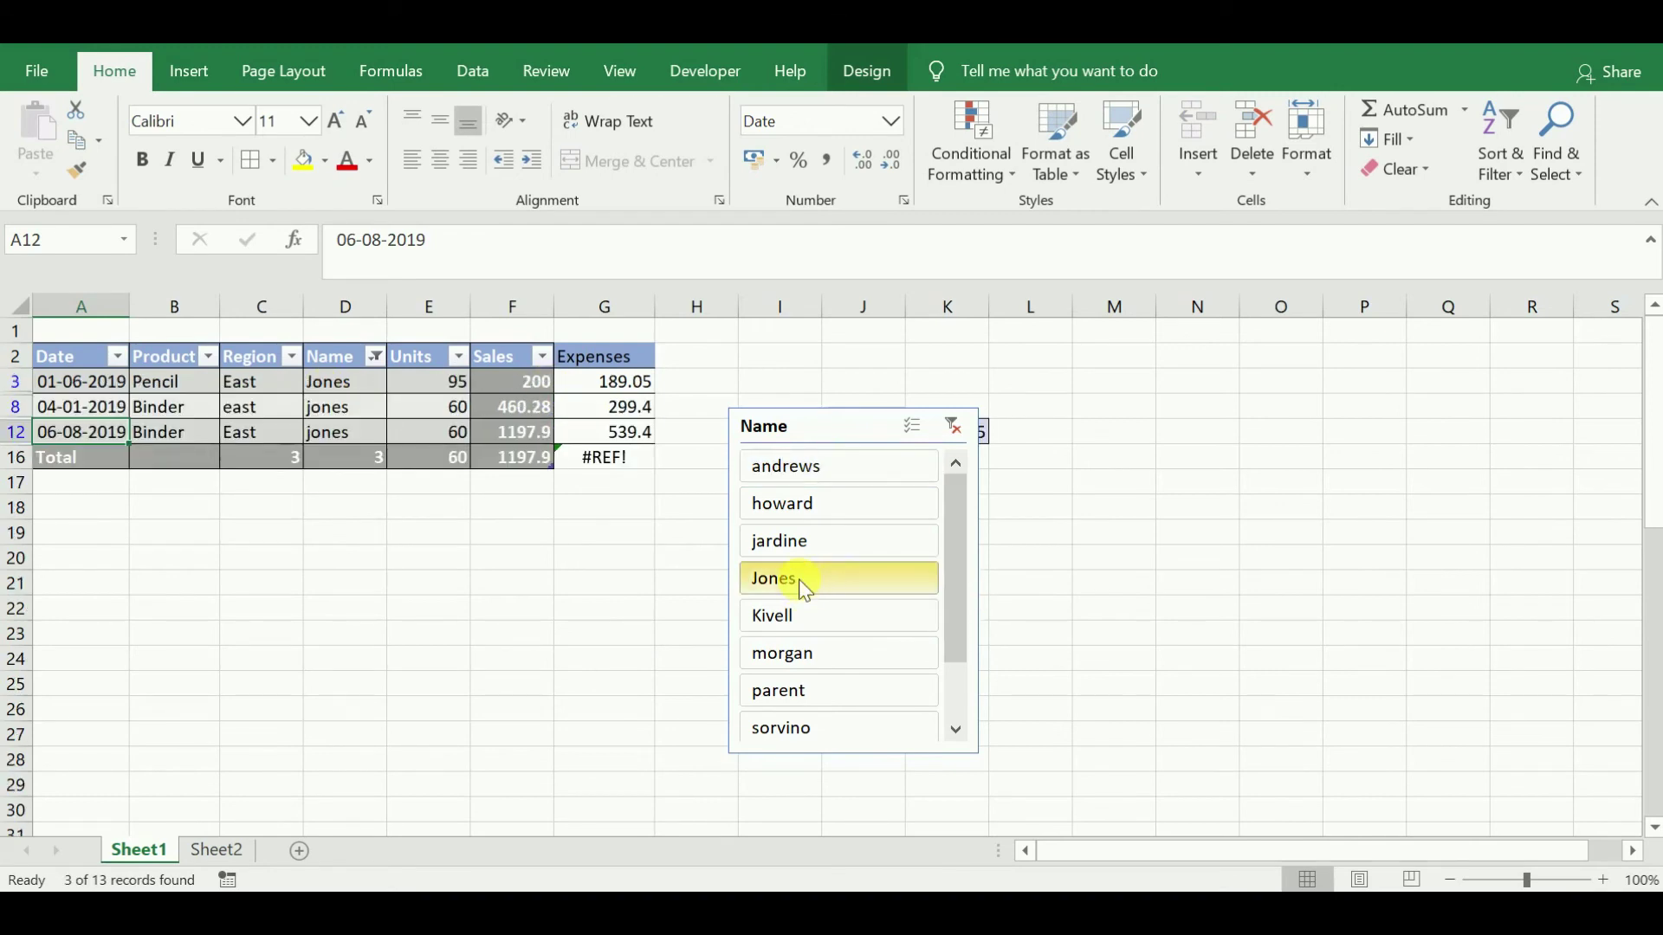
left_click(810, 667)
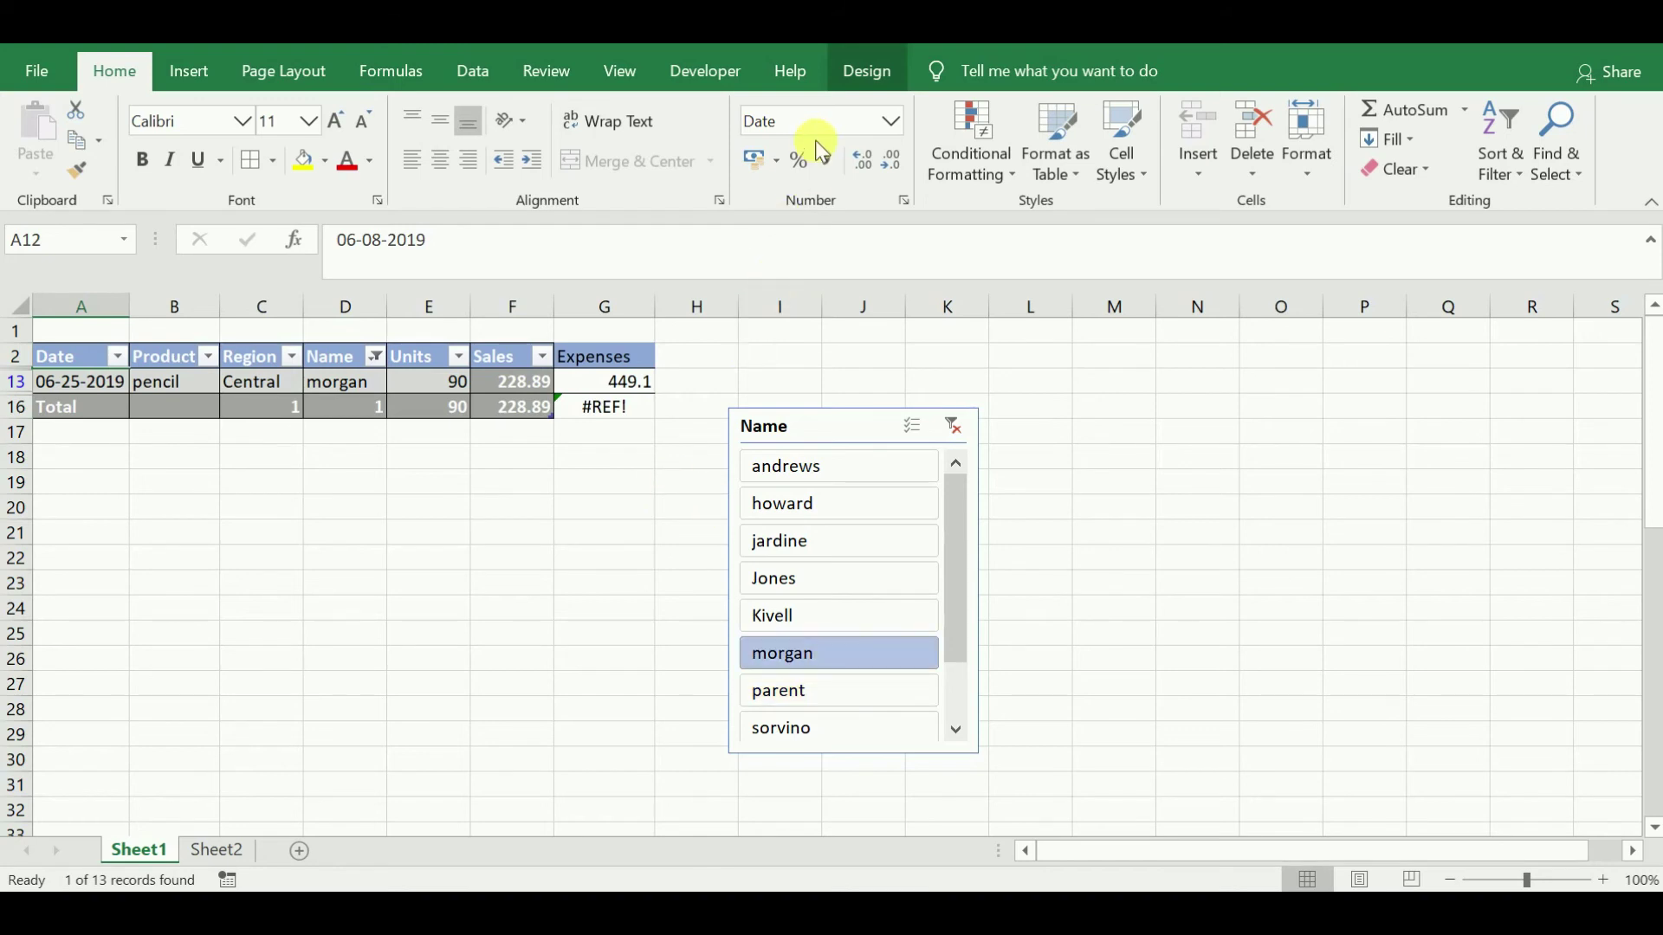
left_click(855, 65)
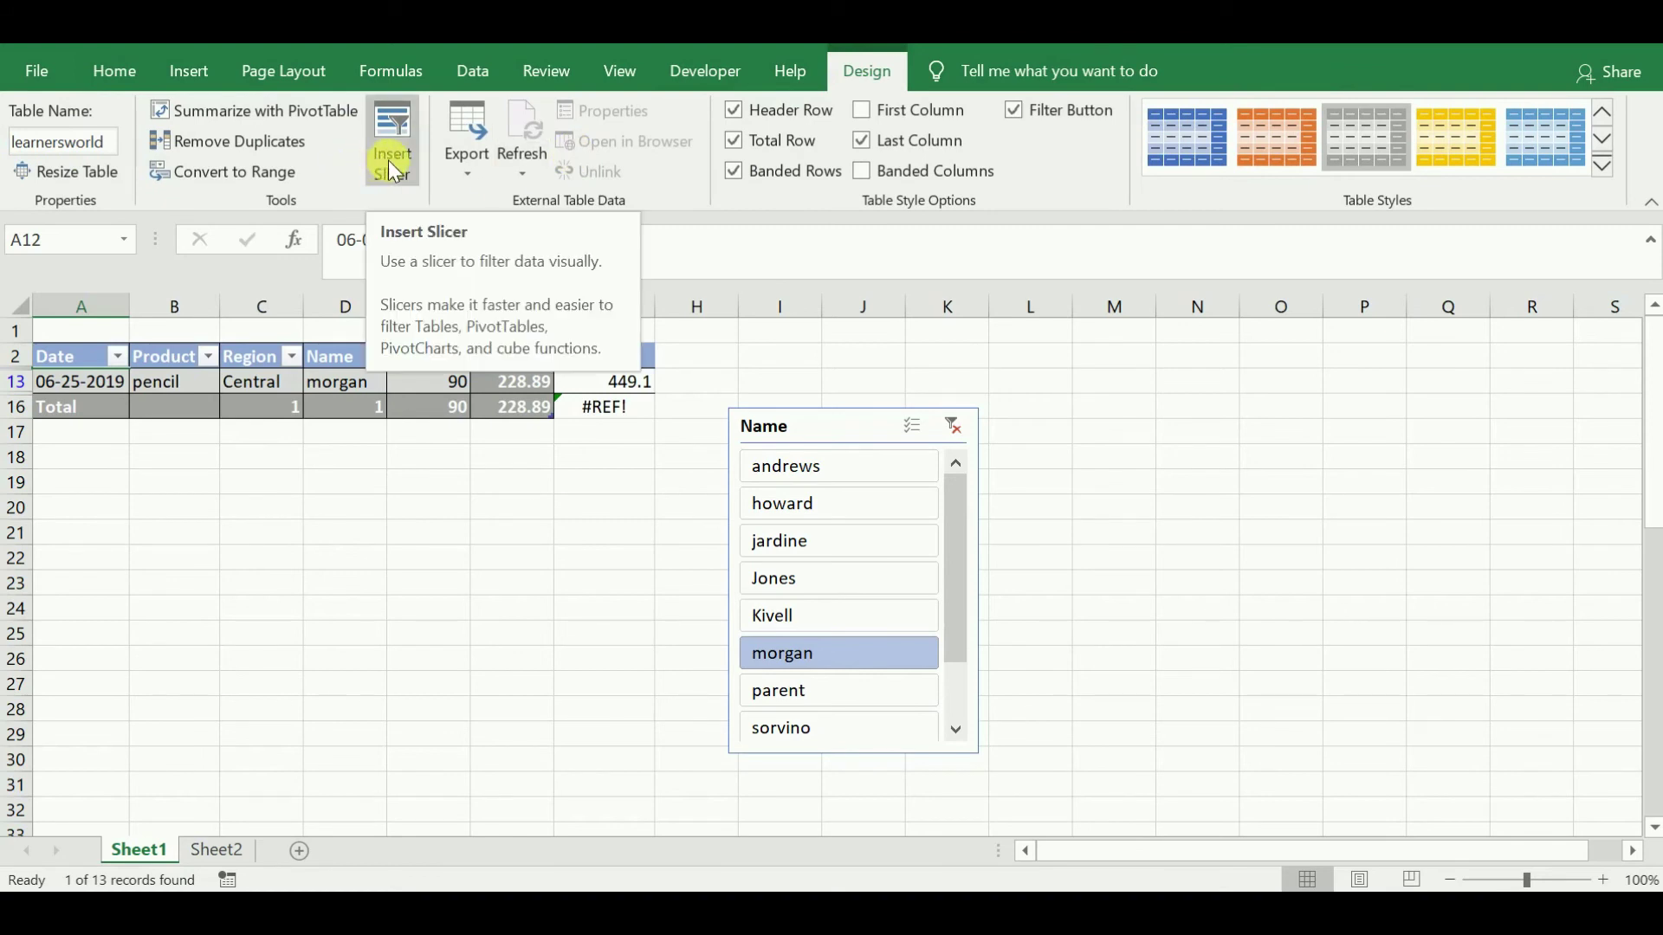
left_click(392, 168)
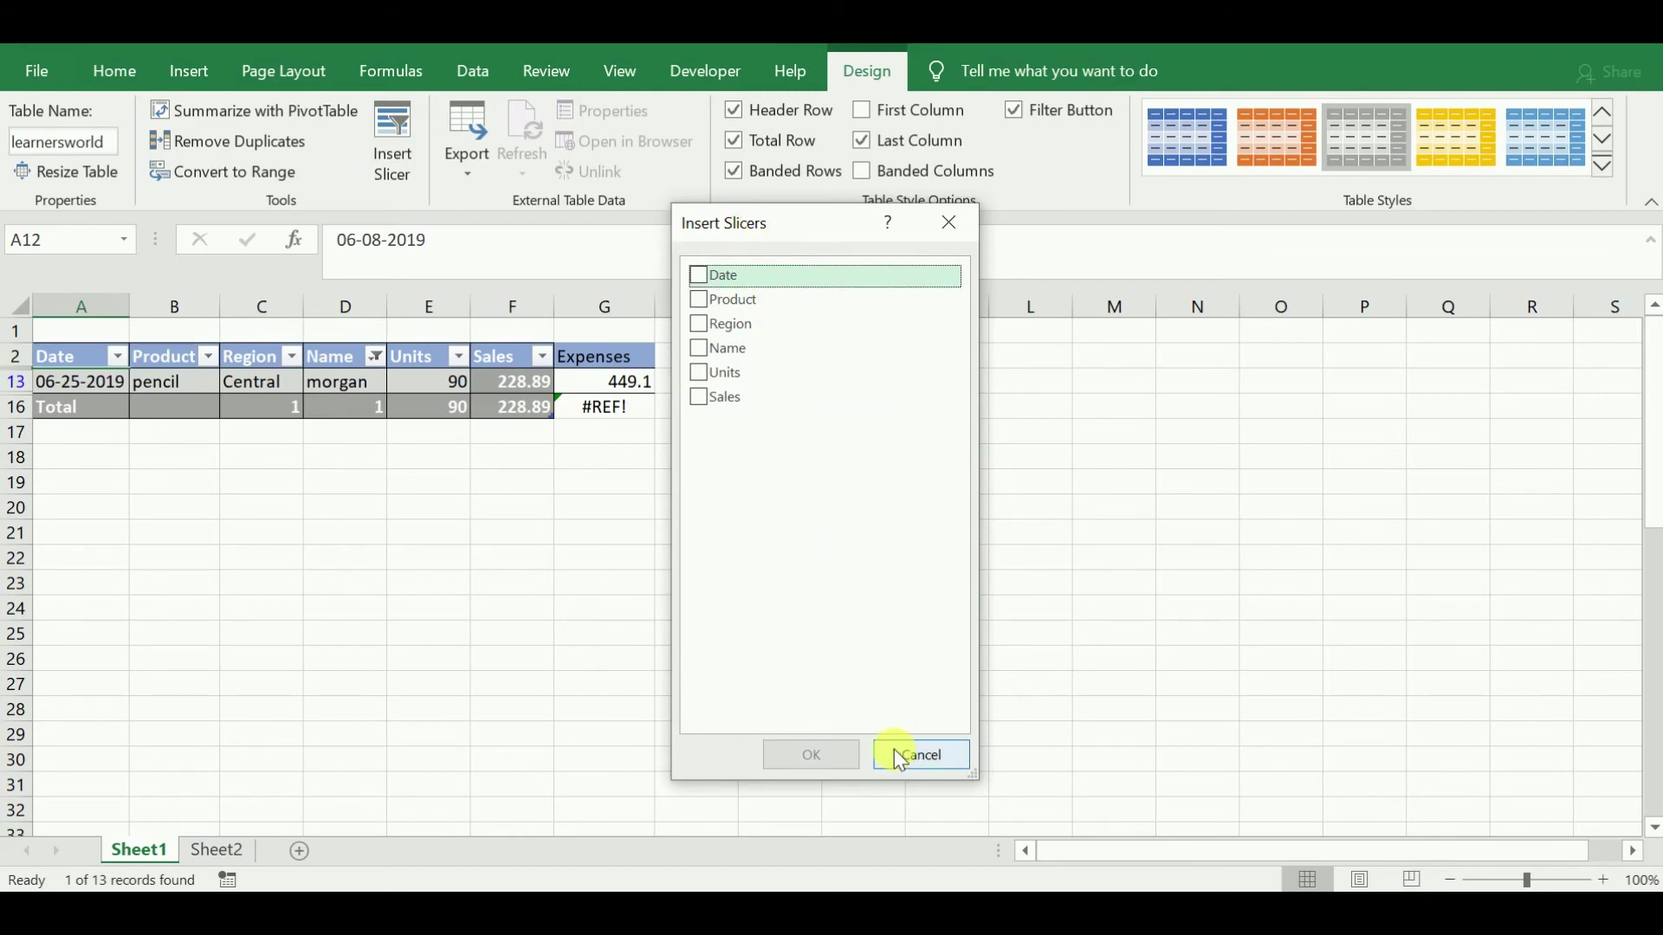
left_click(946, 224)
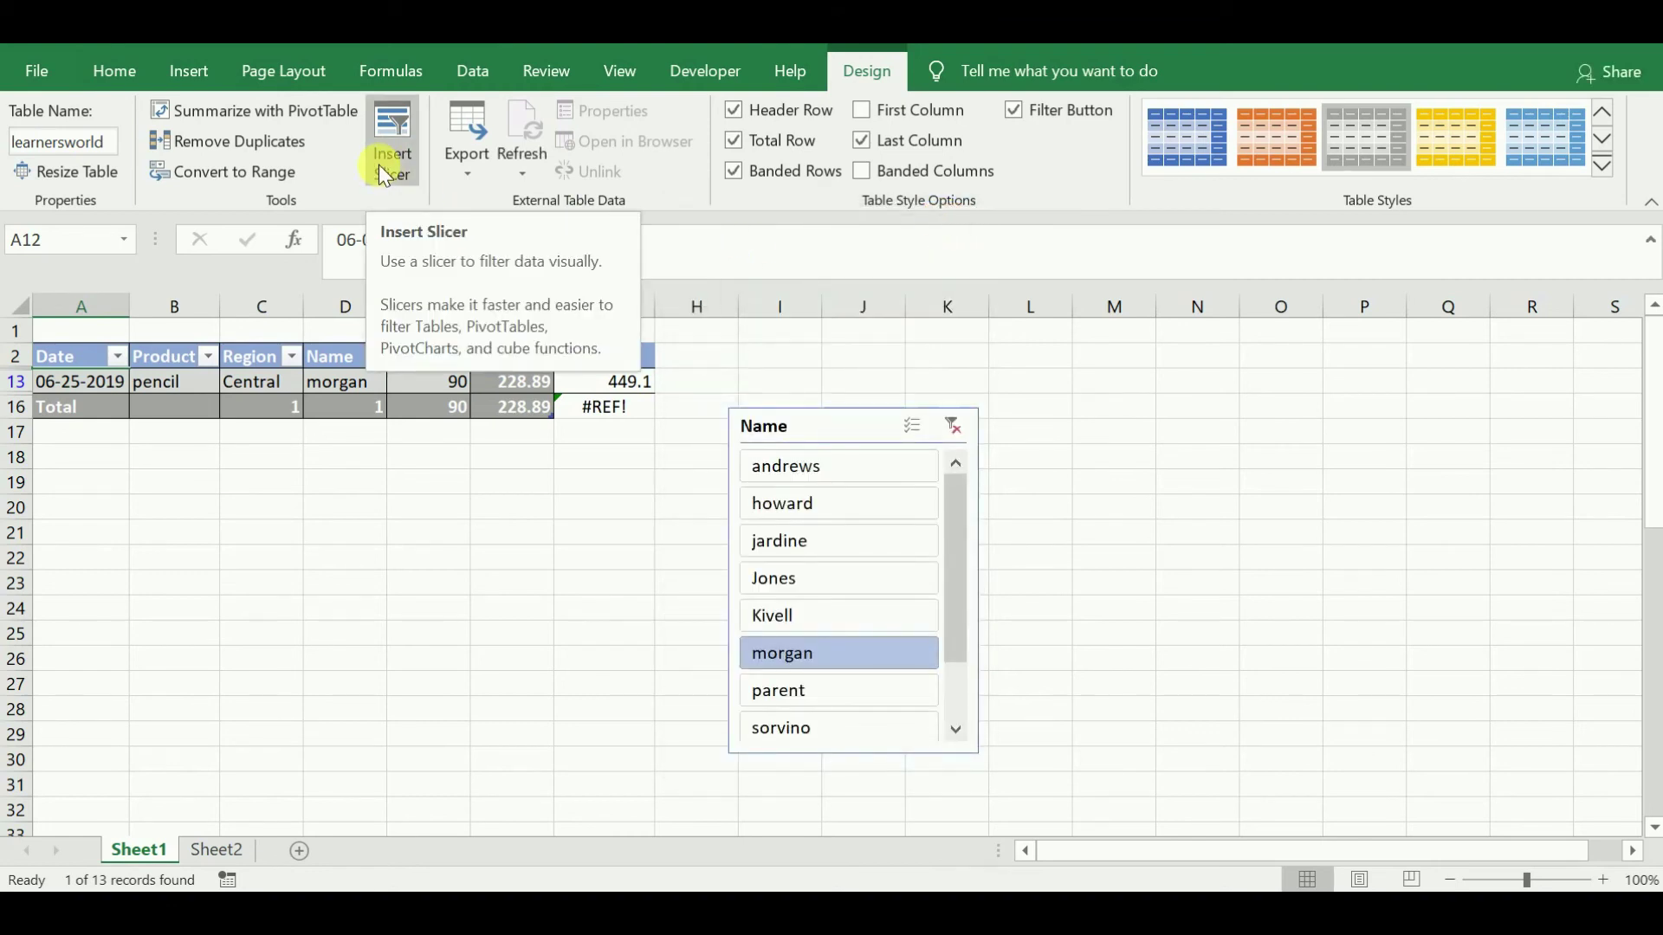
Clear the Name slicer's filter and delete the slicer from the sheet.
left_click(954, 428)
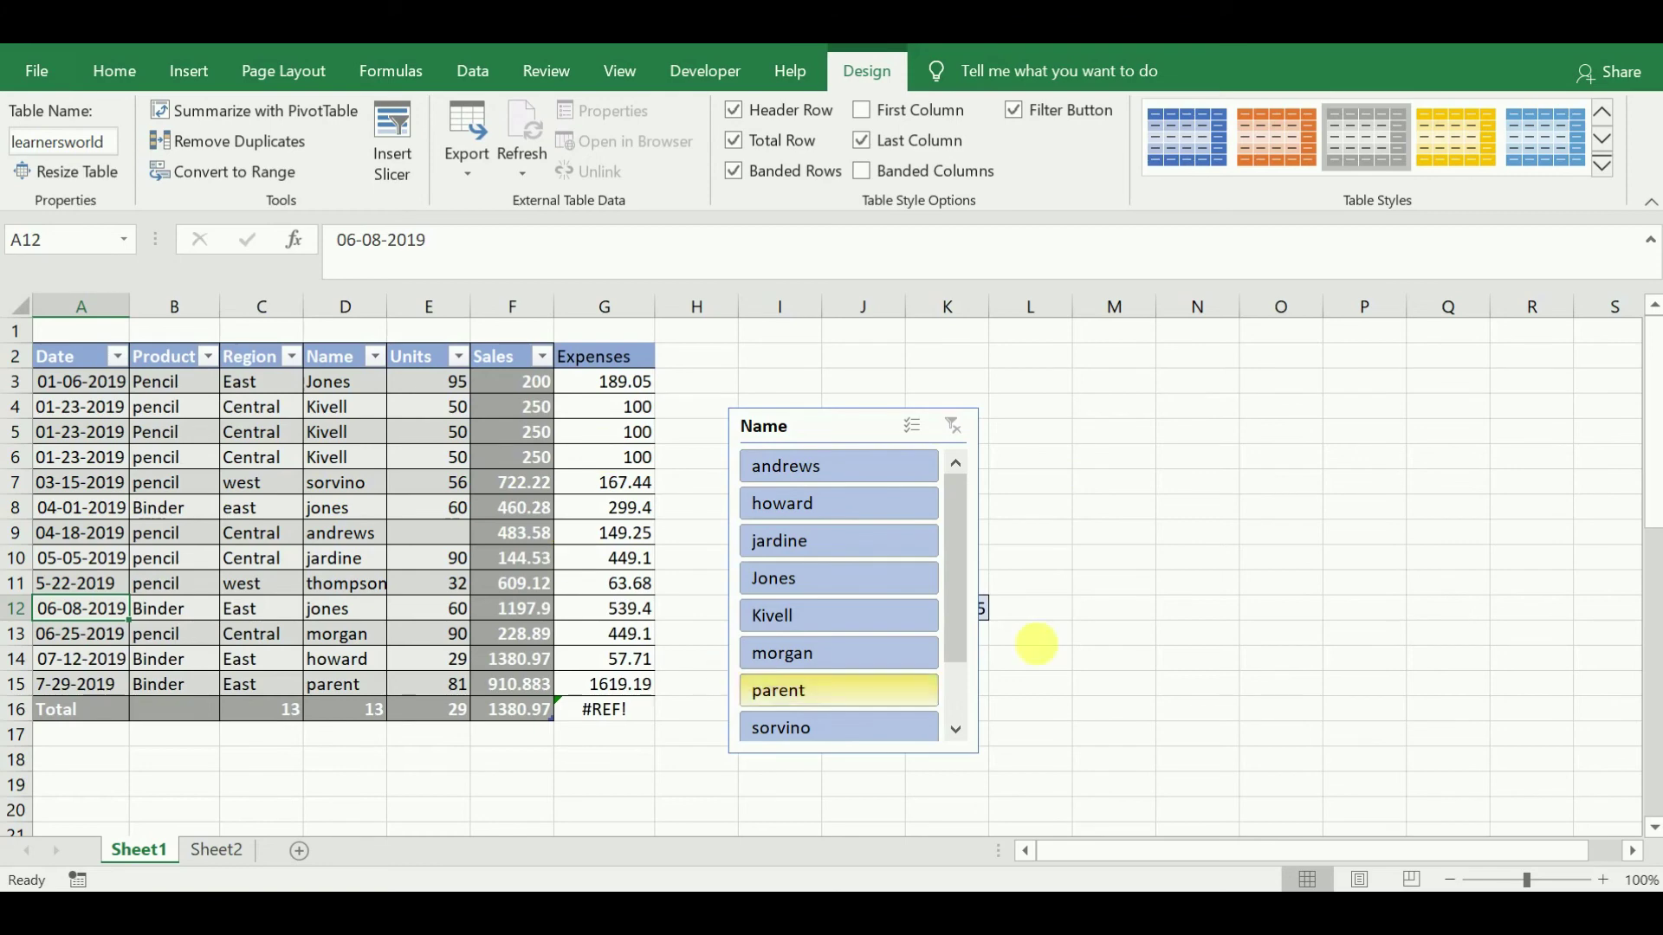
left_click(875, 425)
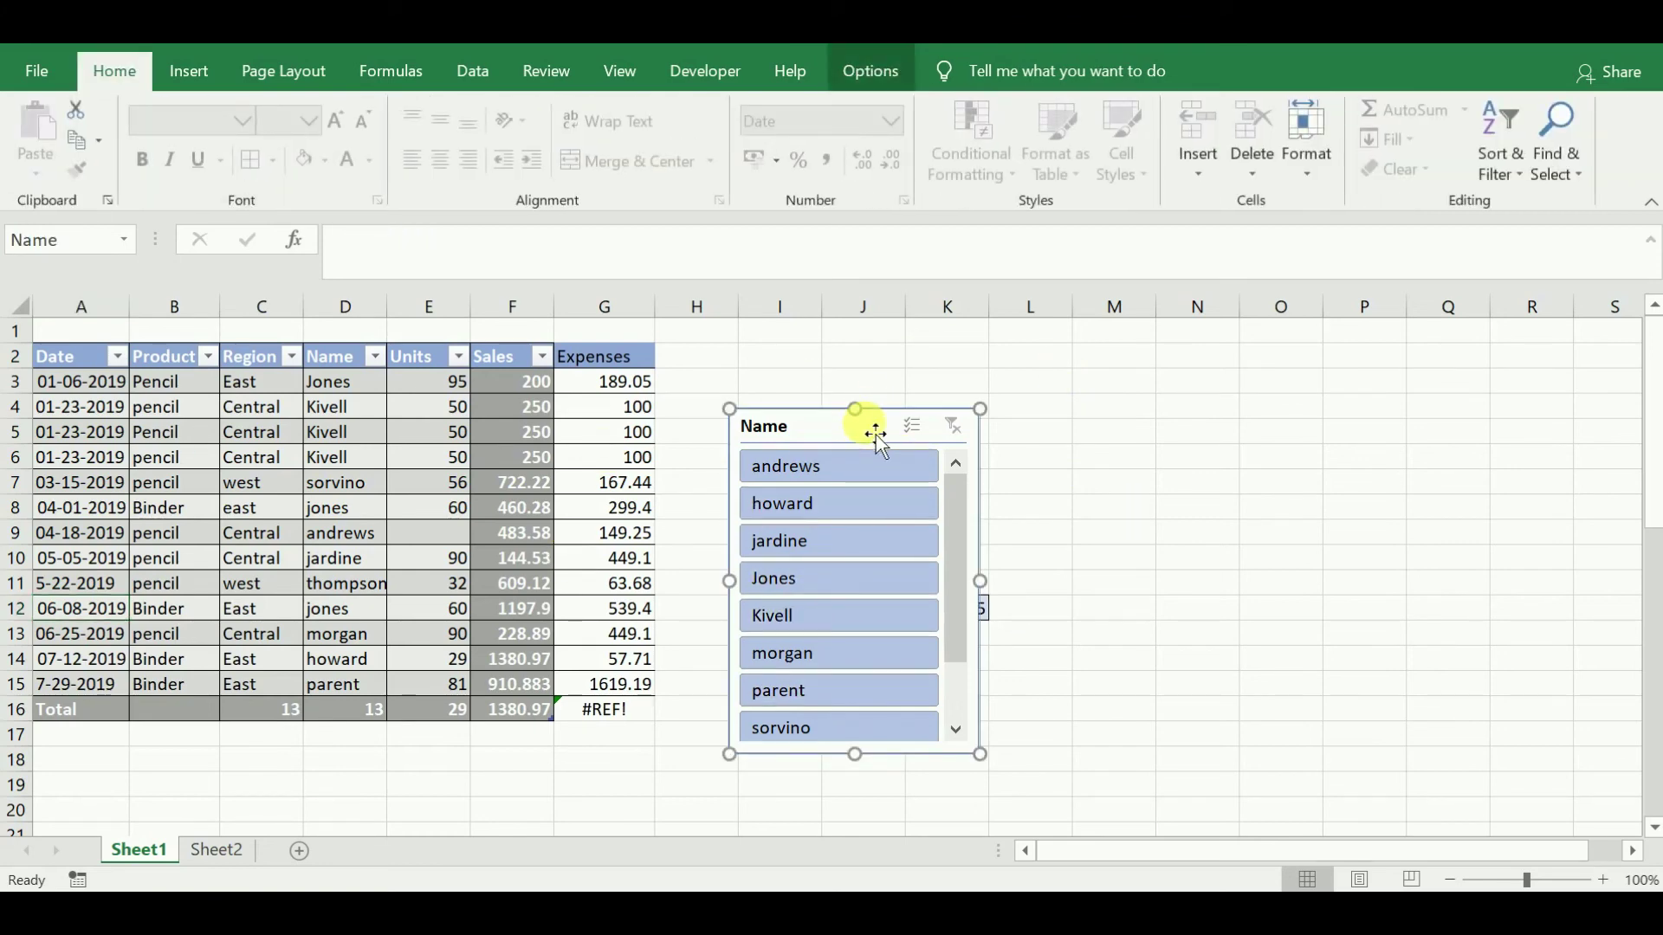
key("Delete")
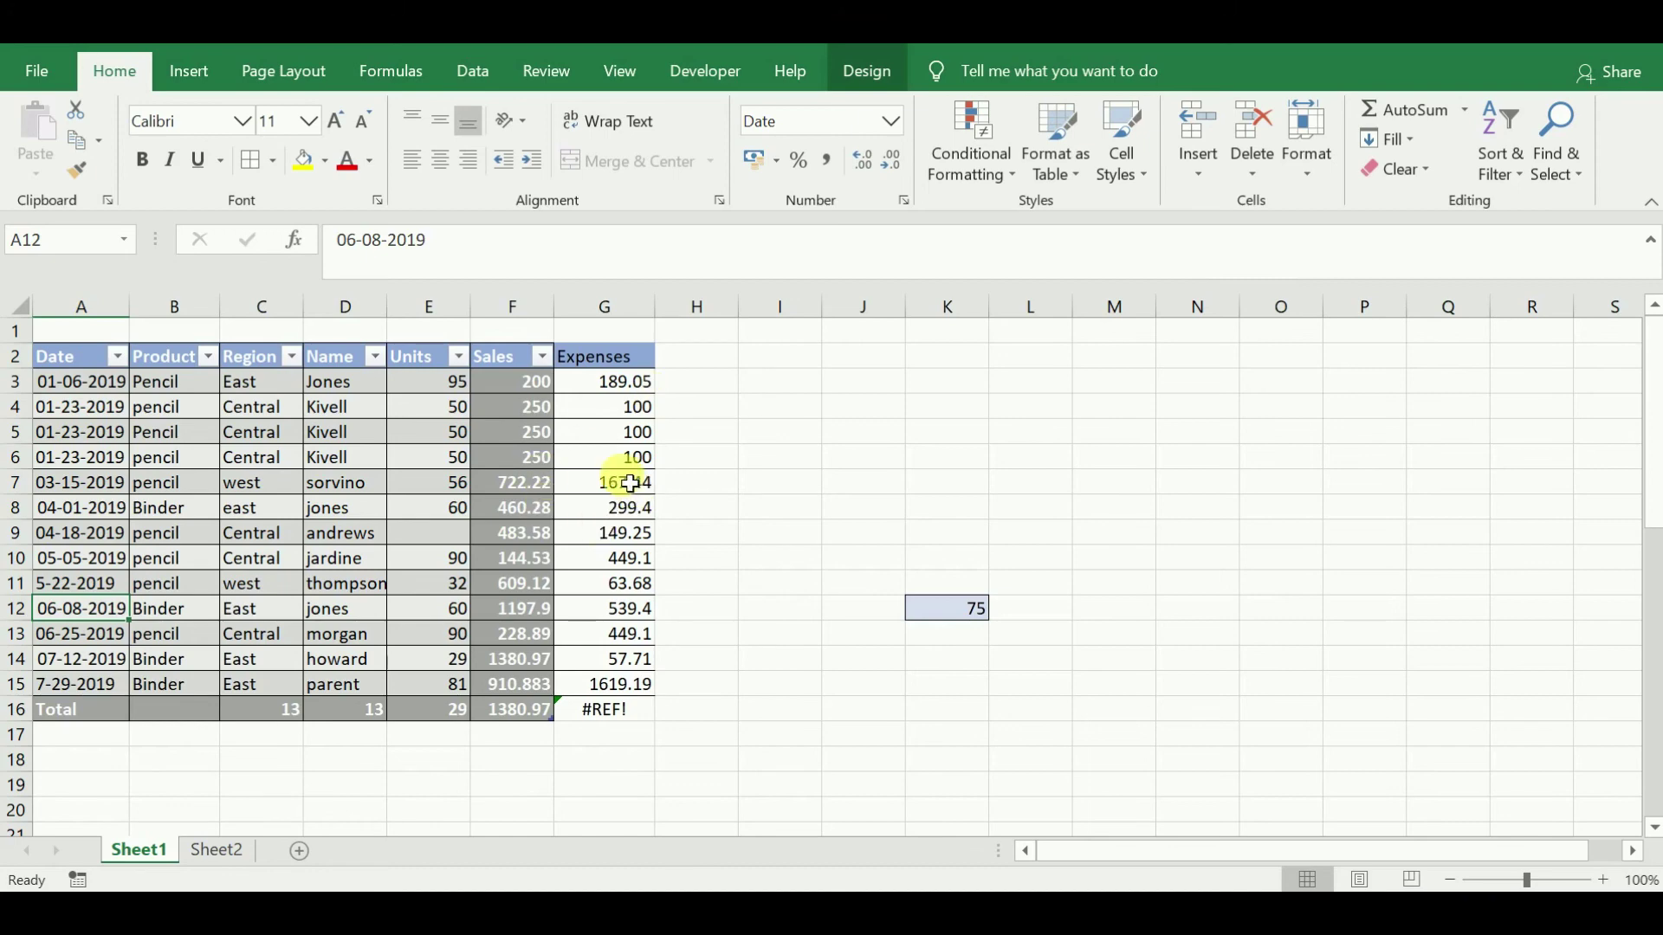
Highlight the repeated 01-23-2019 records in A4:E6 with yellow fill.
left_click(90, 413)
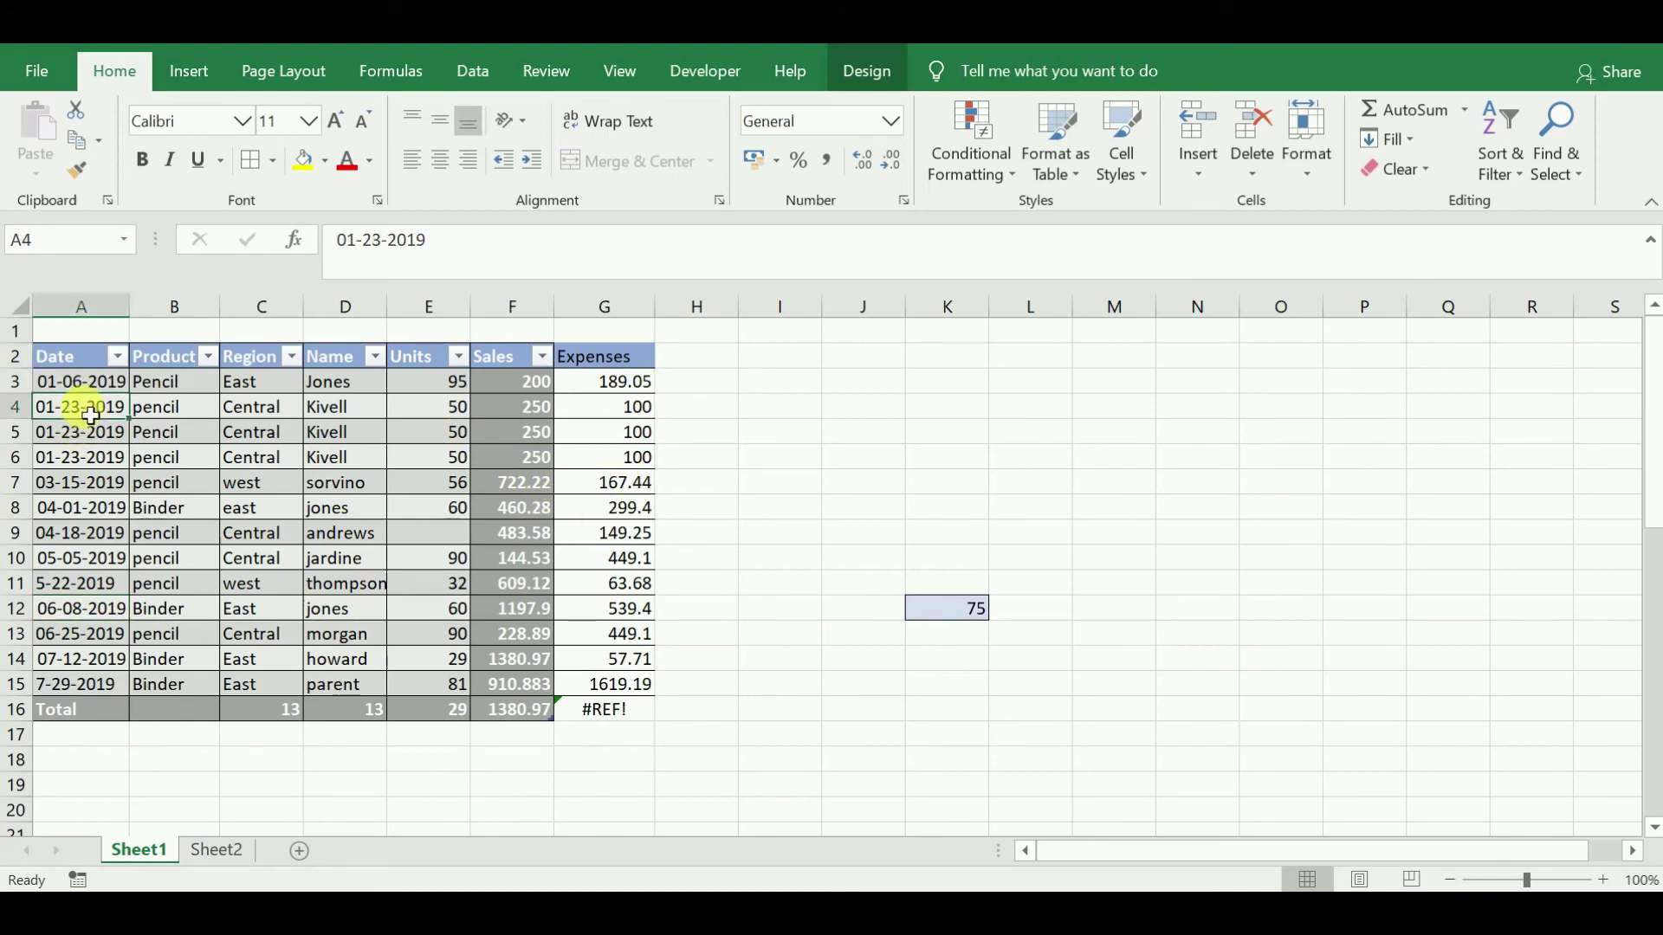
left_click_drag(90, 415, 454, 469)
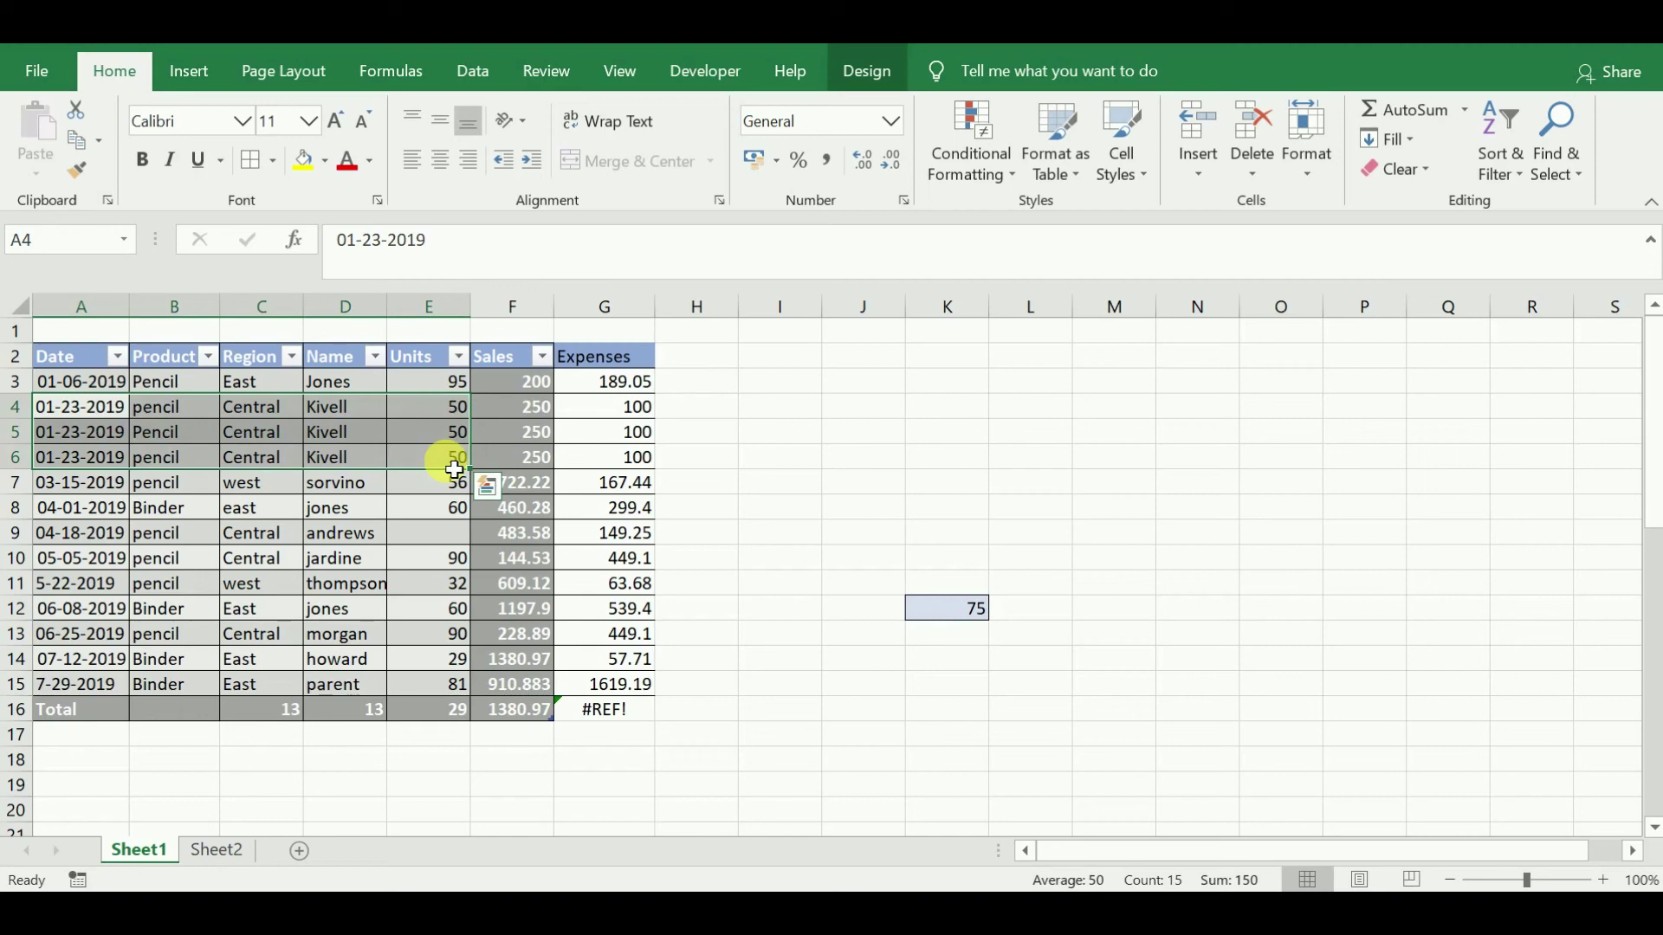
left_click(315, 156)
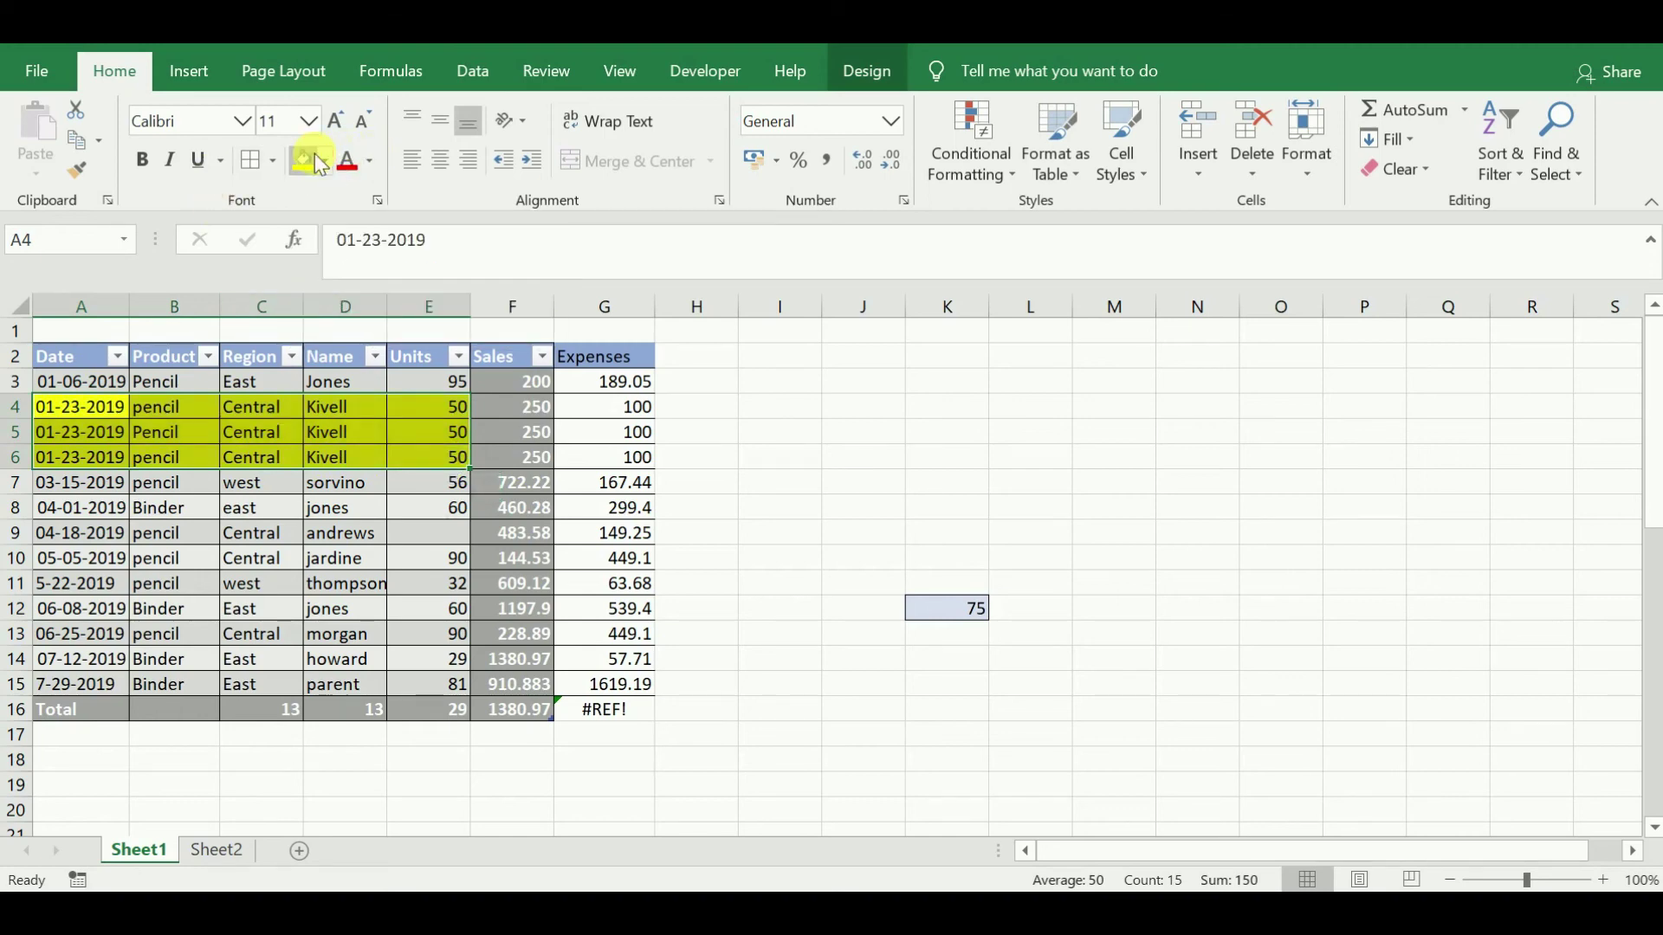
left_click(970, 381)
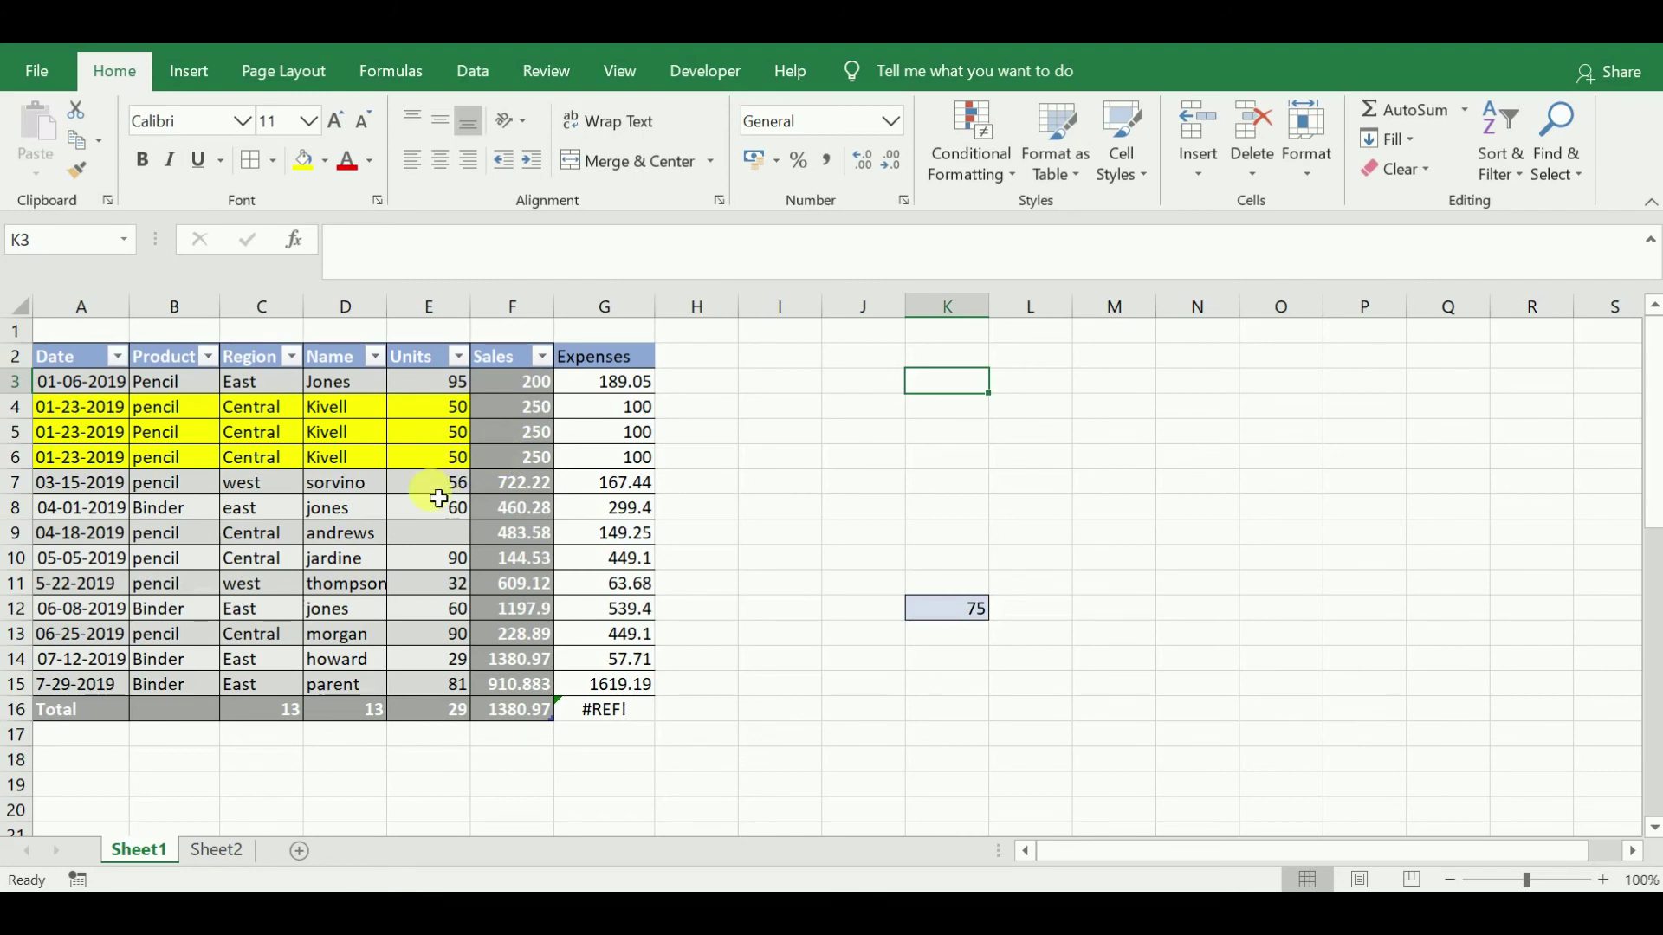
Remove duplicate rows from the learnersworld table, comparing all columns and treating the data as having headers.
left_click(364, 460)
left_click(333, 537)
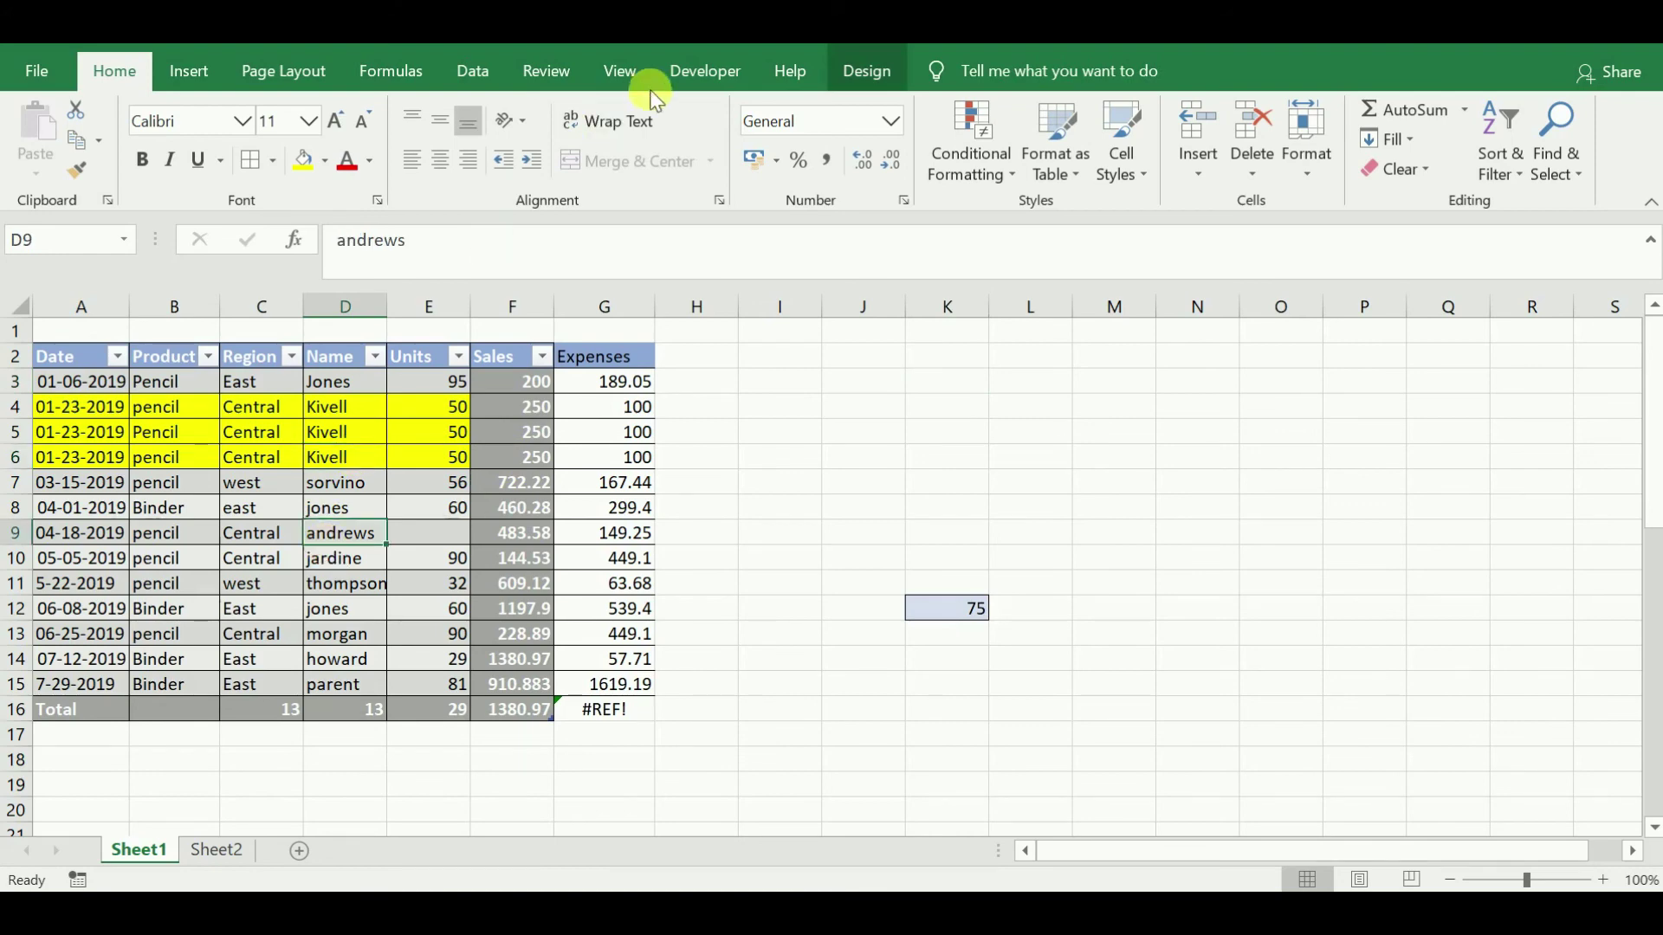
left_click(863, 69)
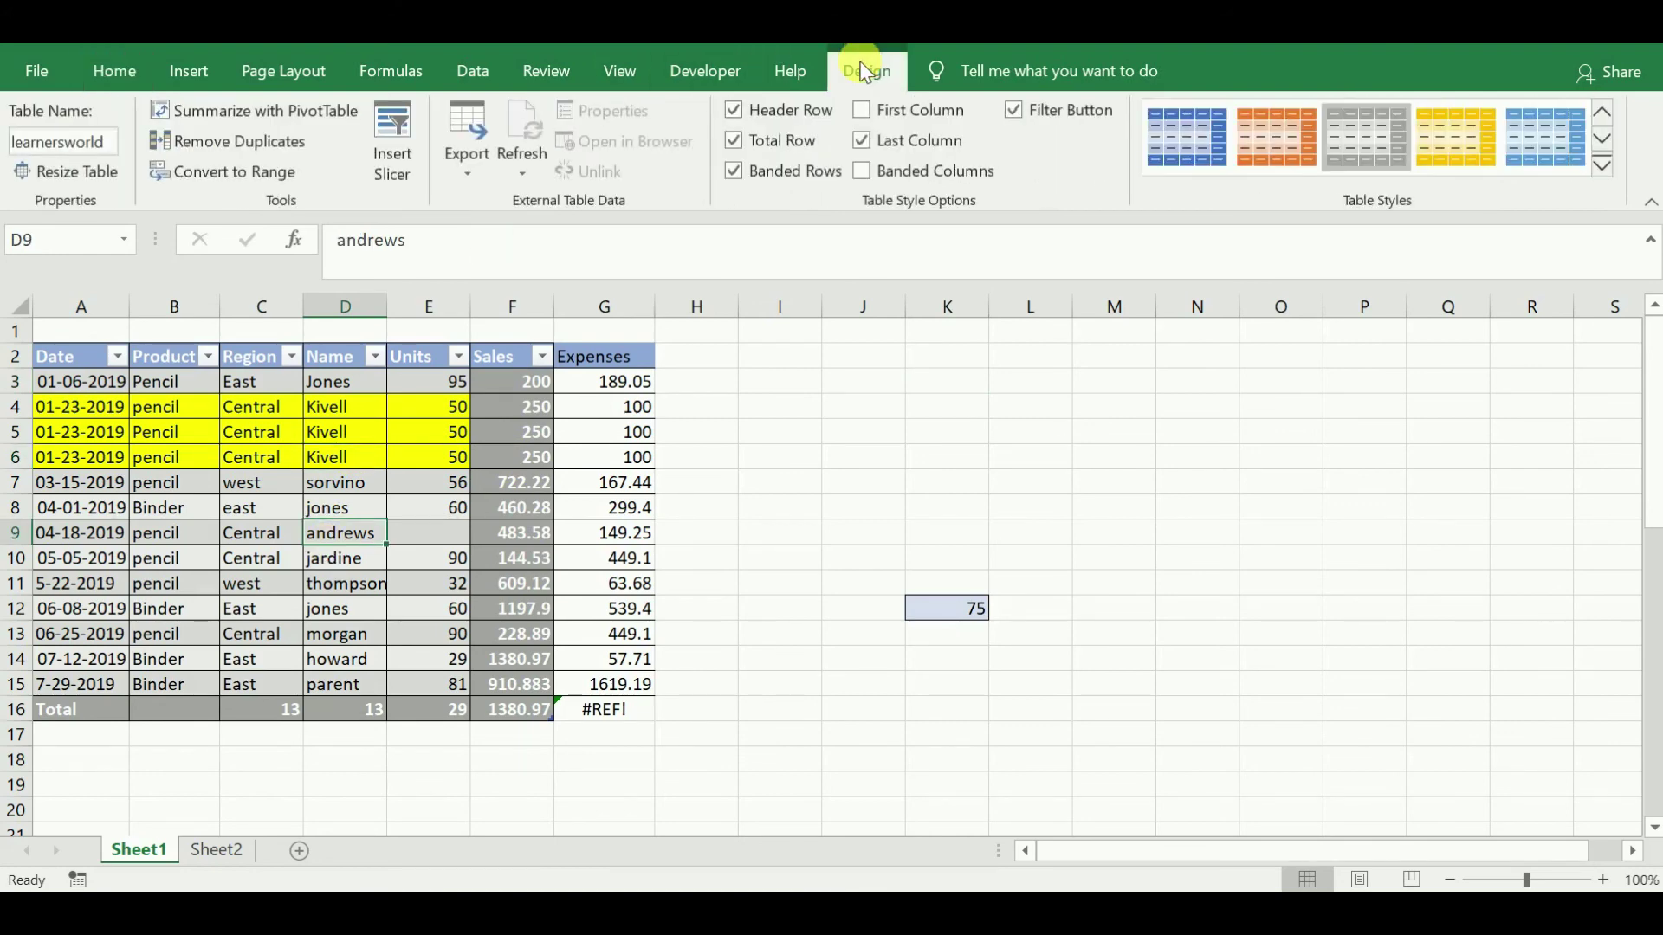
left_click(272, 151)
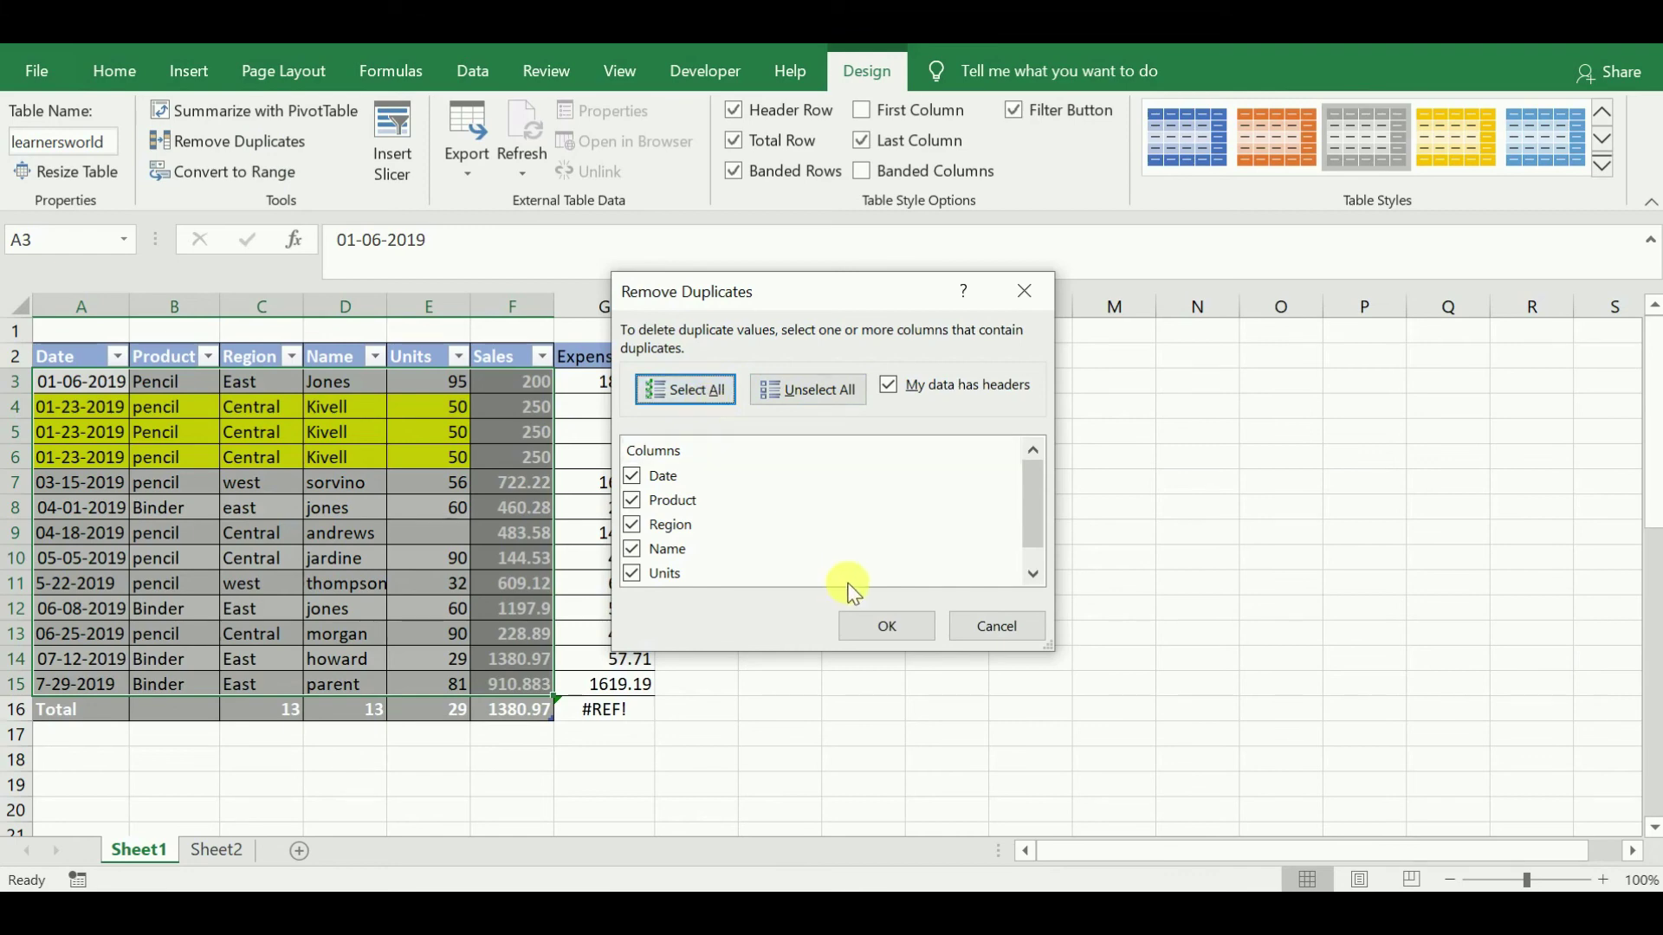
left_click(917, 624)
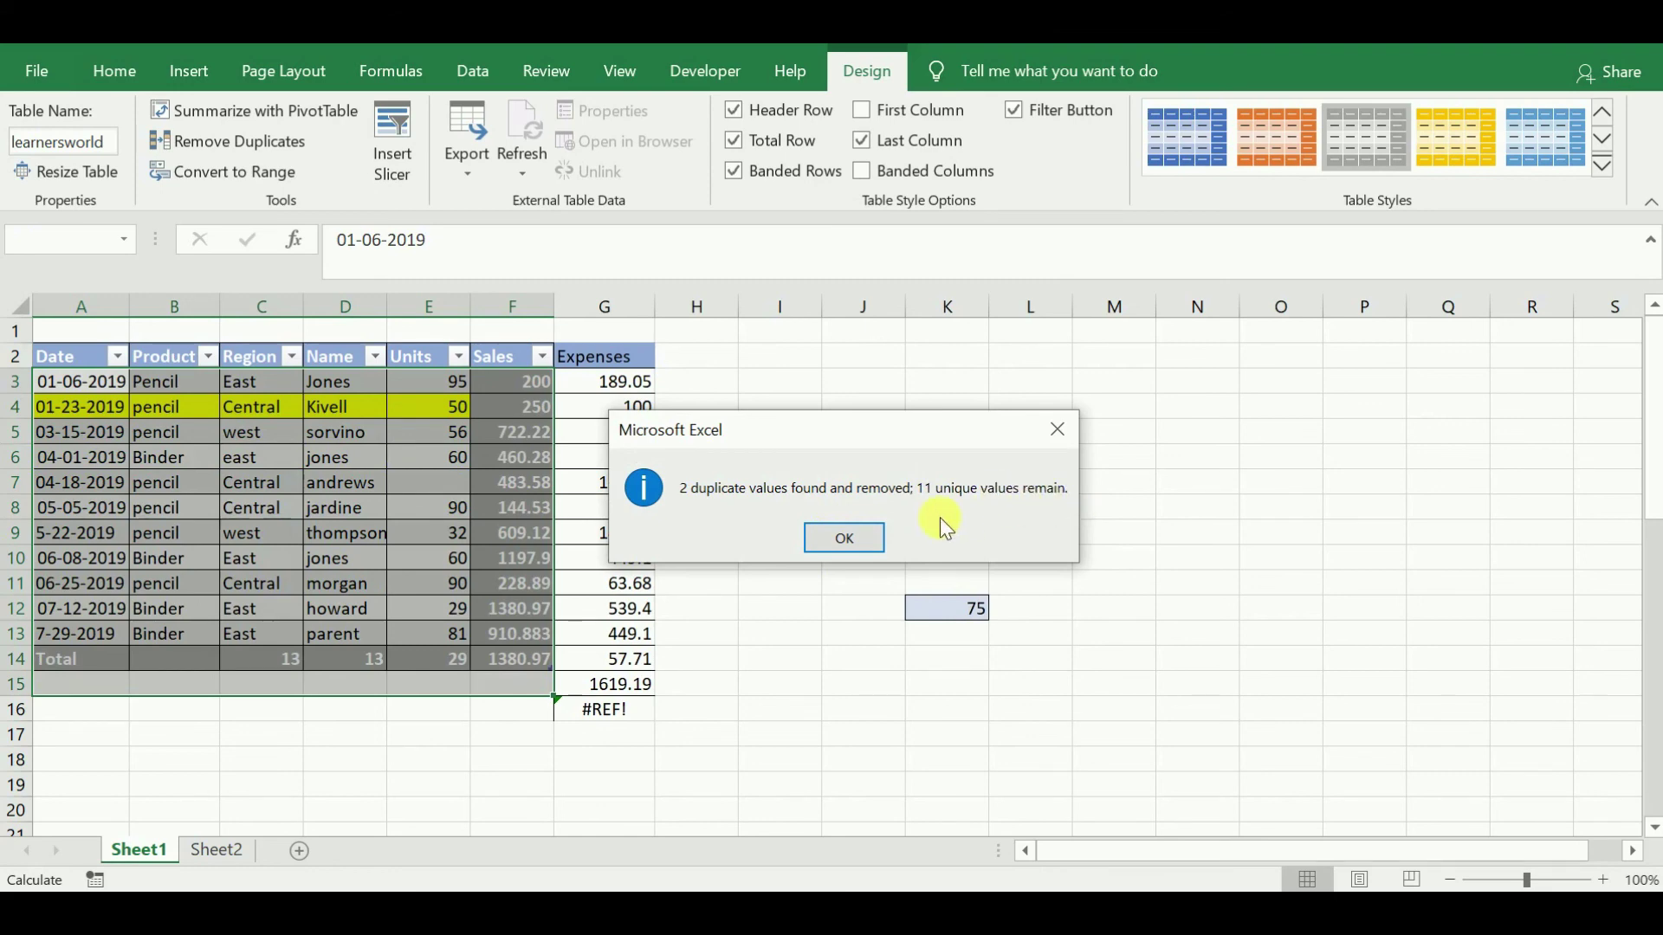
left_click(862, 537)
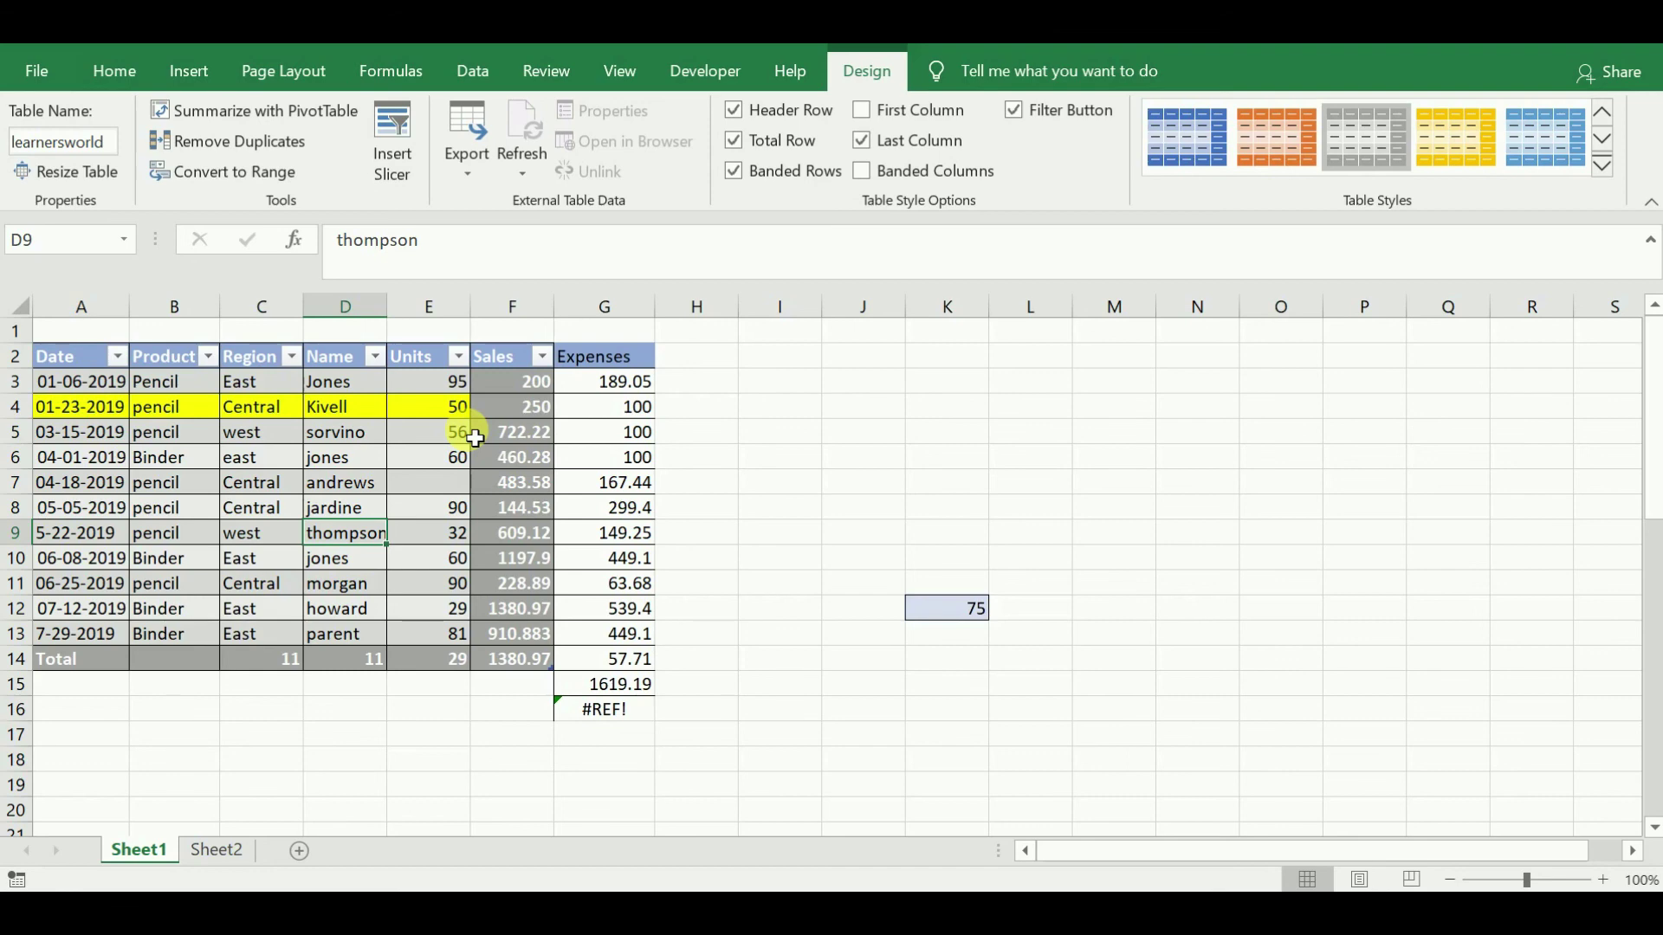
Convert the learnersworld table to a normal range and check several of its cells for table behaviour.
left_click(299, 488)
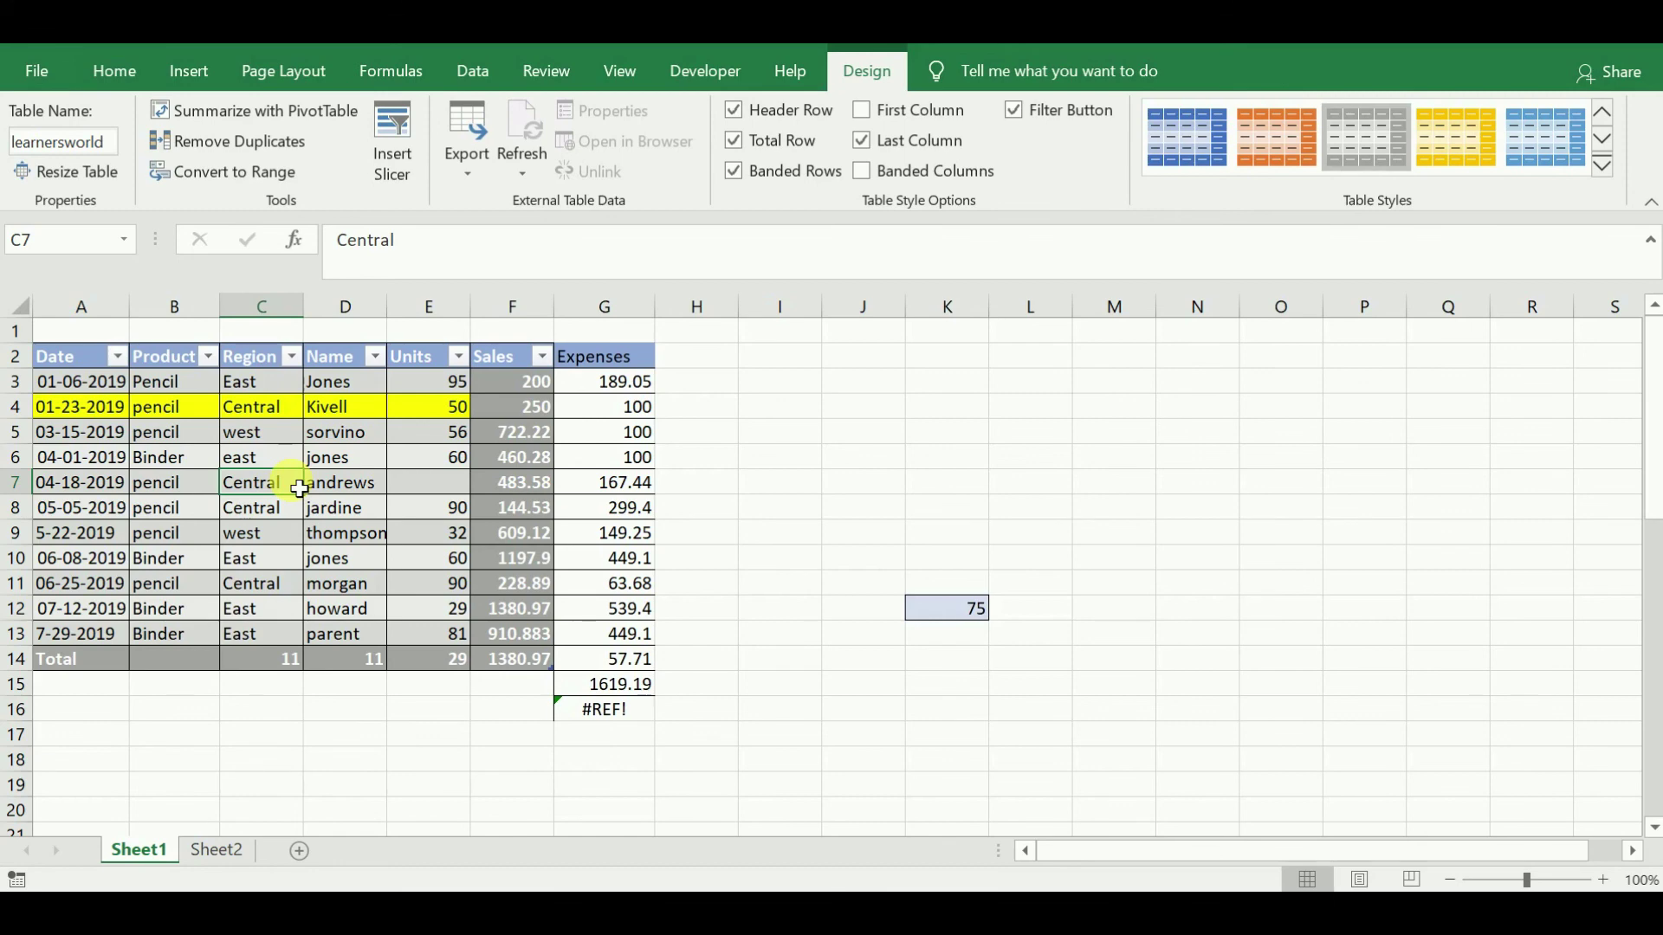
left_click(218, 173)
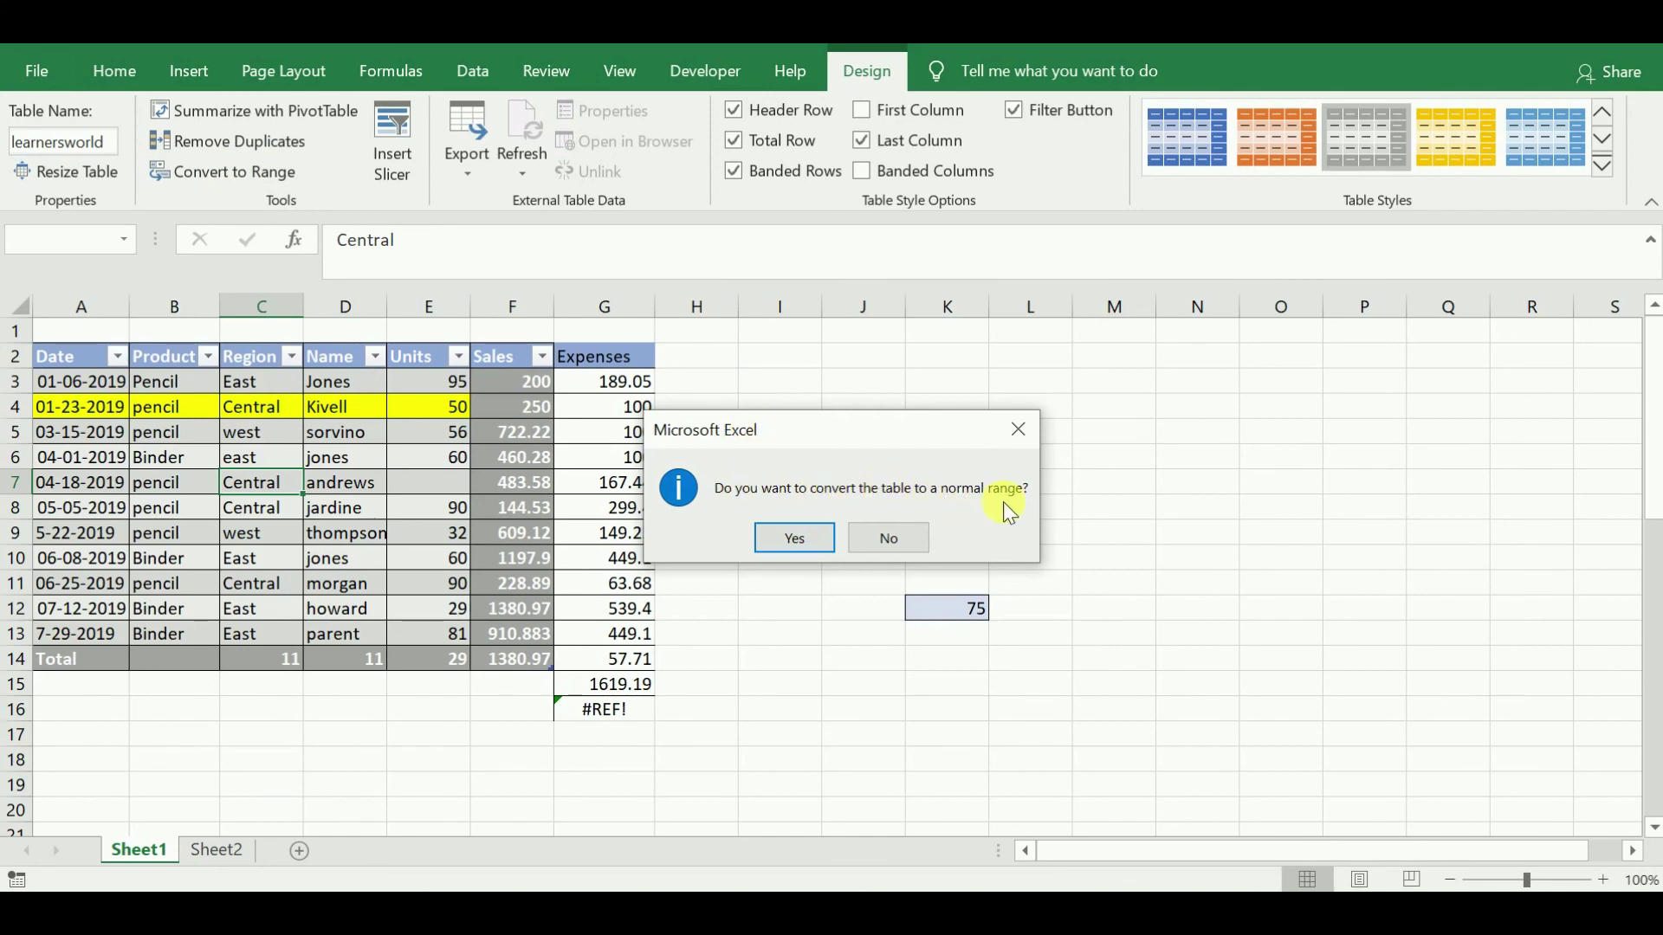
left_click(824, 538)
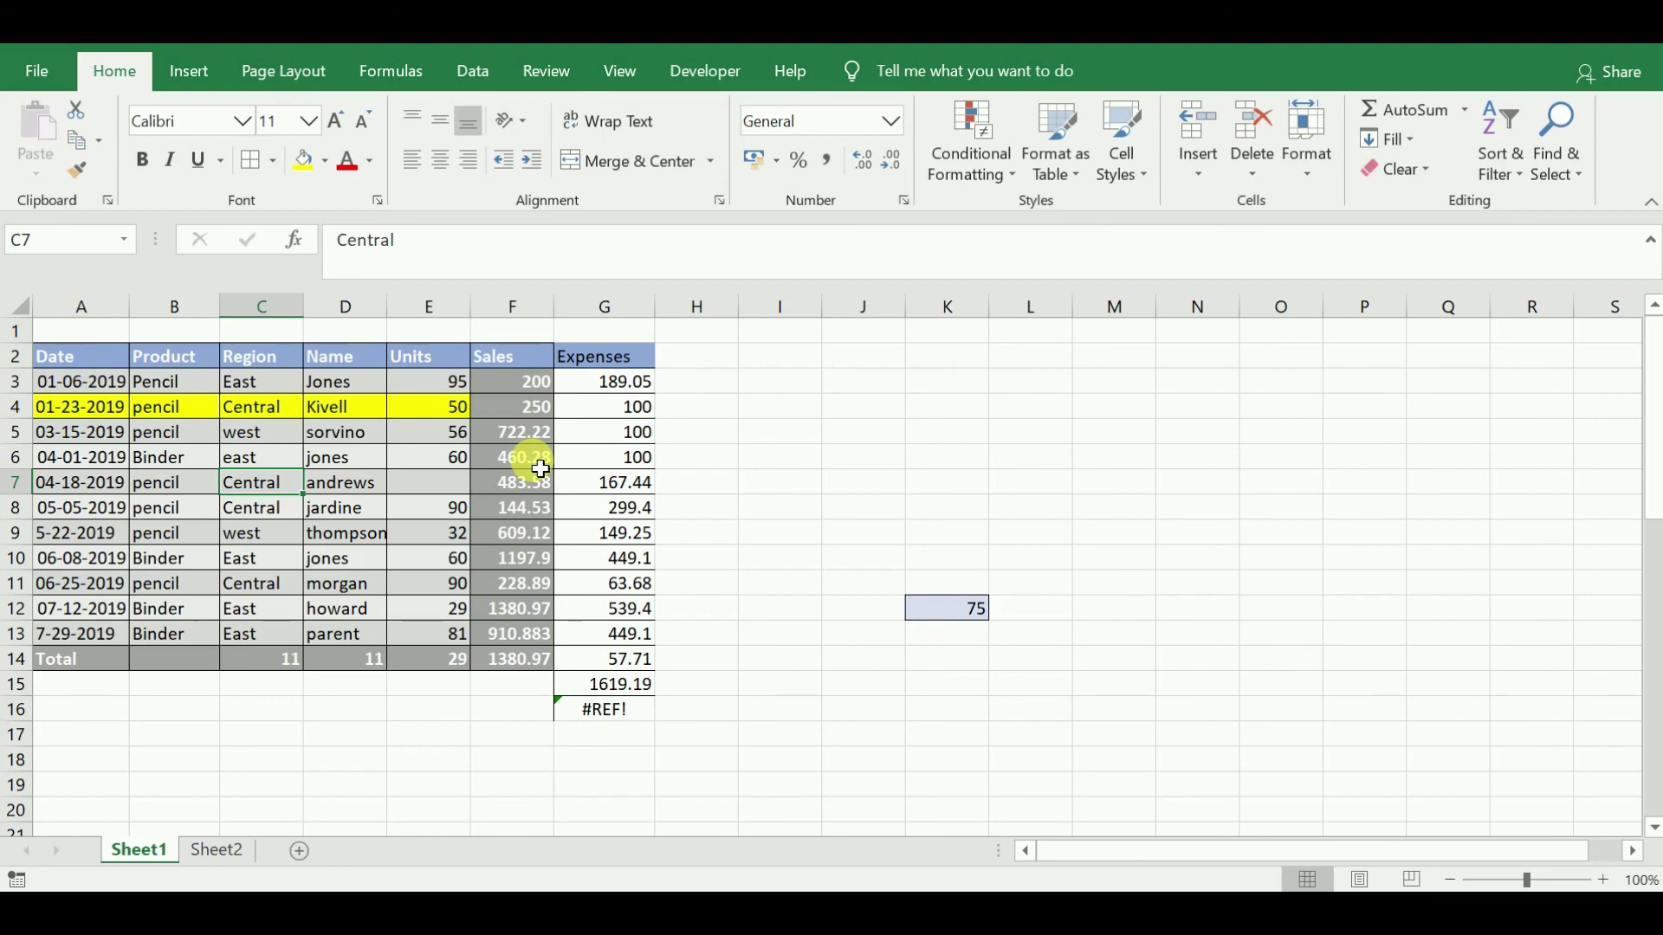
left_click(374, 514)
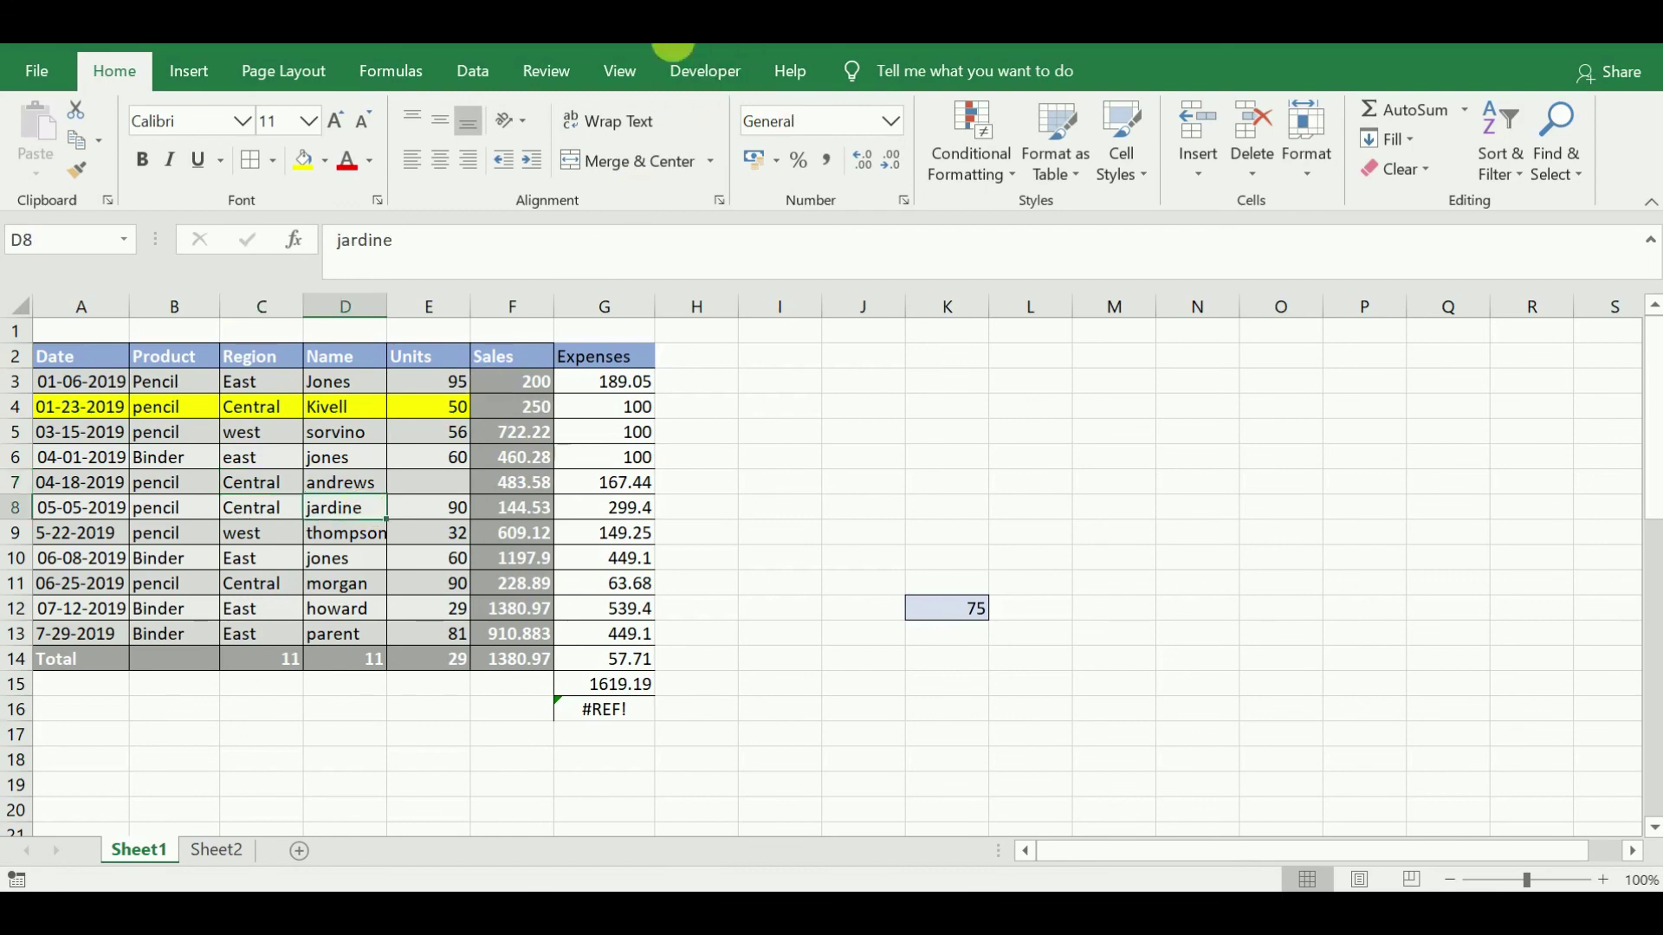
left_click(349, 539)
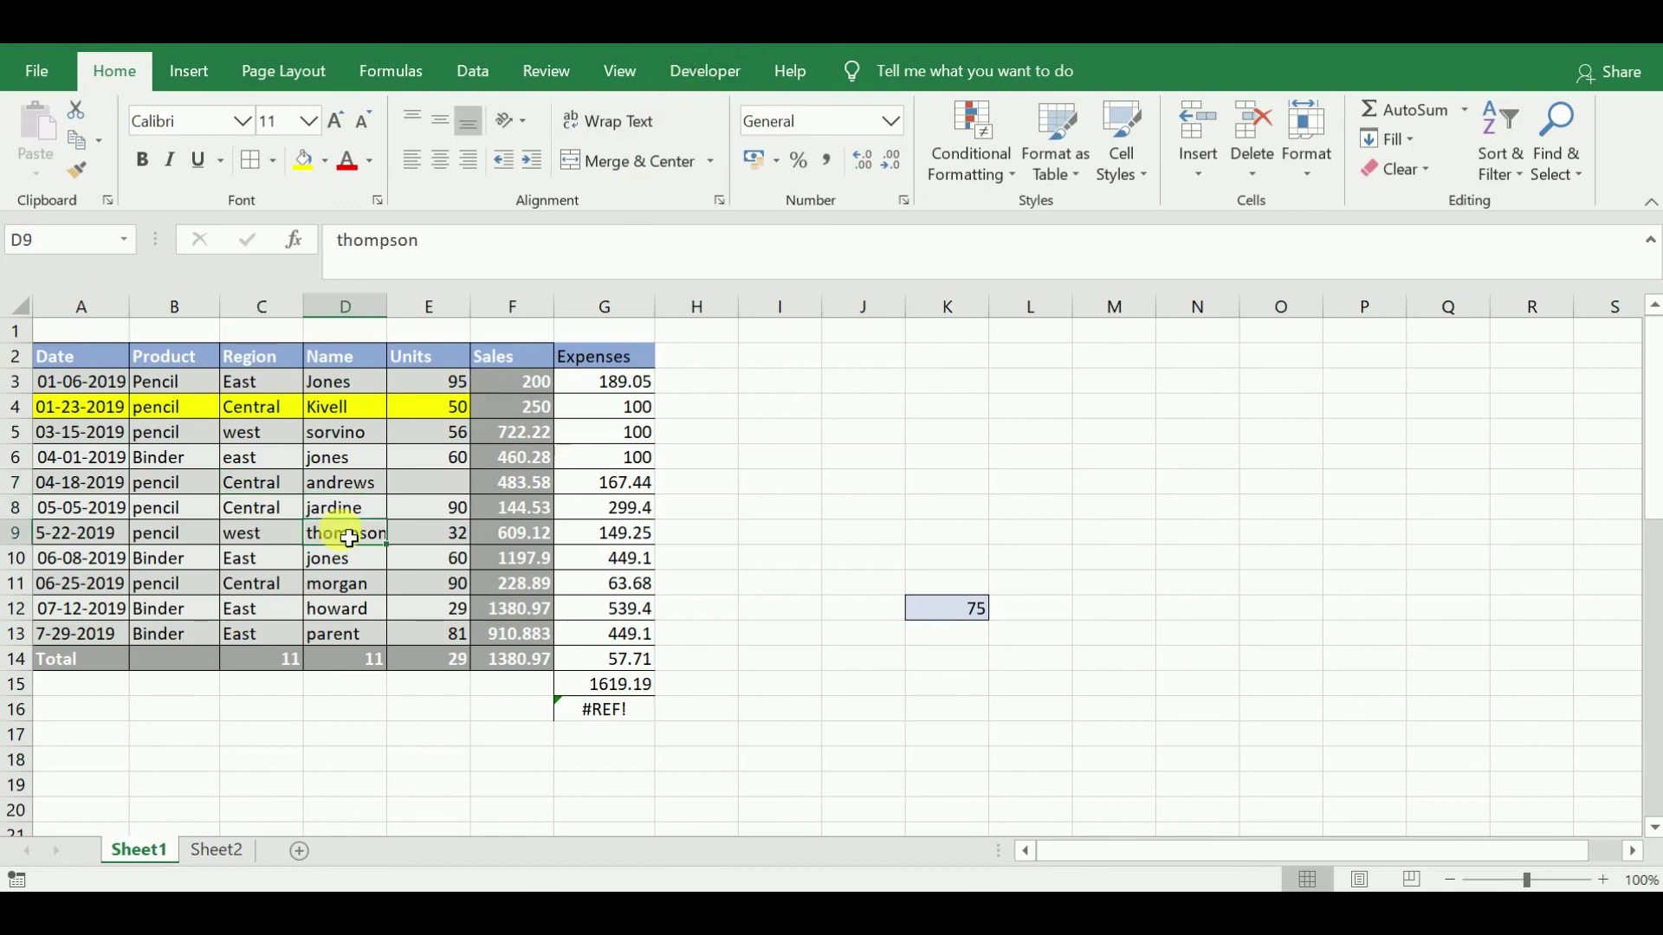
left_click(161, 489)
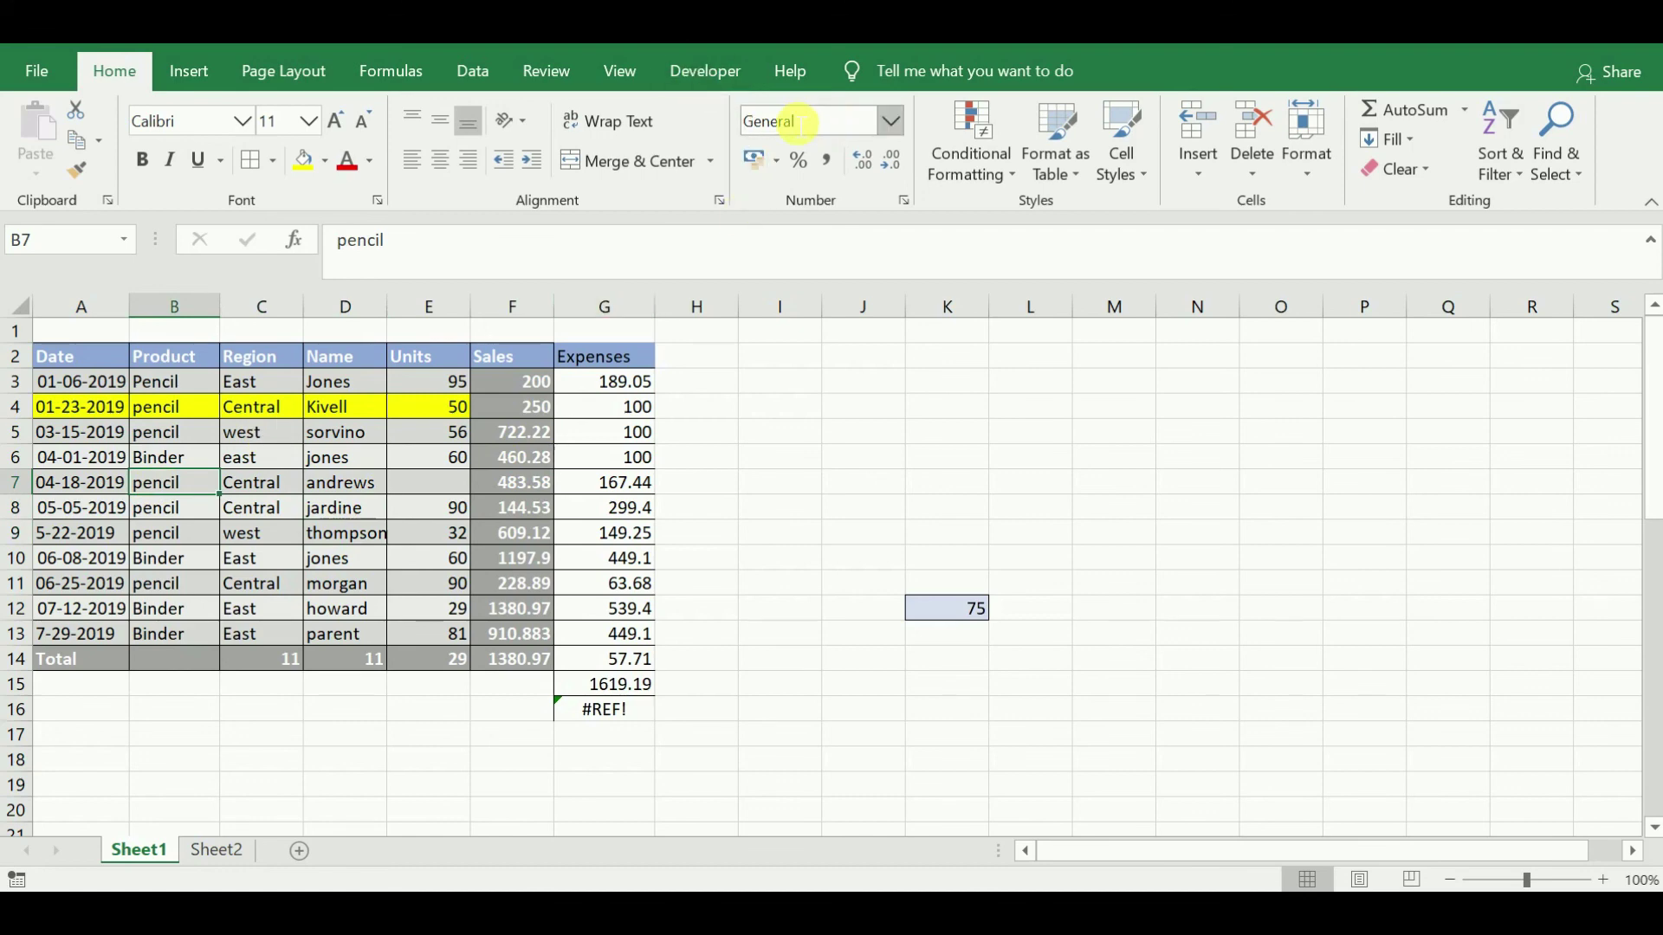